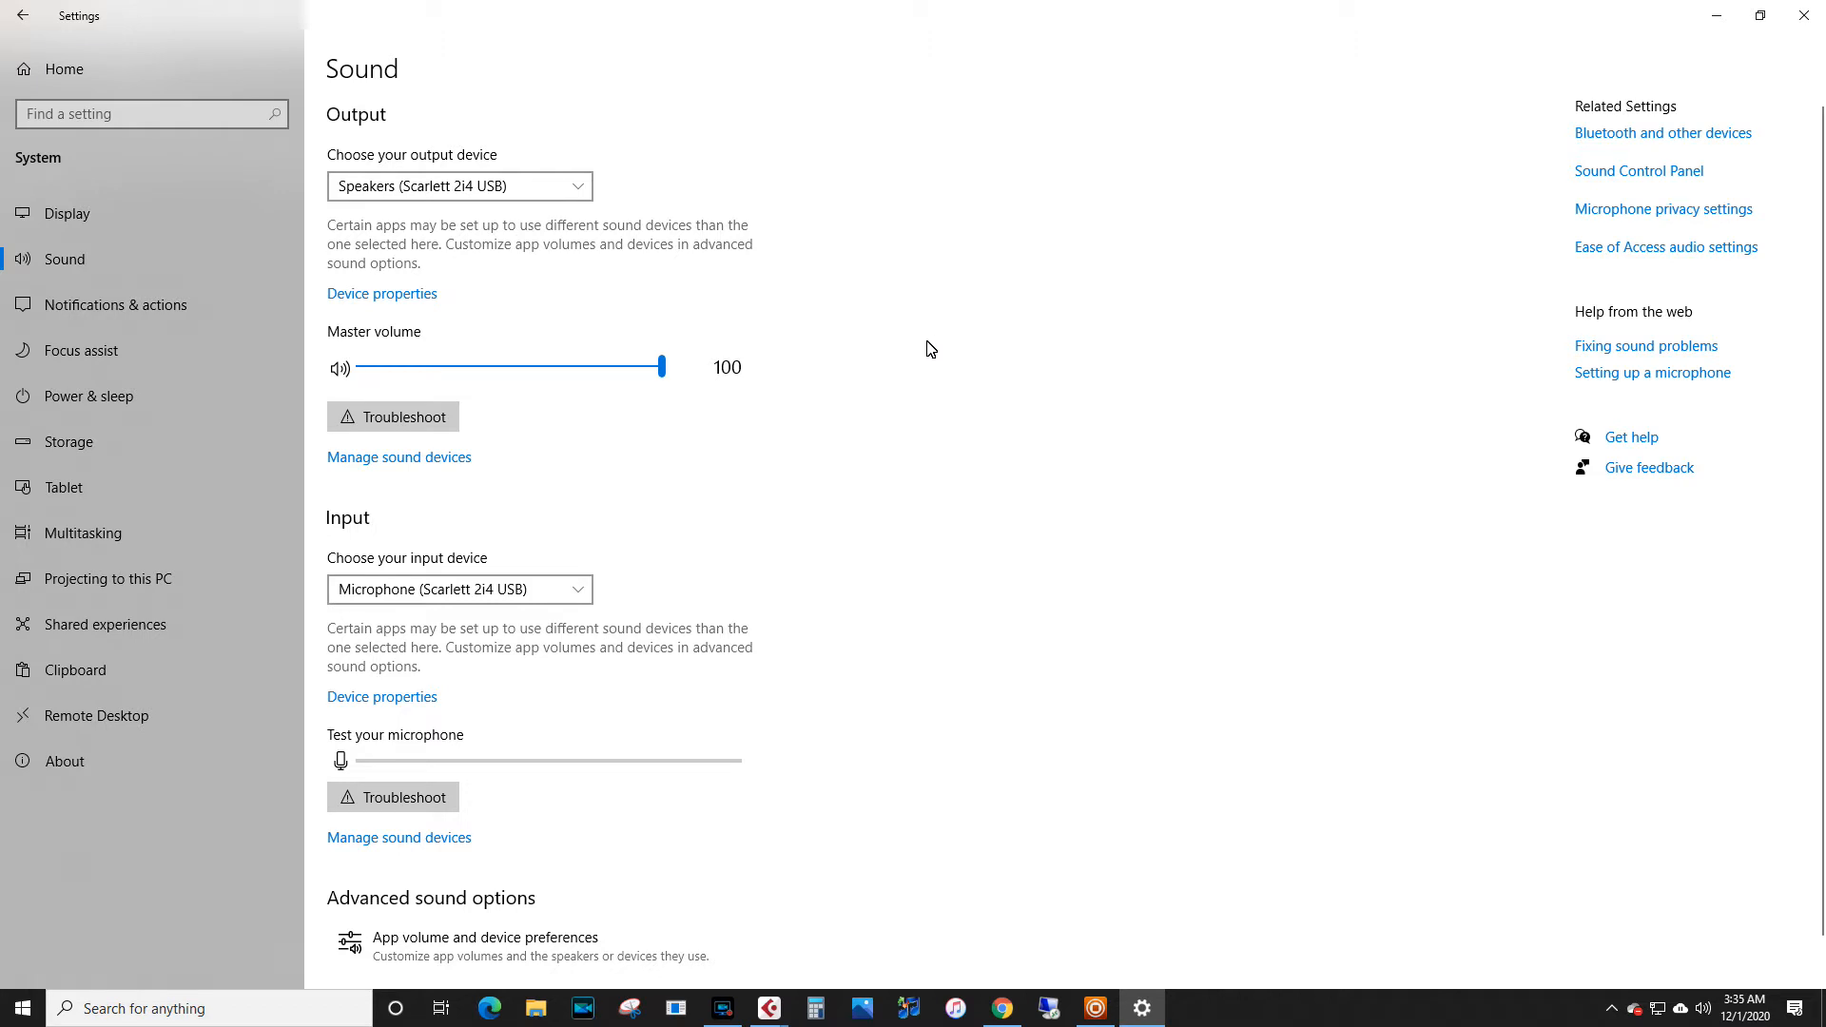
pyautogui.click(1095, 1011)
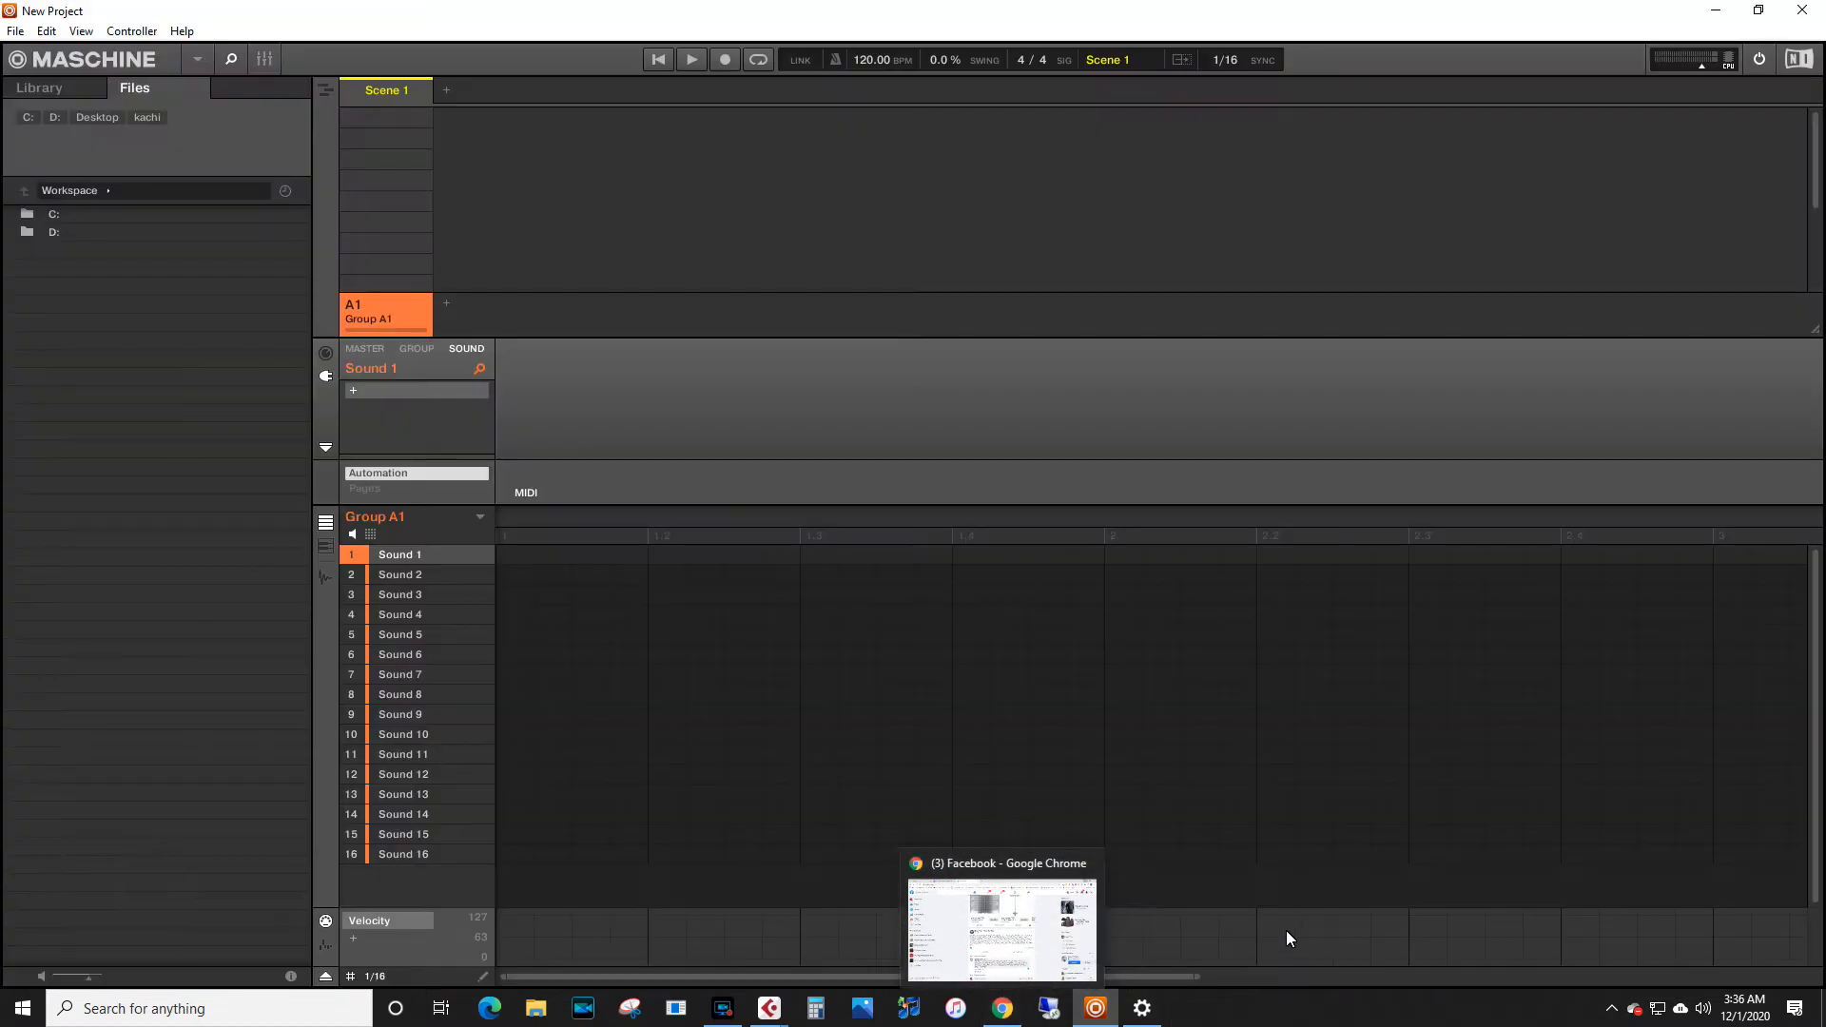
pyautogui.moveTo(1142, 1019)
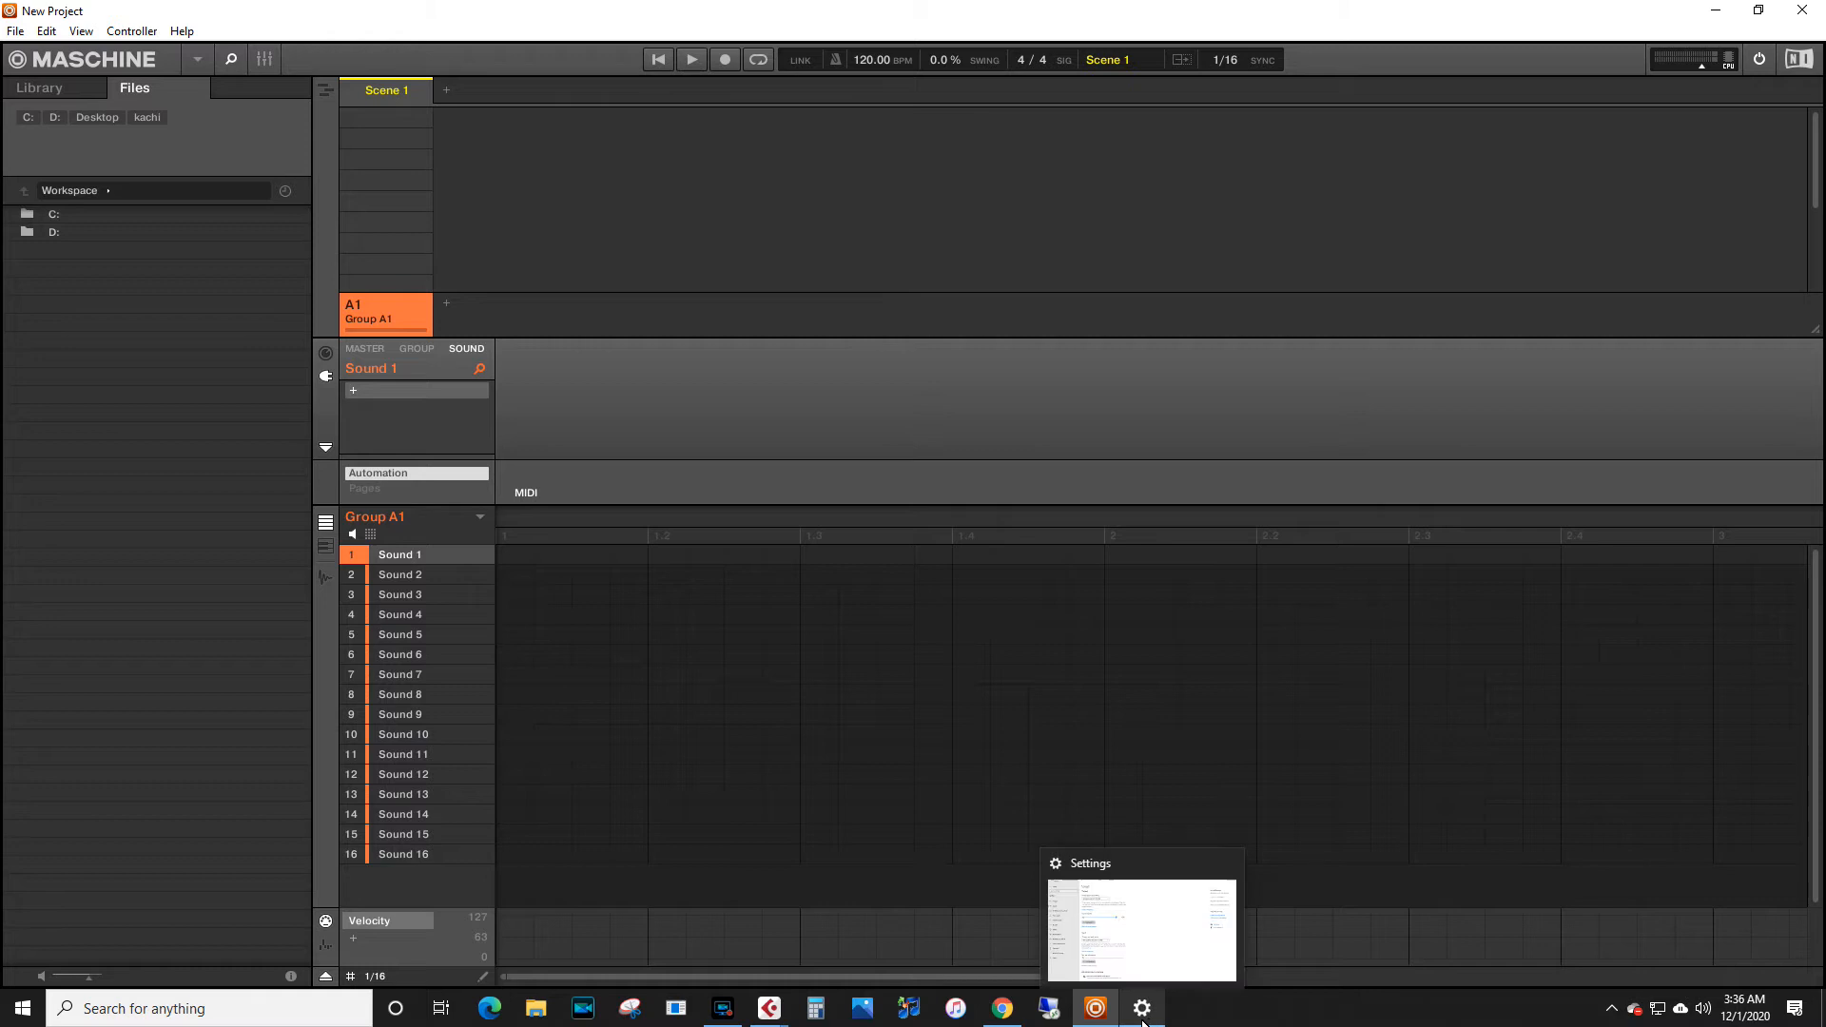
pyautogui.click(542, 1018)
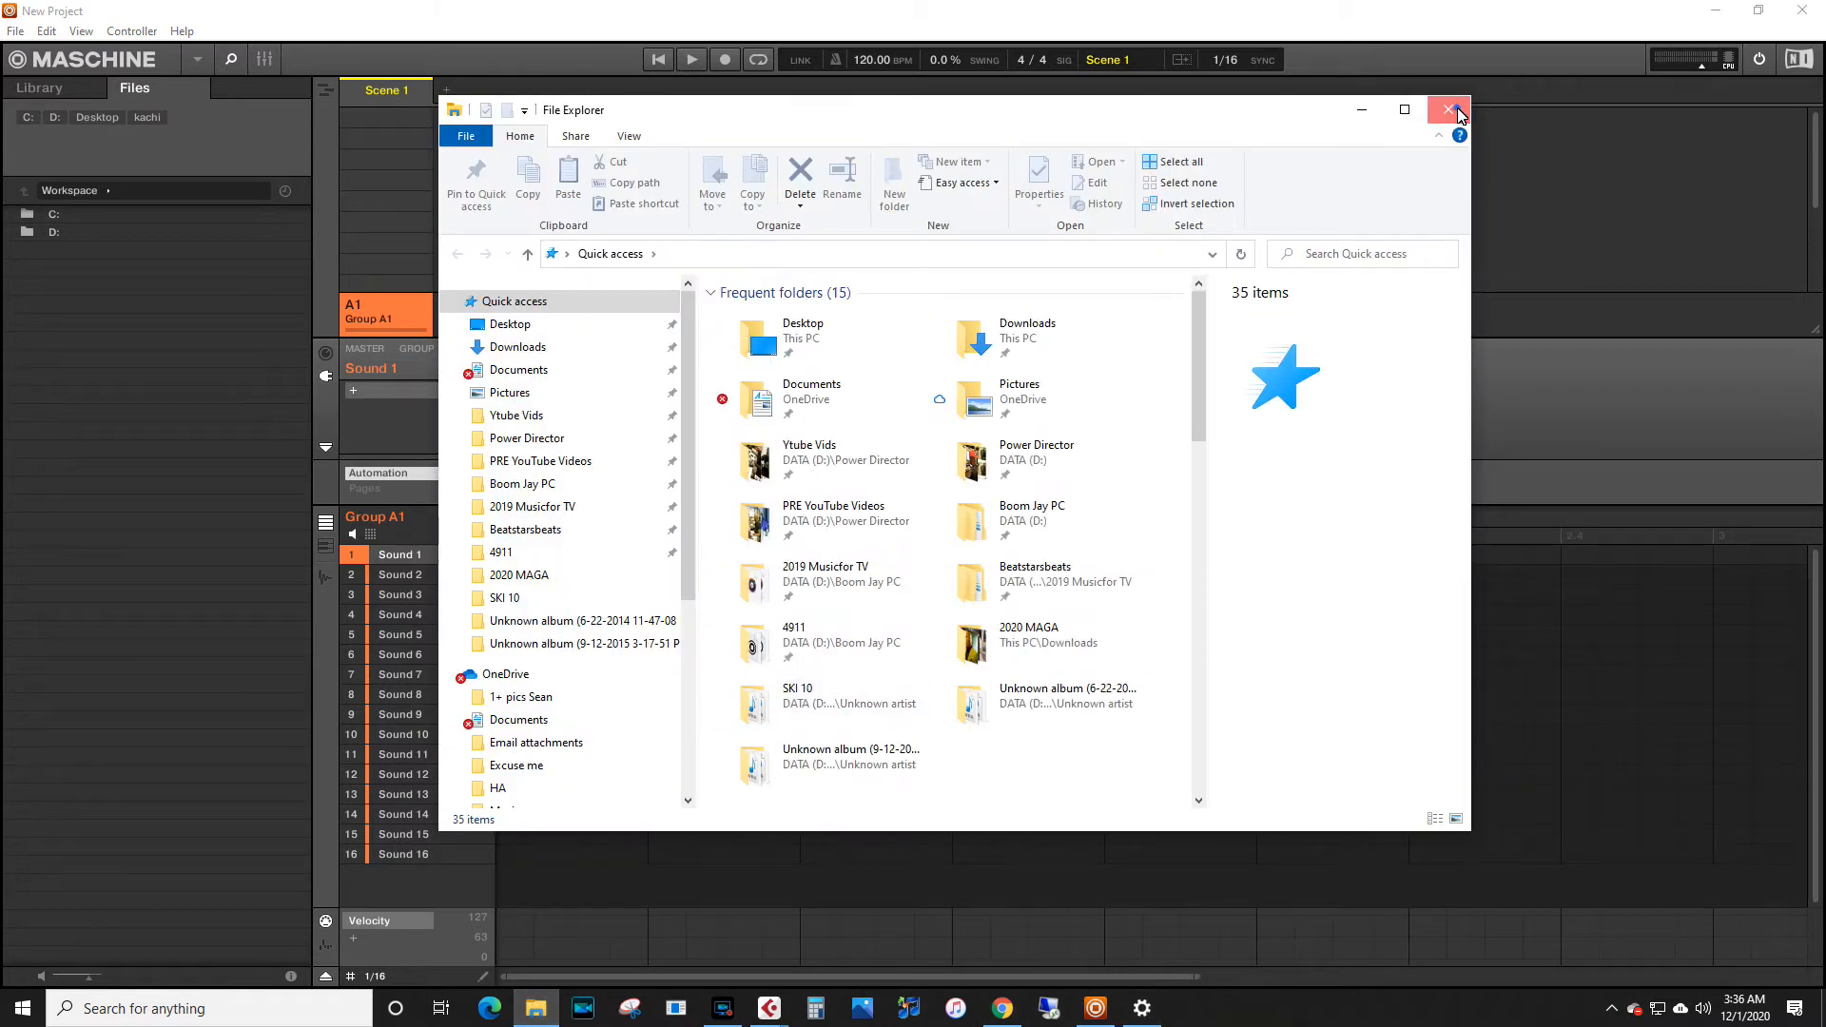
pyautogui.click(1460, 115)
pyautogui.click(1142, 1008)
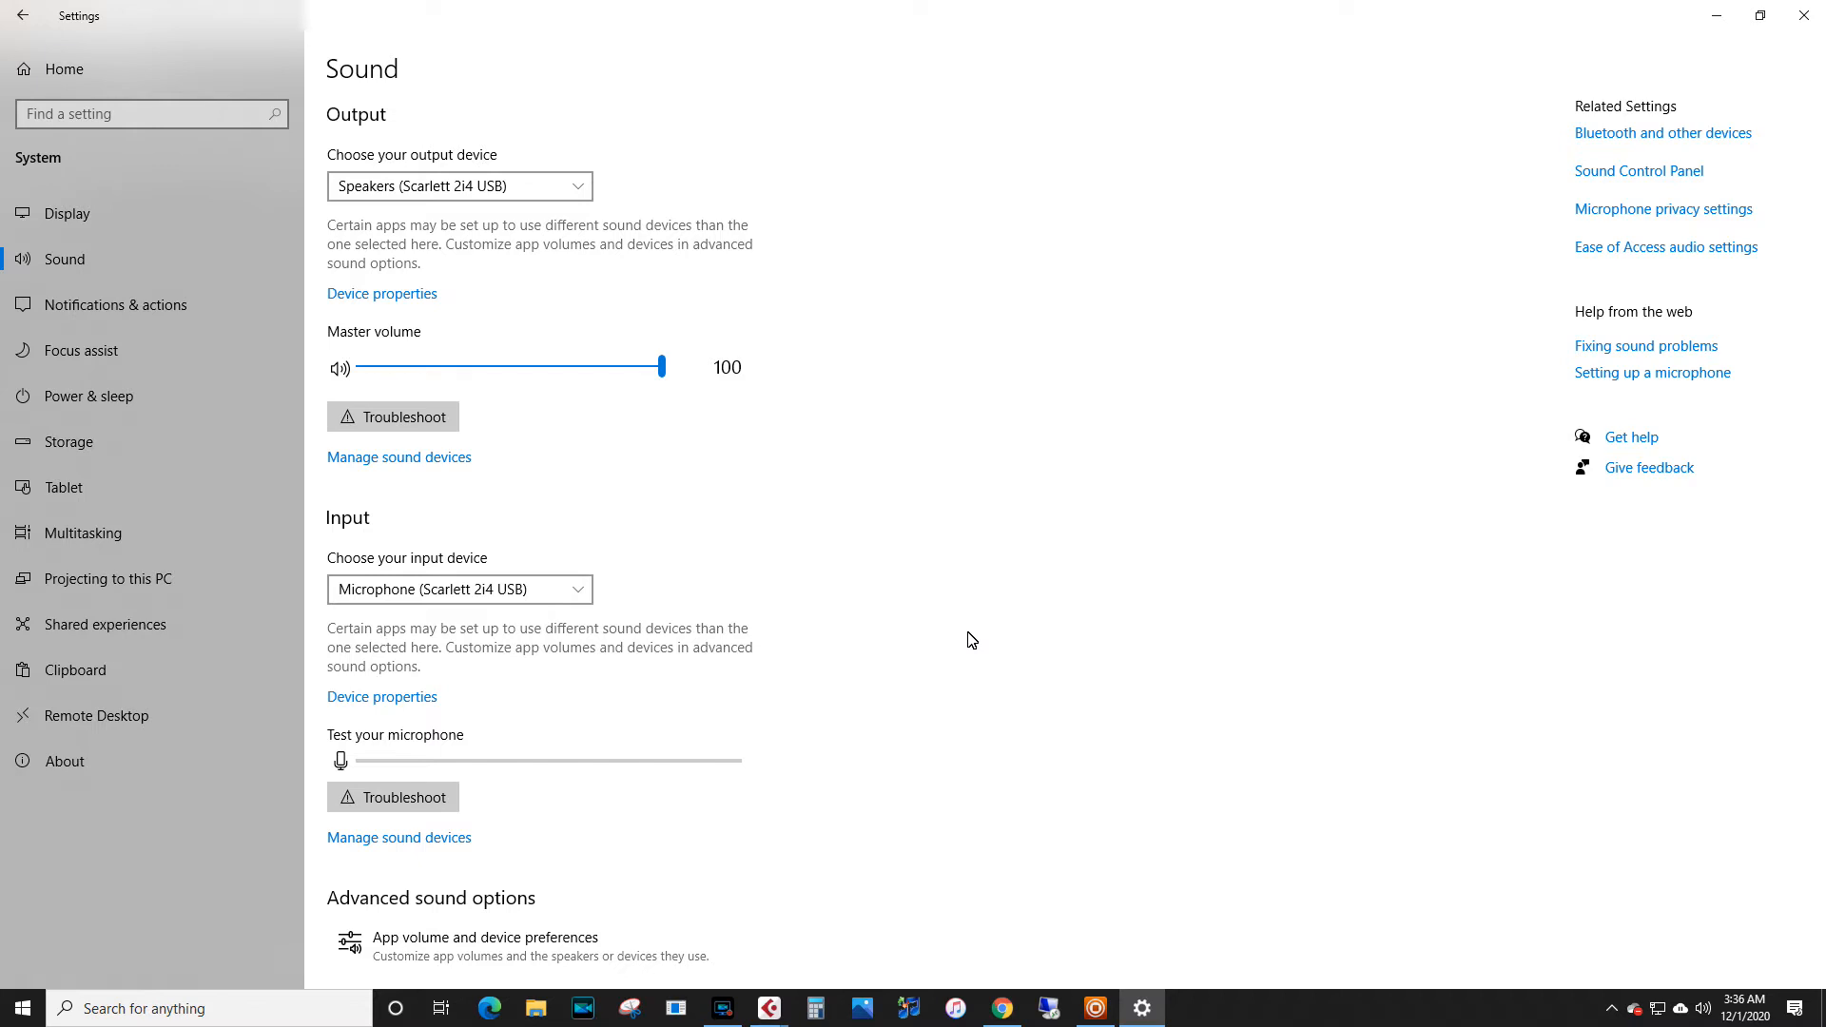
# Switch to Maschine and select Scarlett 2i4 USB as the audio device in the preferences
pyautogui.click(1096, 1008)
pyautogui.click(17, 32)
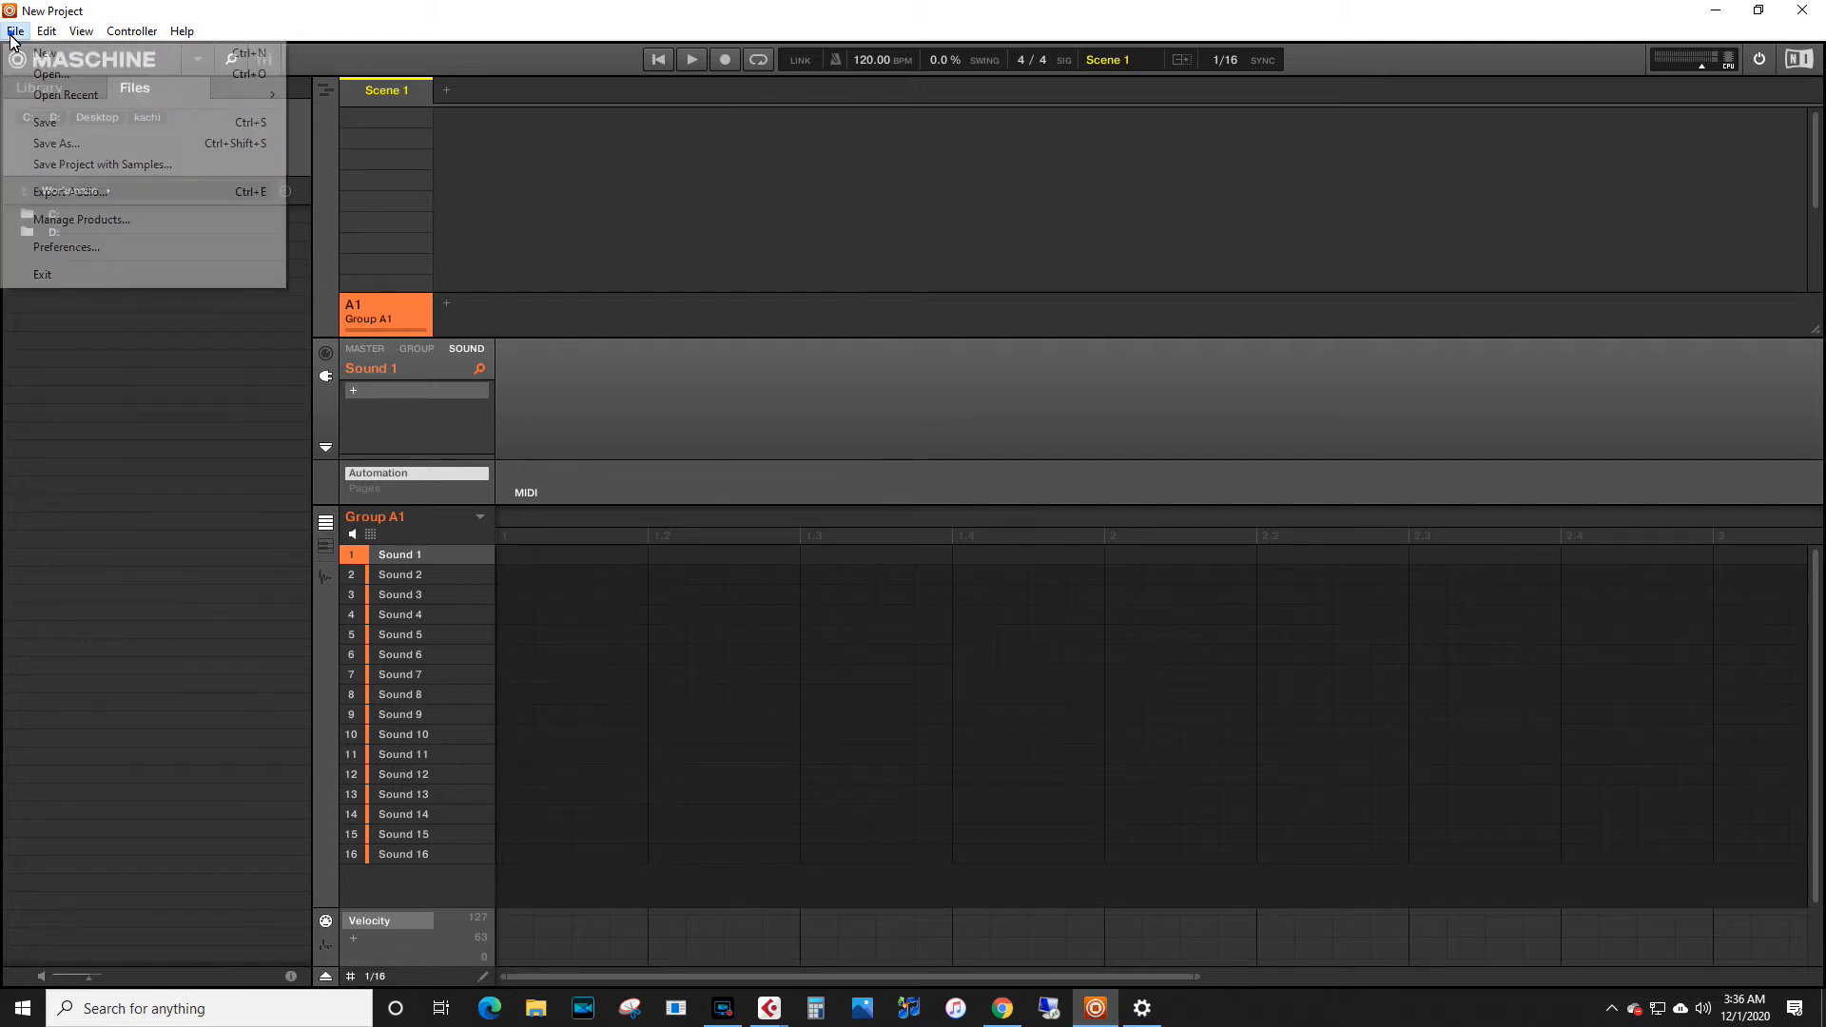
pyautogui.click(76, 248)
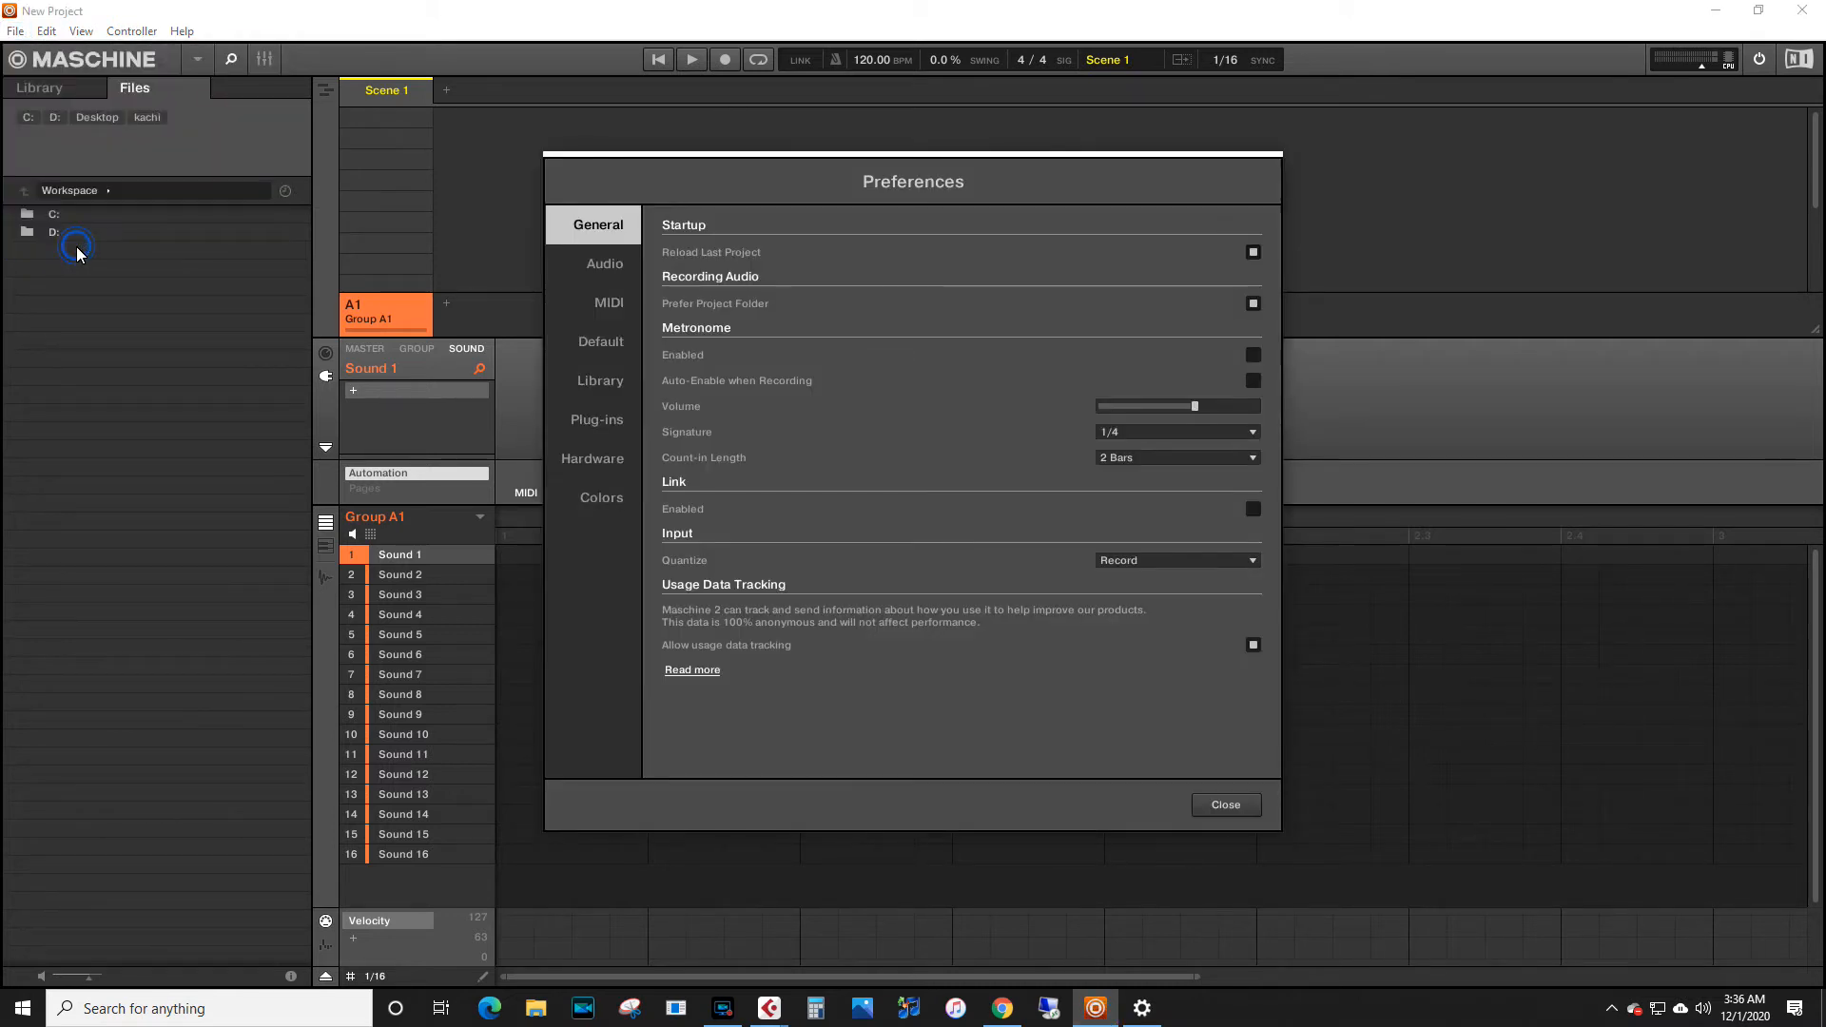
pyautogui.click(611, 271)
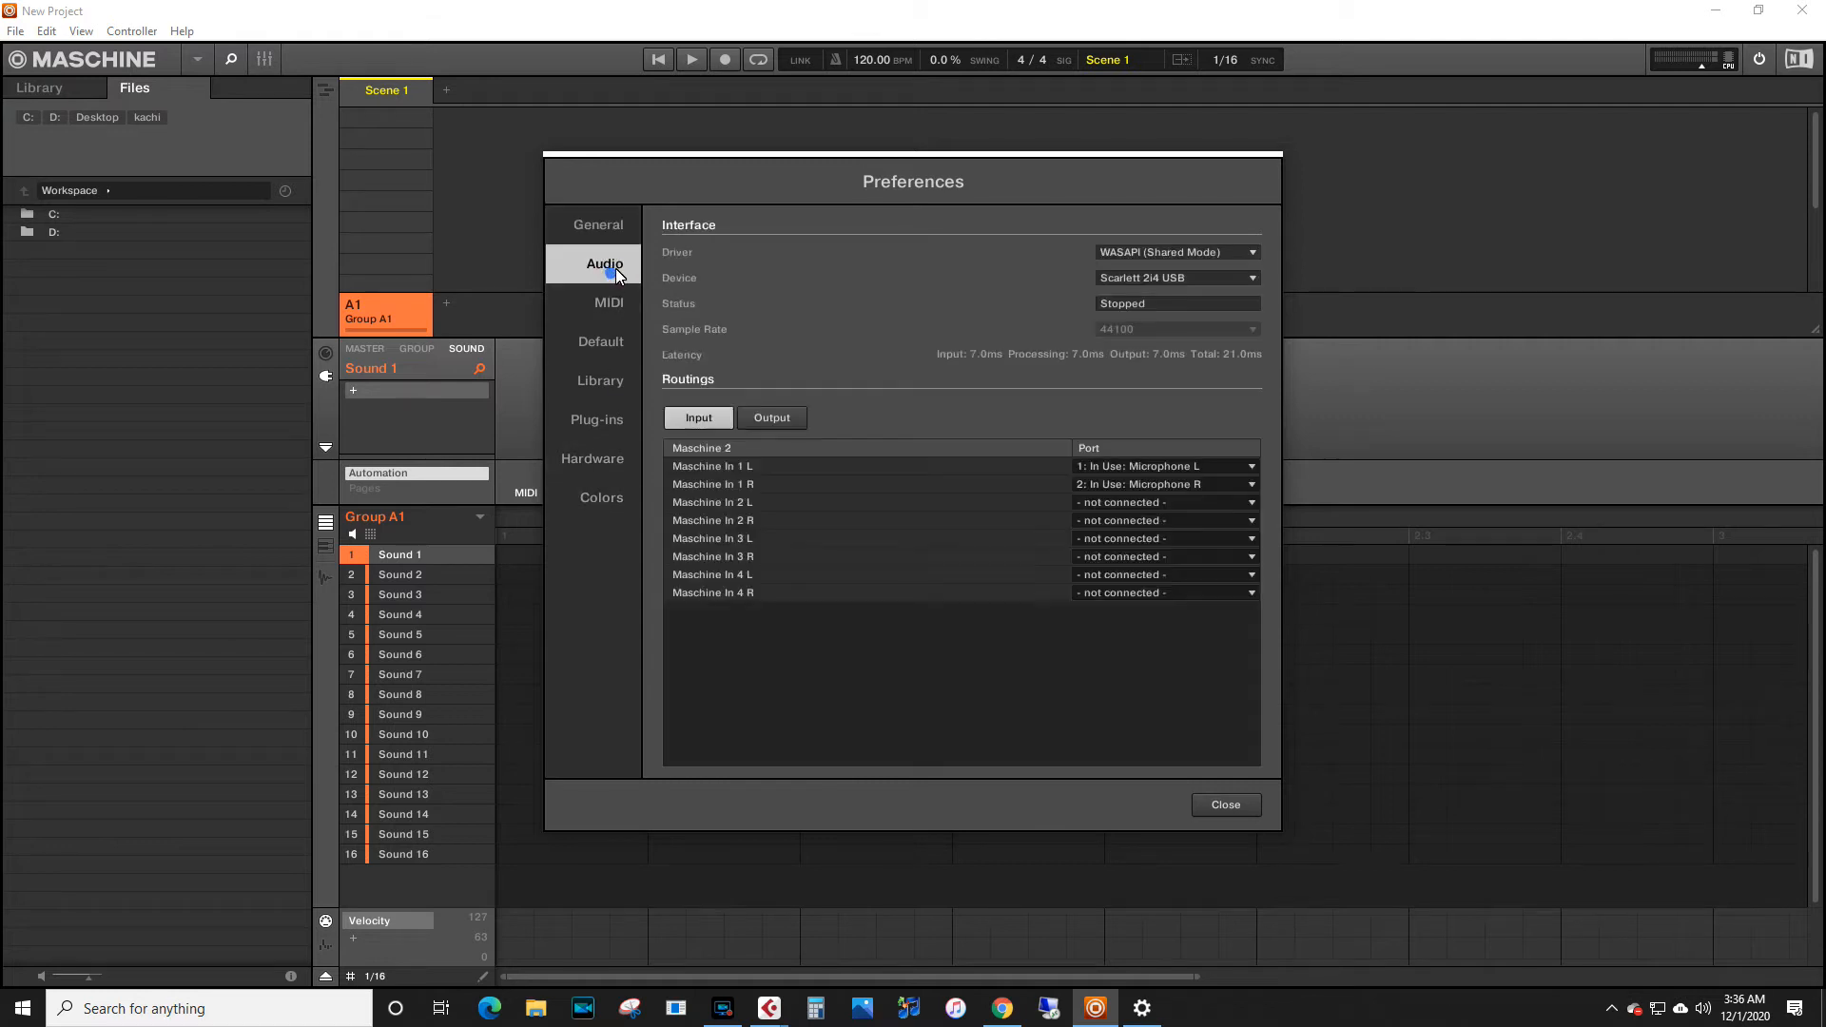
pyautogui.click(1132, 276)
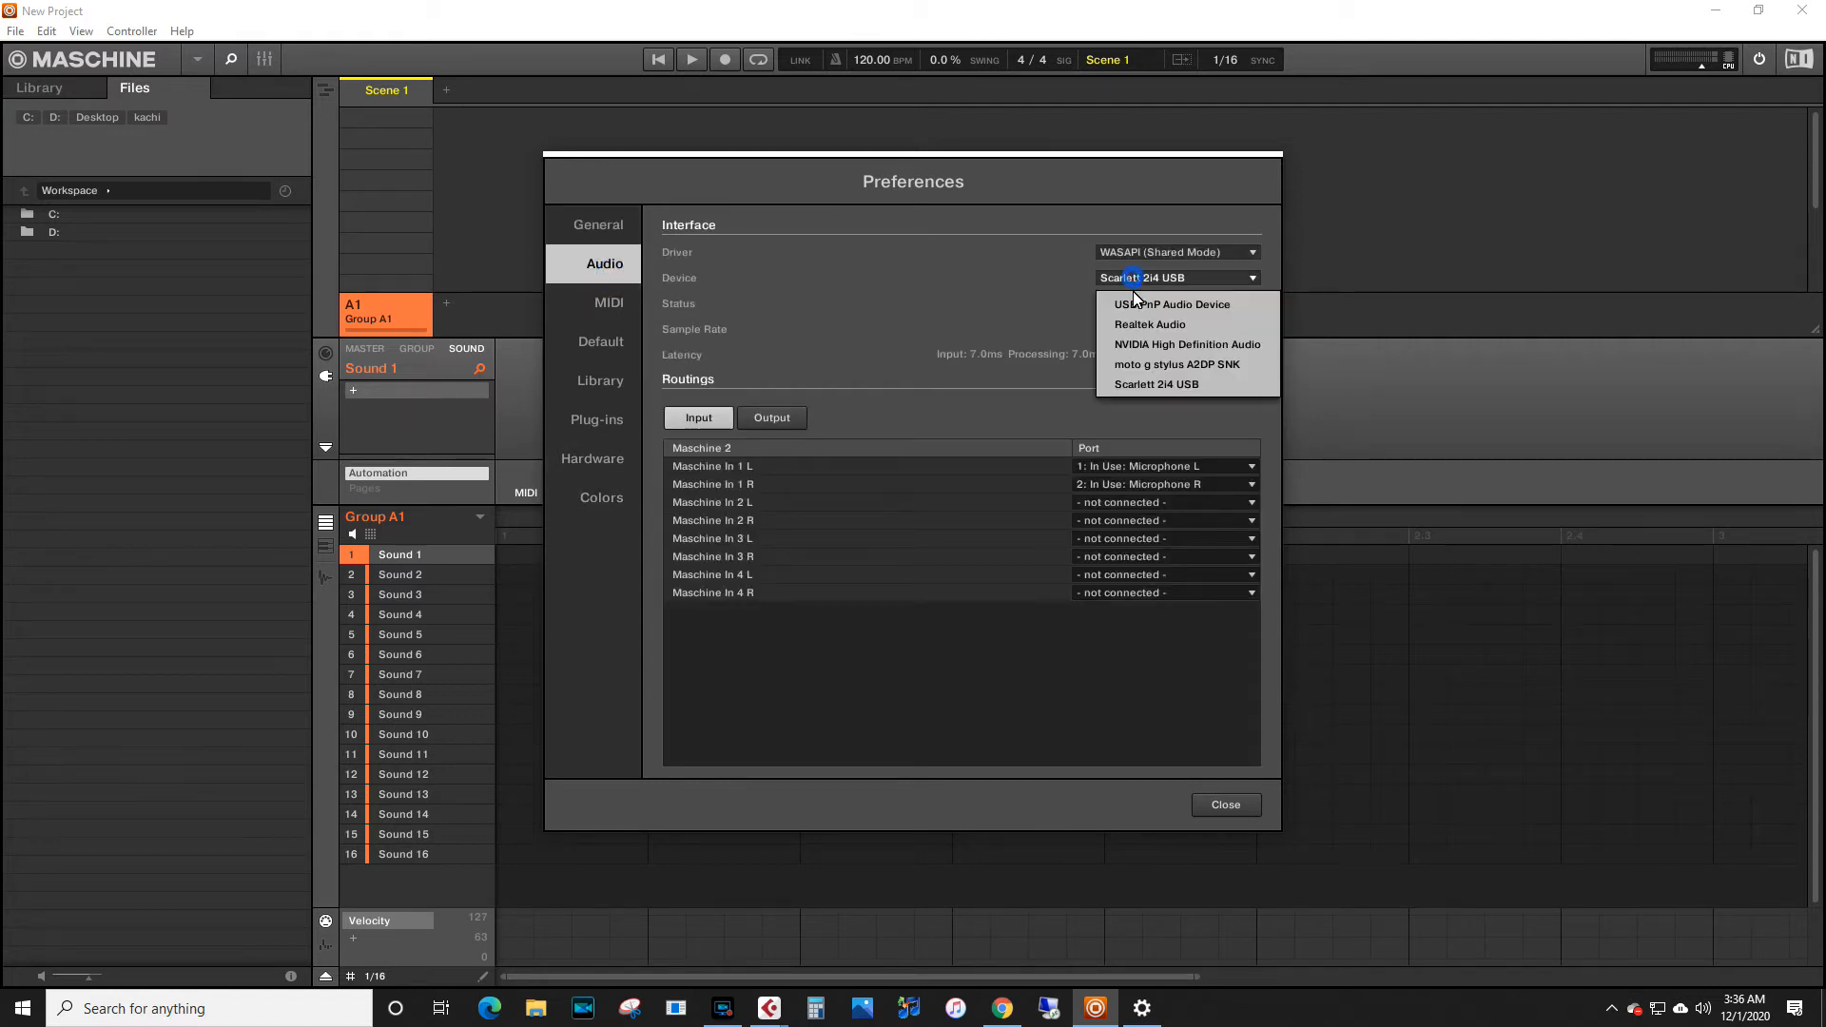
pyautogui.click(1158, 385)
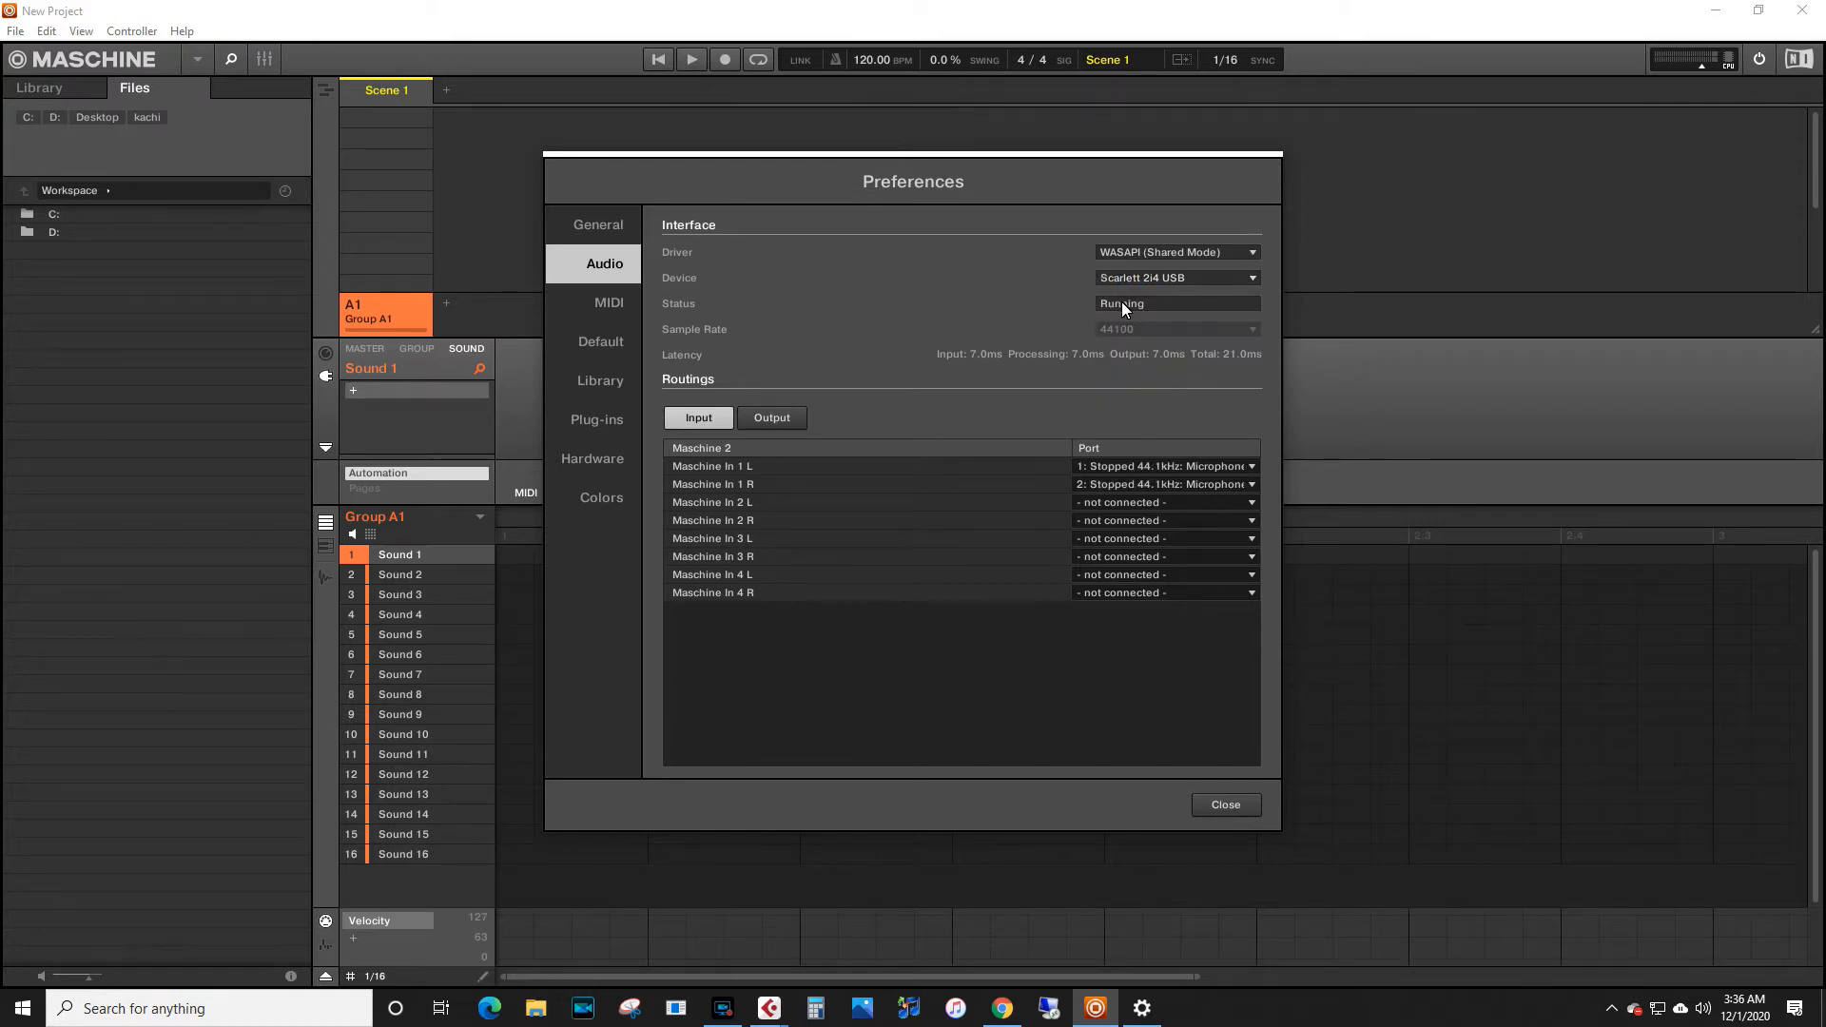
pyautogui.click(1233, 806)
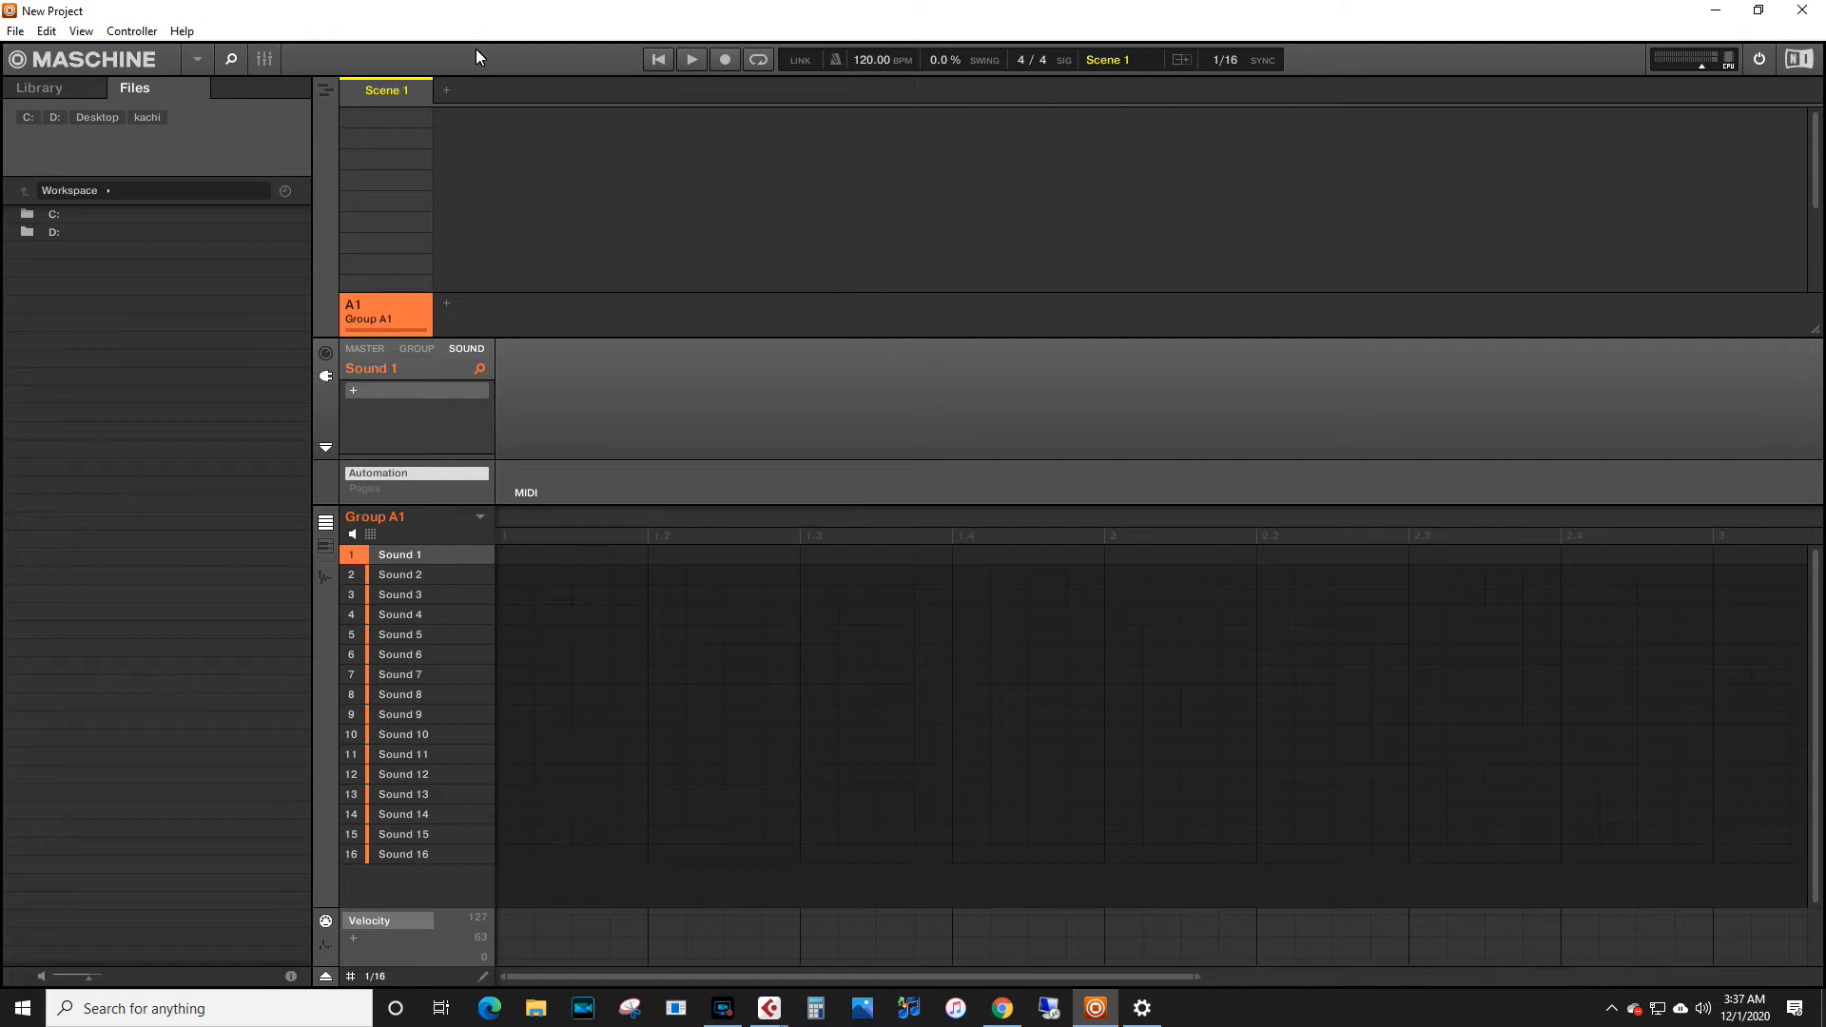
pyautogui.click(1002, 1008)
pyautogui.click(711, 17)
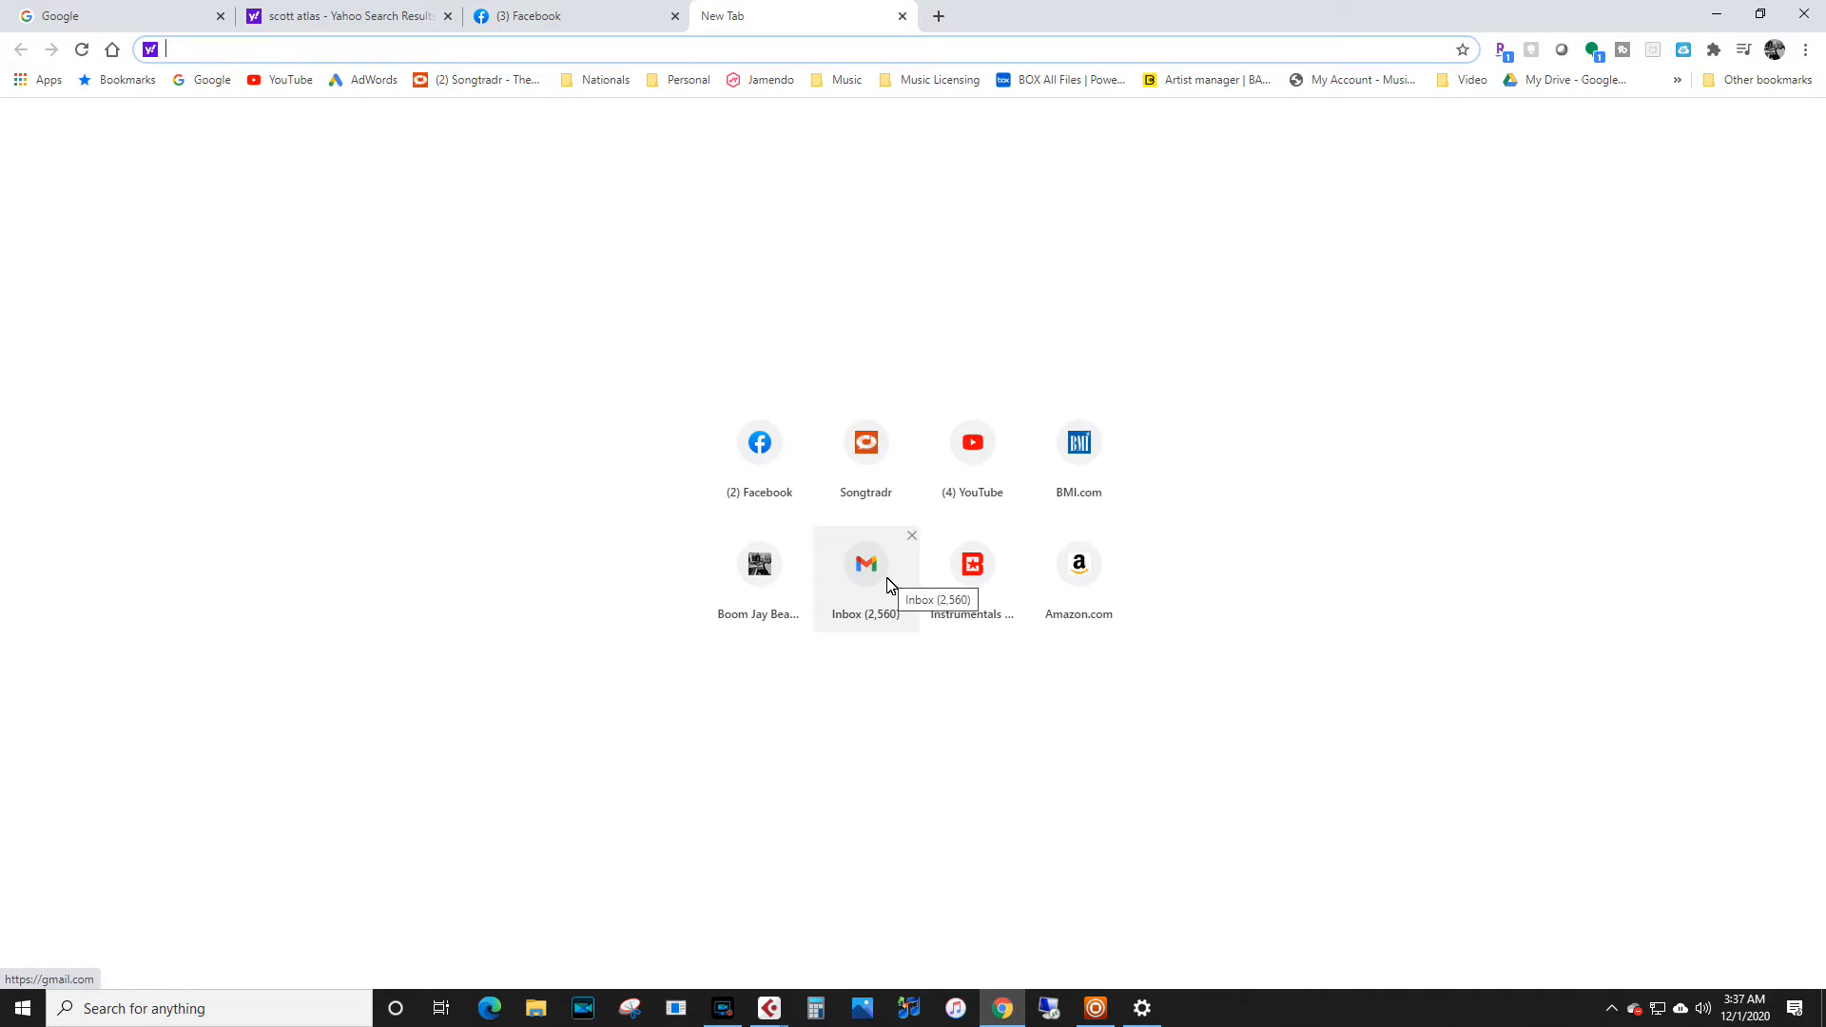
pyautogui.click(1095, 1008)
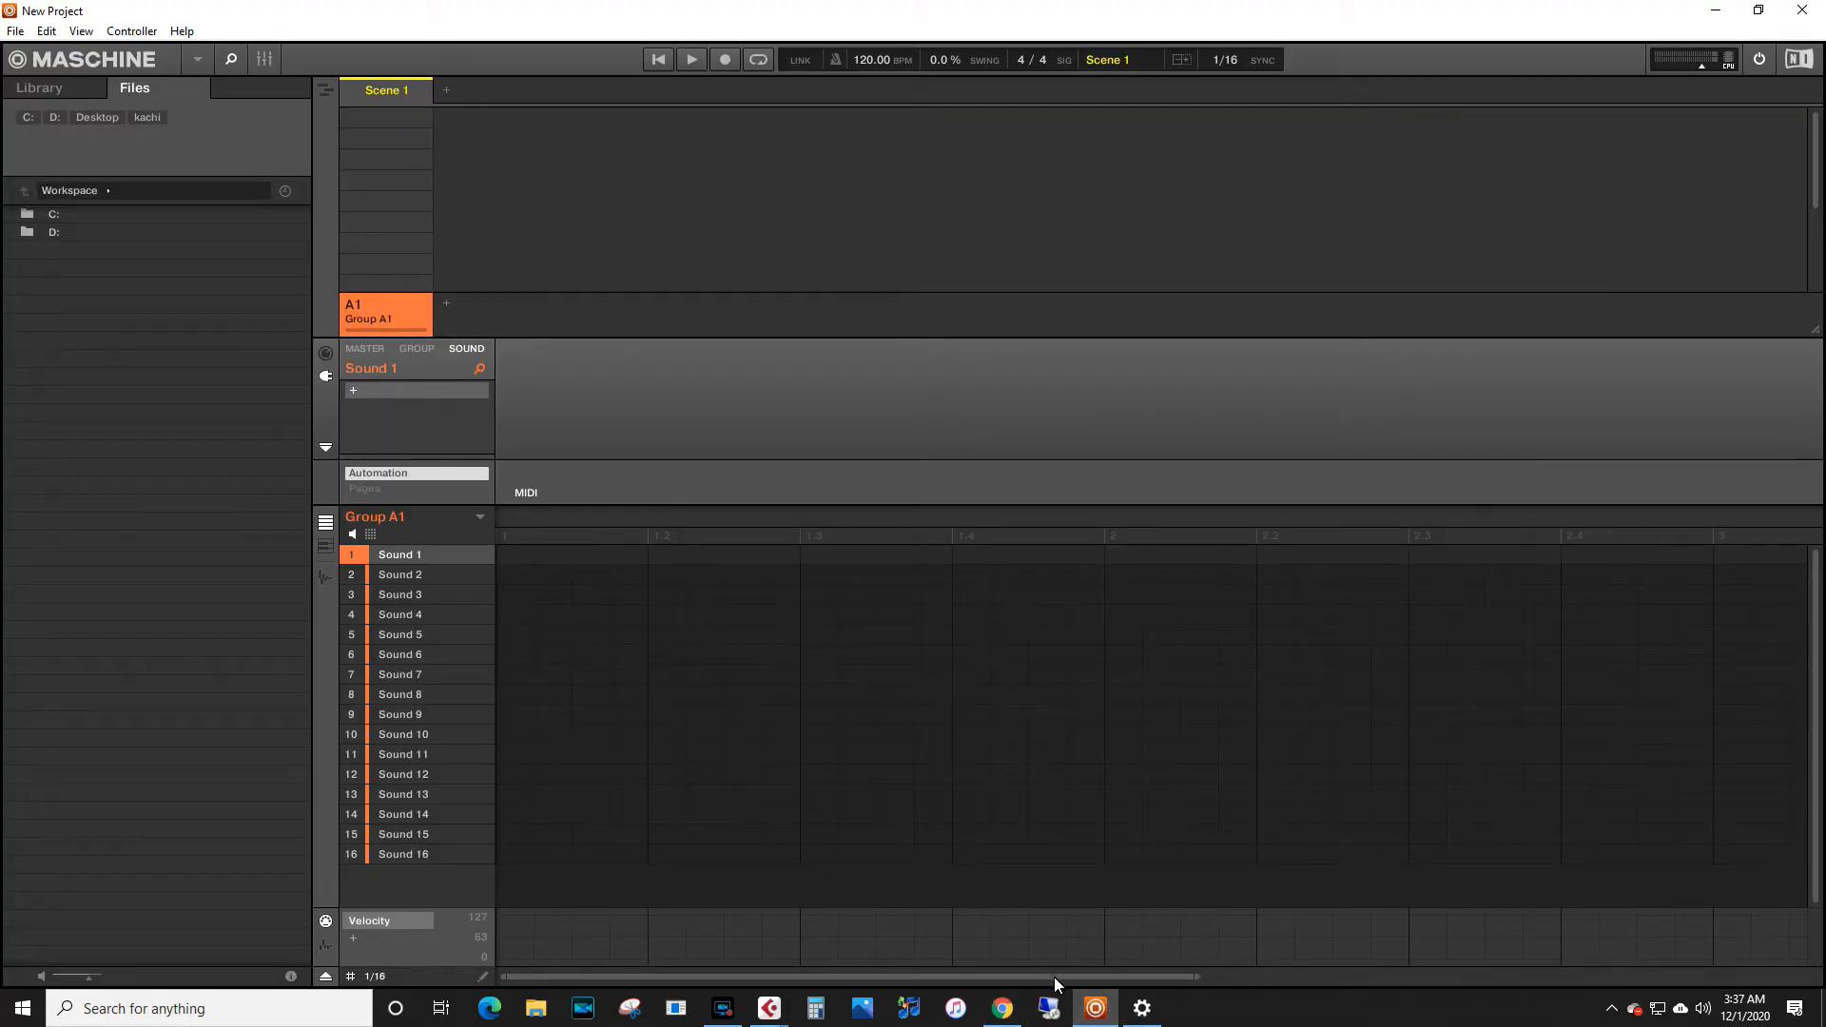
pyautogui.click(1002, 1008)
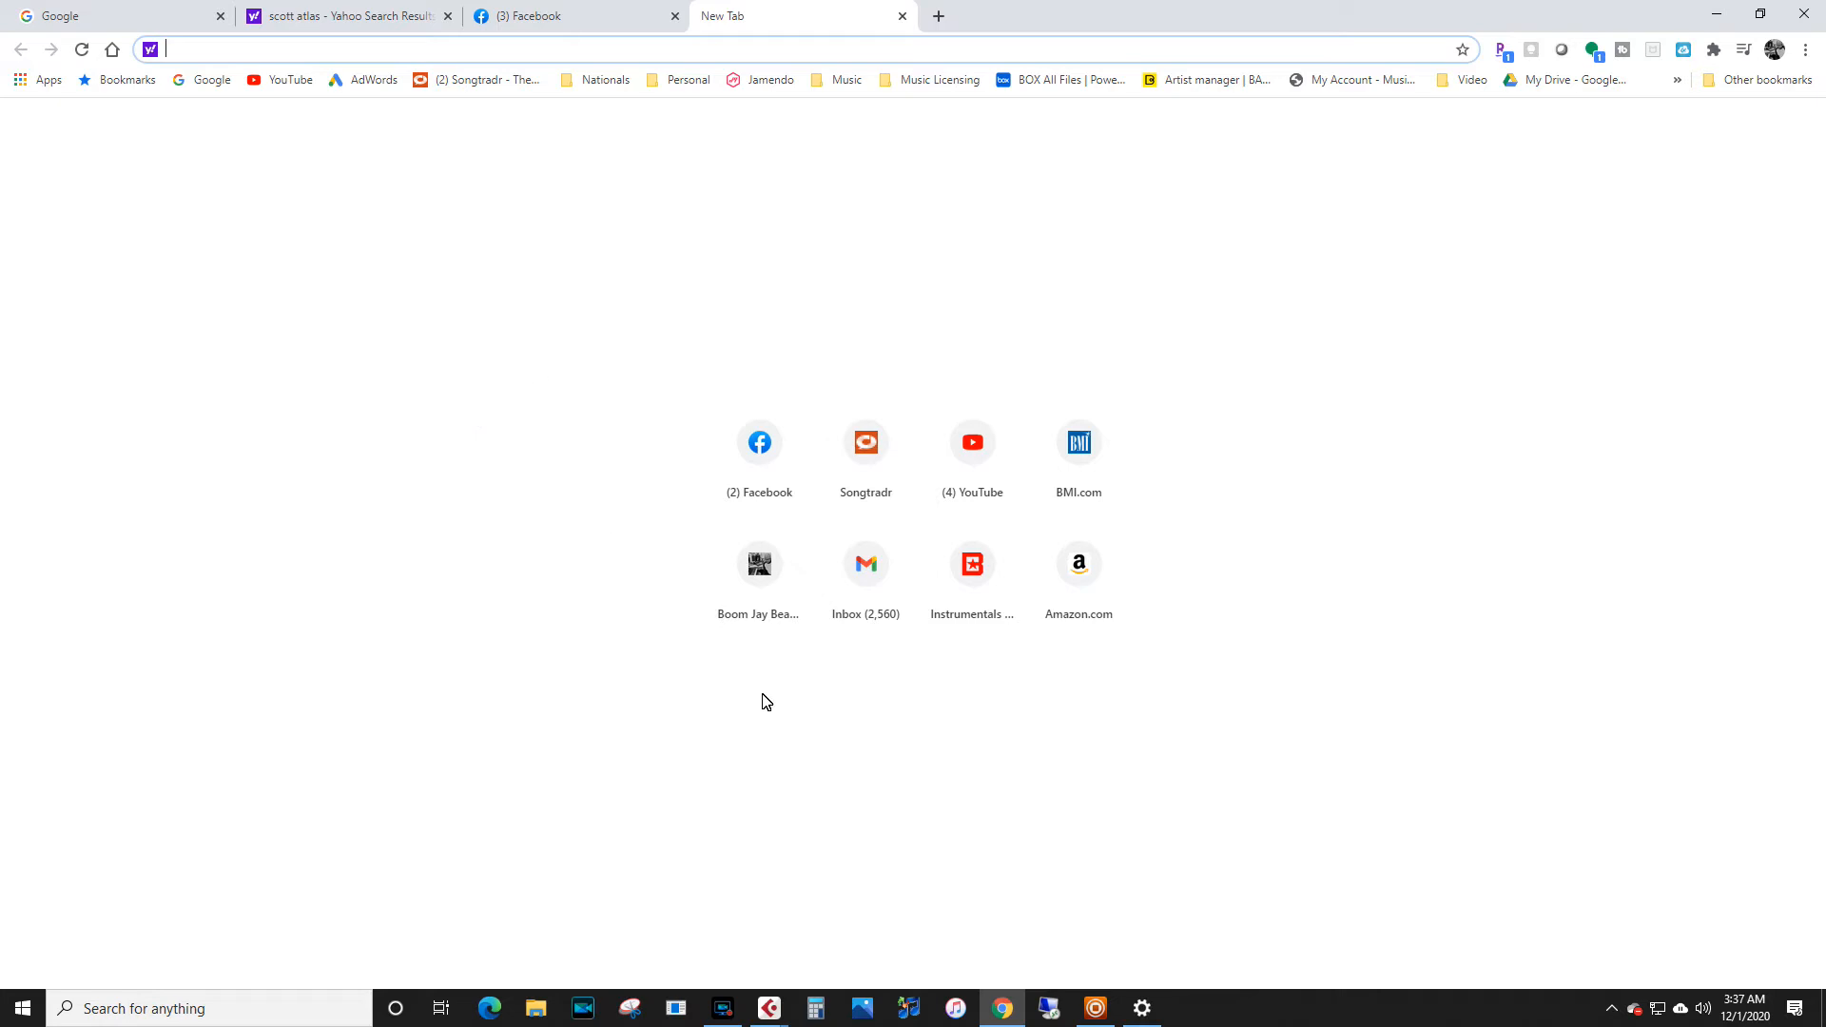
pyautogui.click(1101, 1010)
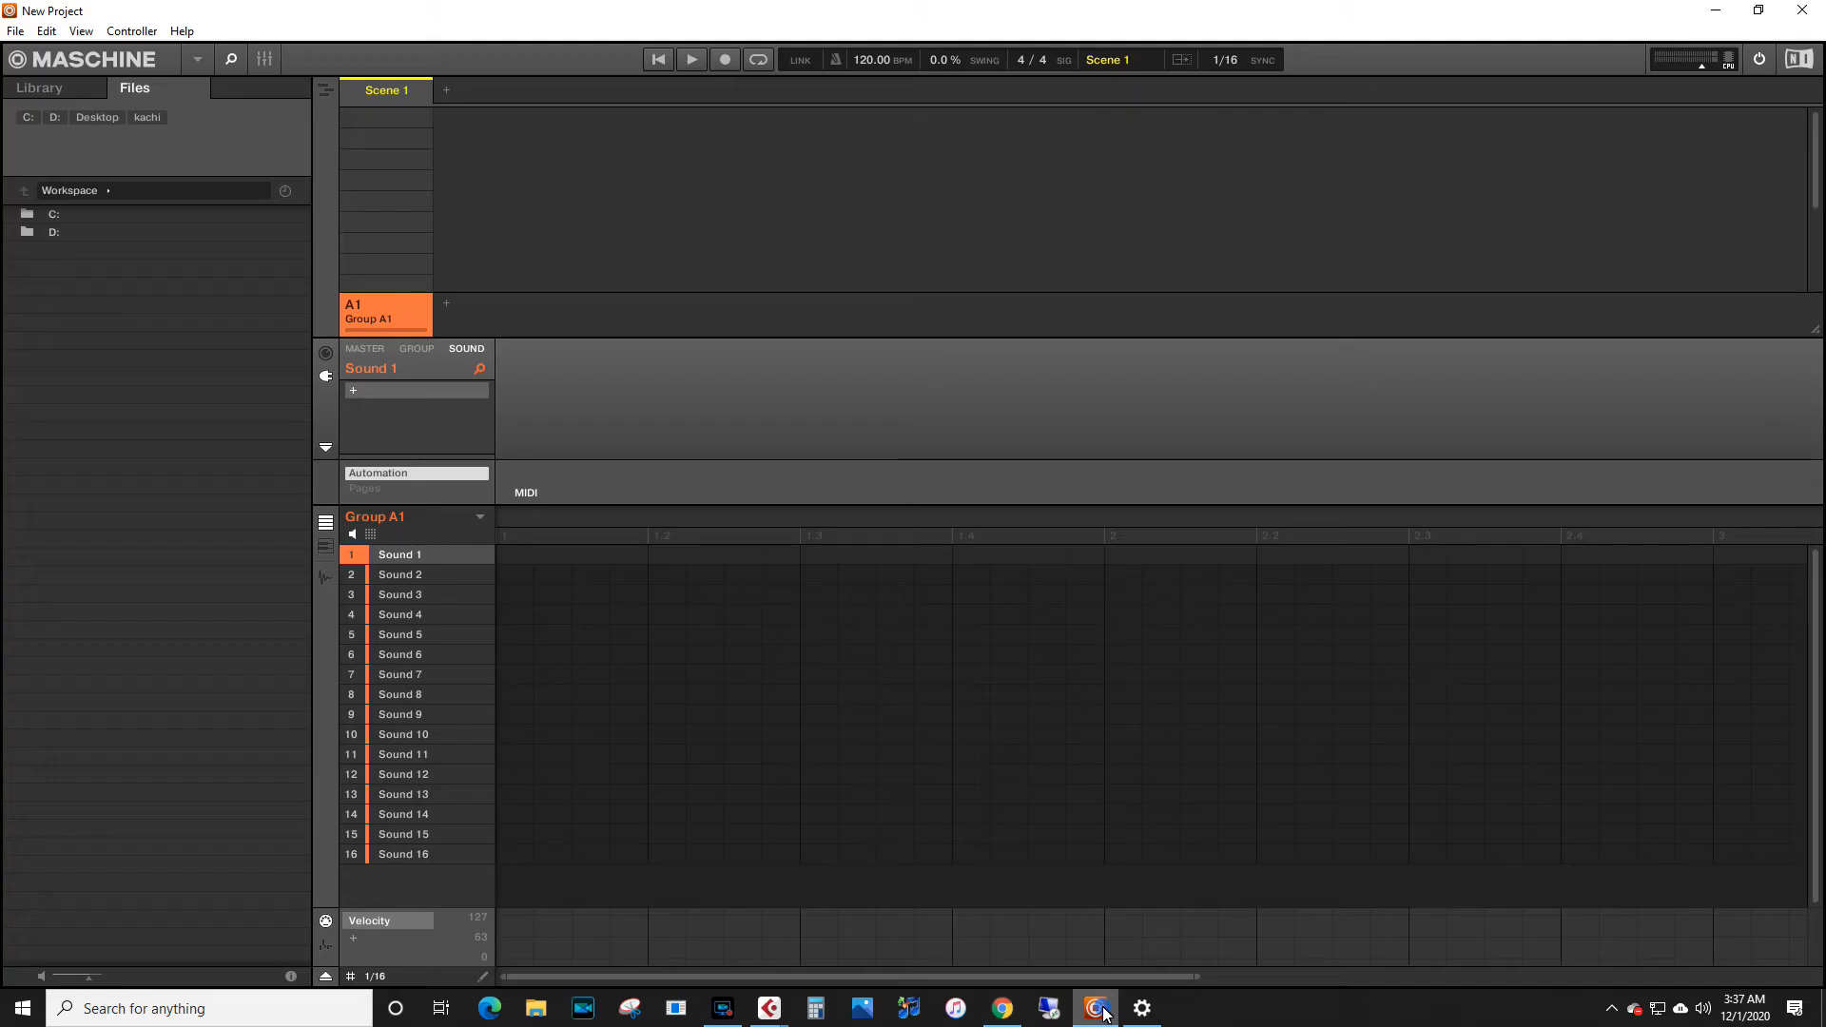
# Open the audio interface settings in Maschine's preferences
pyautogui.click(15, 32)
pyautogui.click(93, 245)
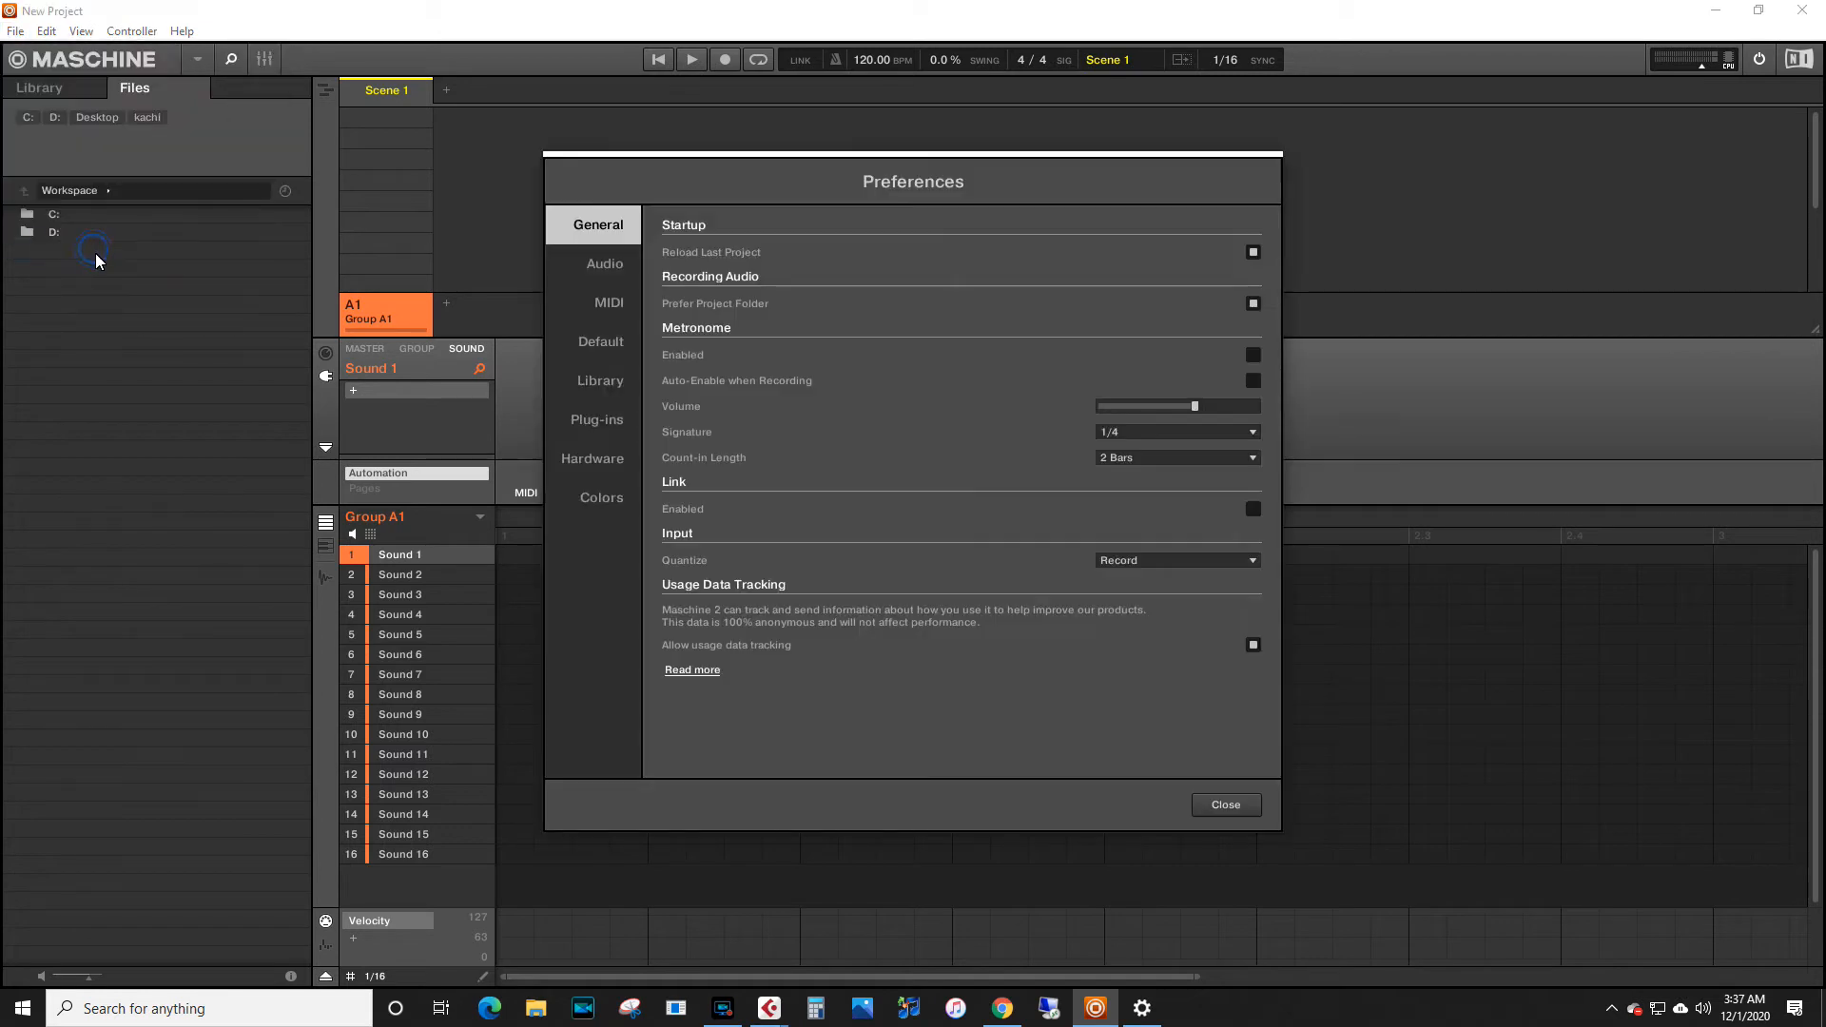
pyautogui.click(605, 263)
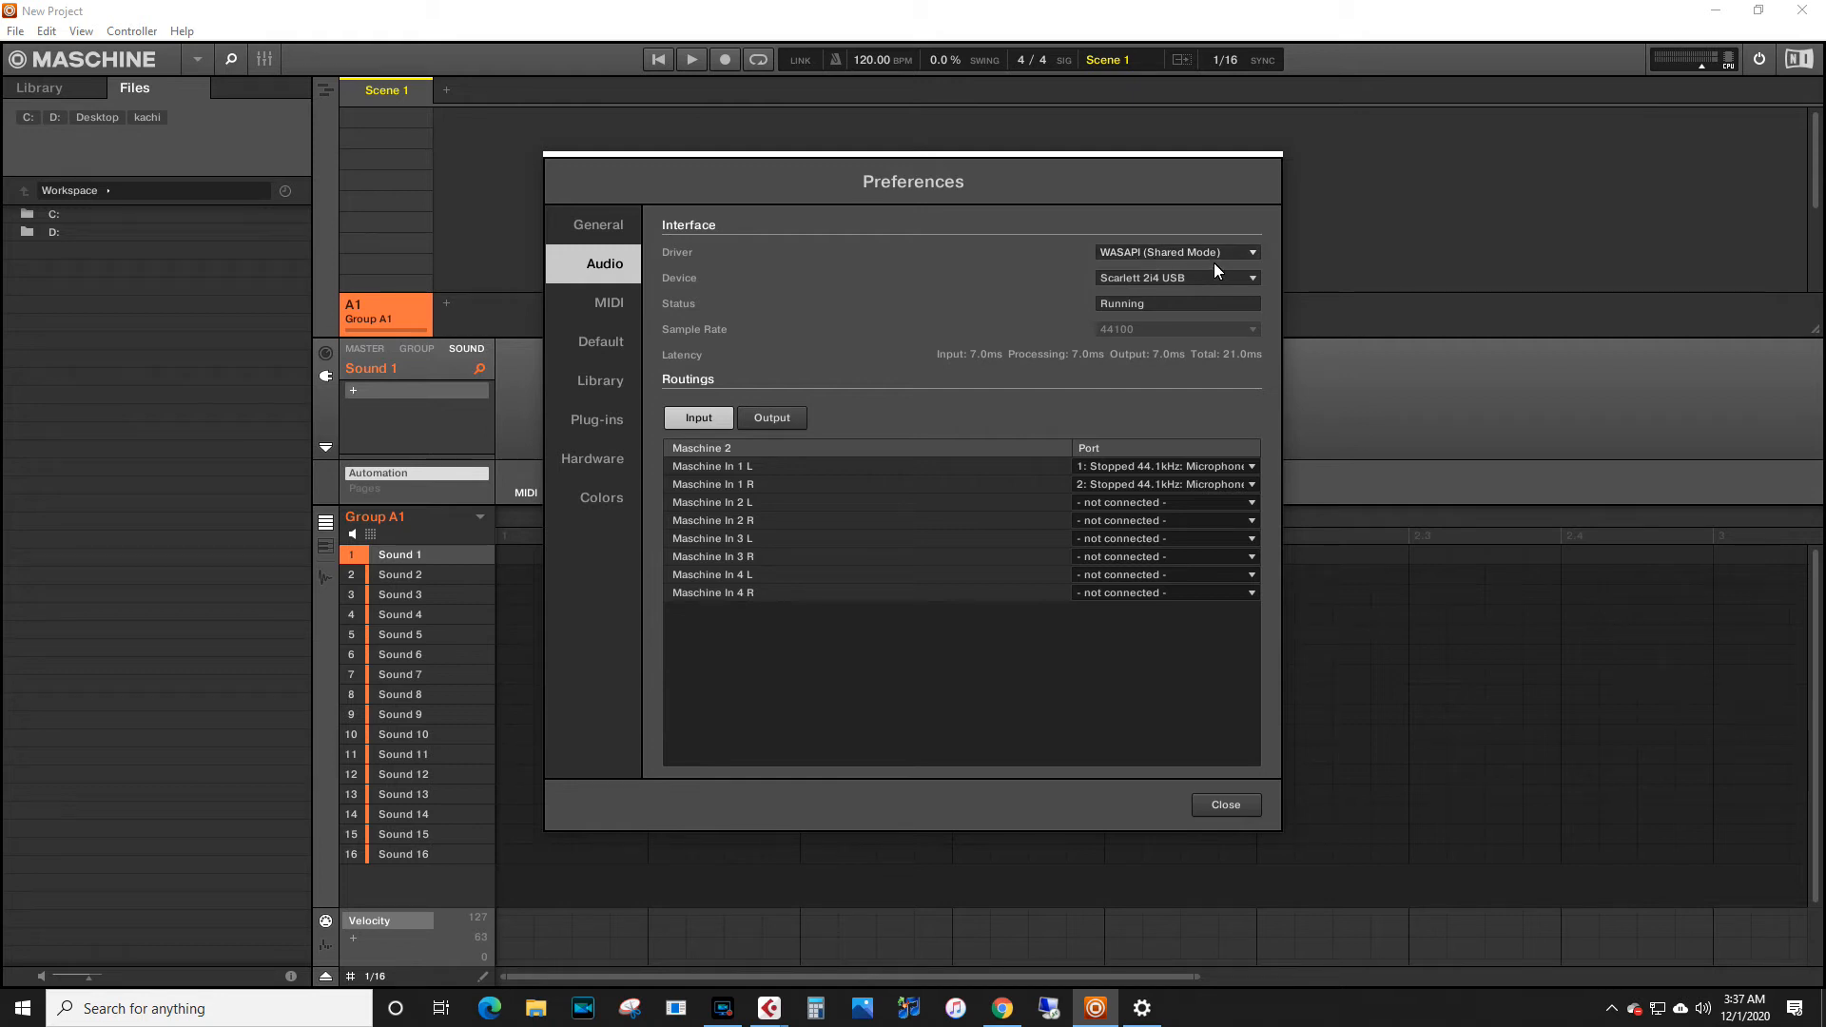
pyautogui.click(1253, 253)
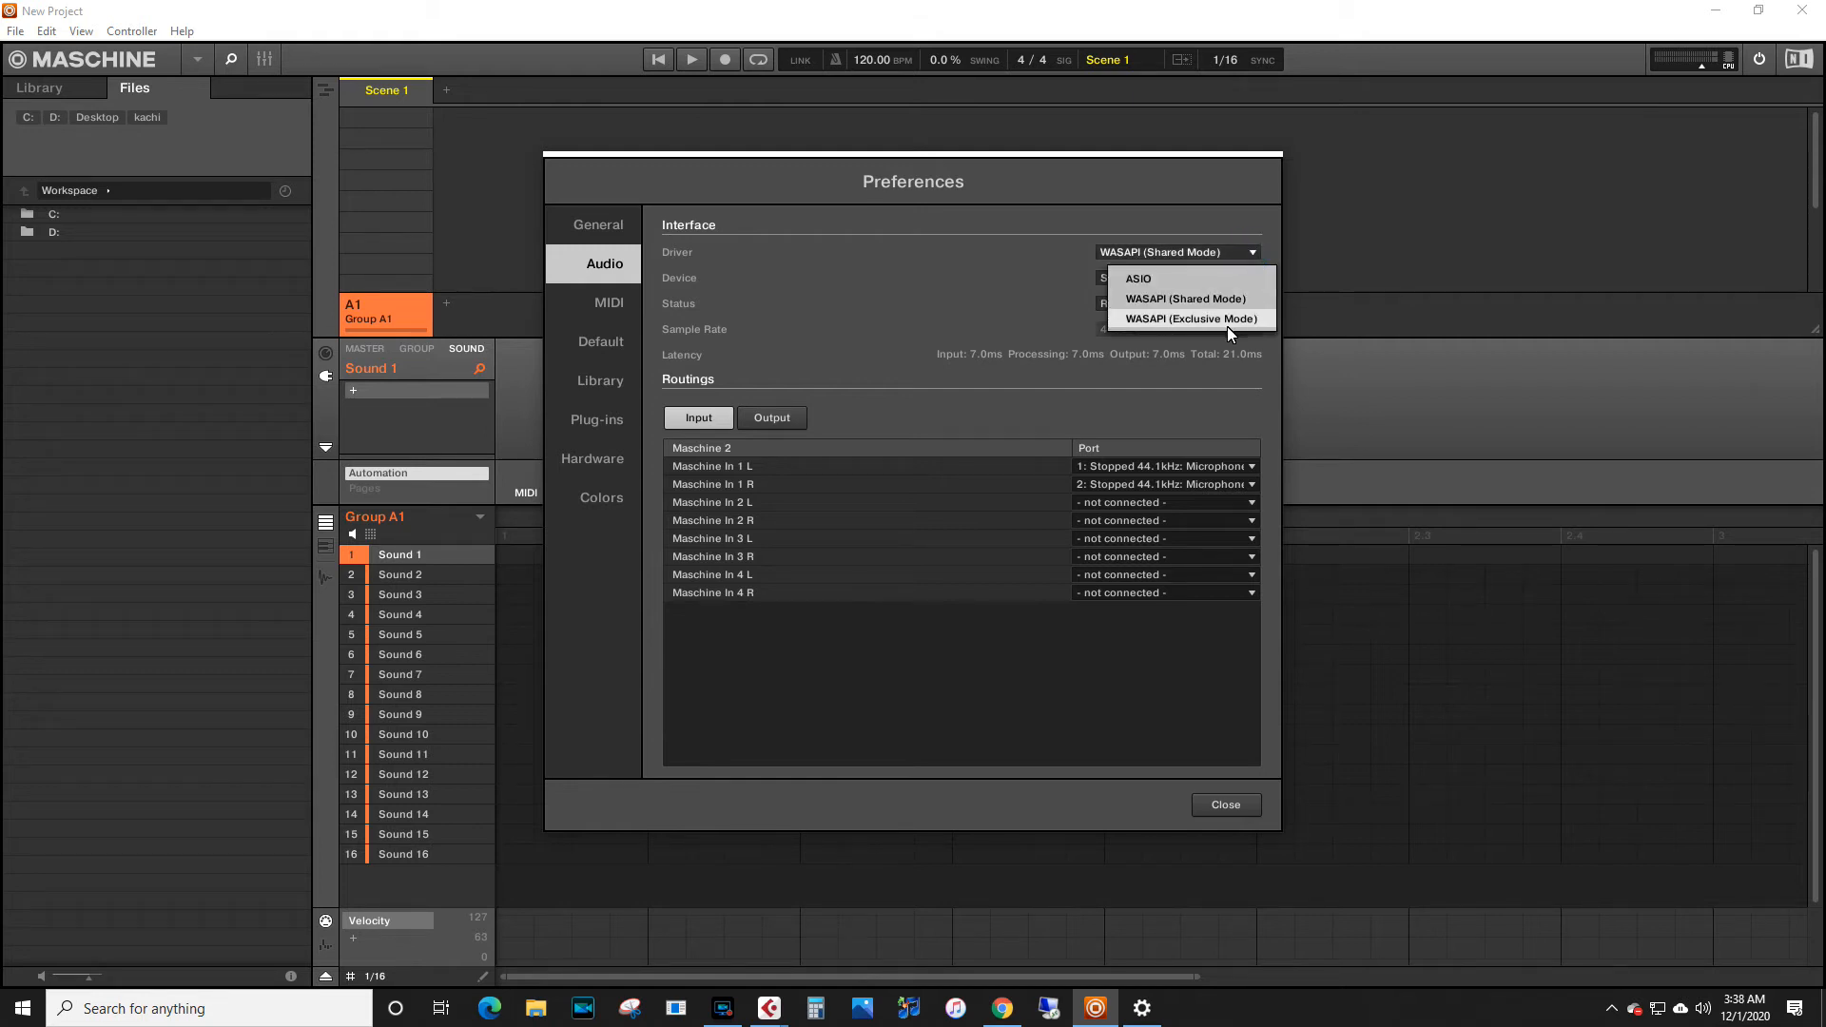
pyautogui.click(1206, 183)
pyautogui.click(23, 1008)
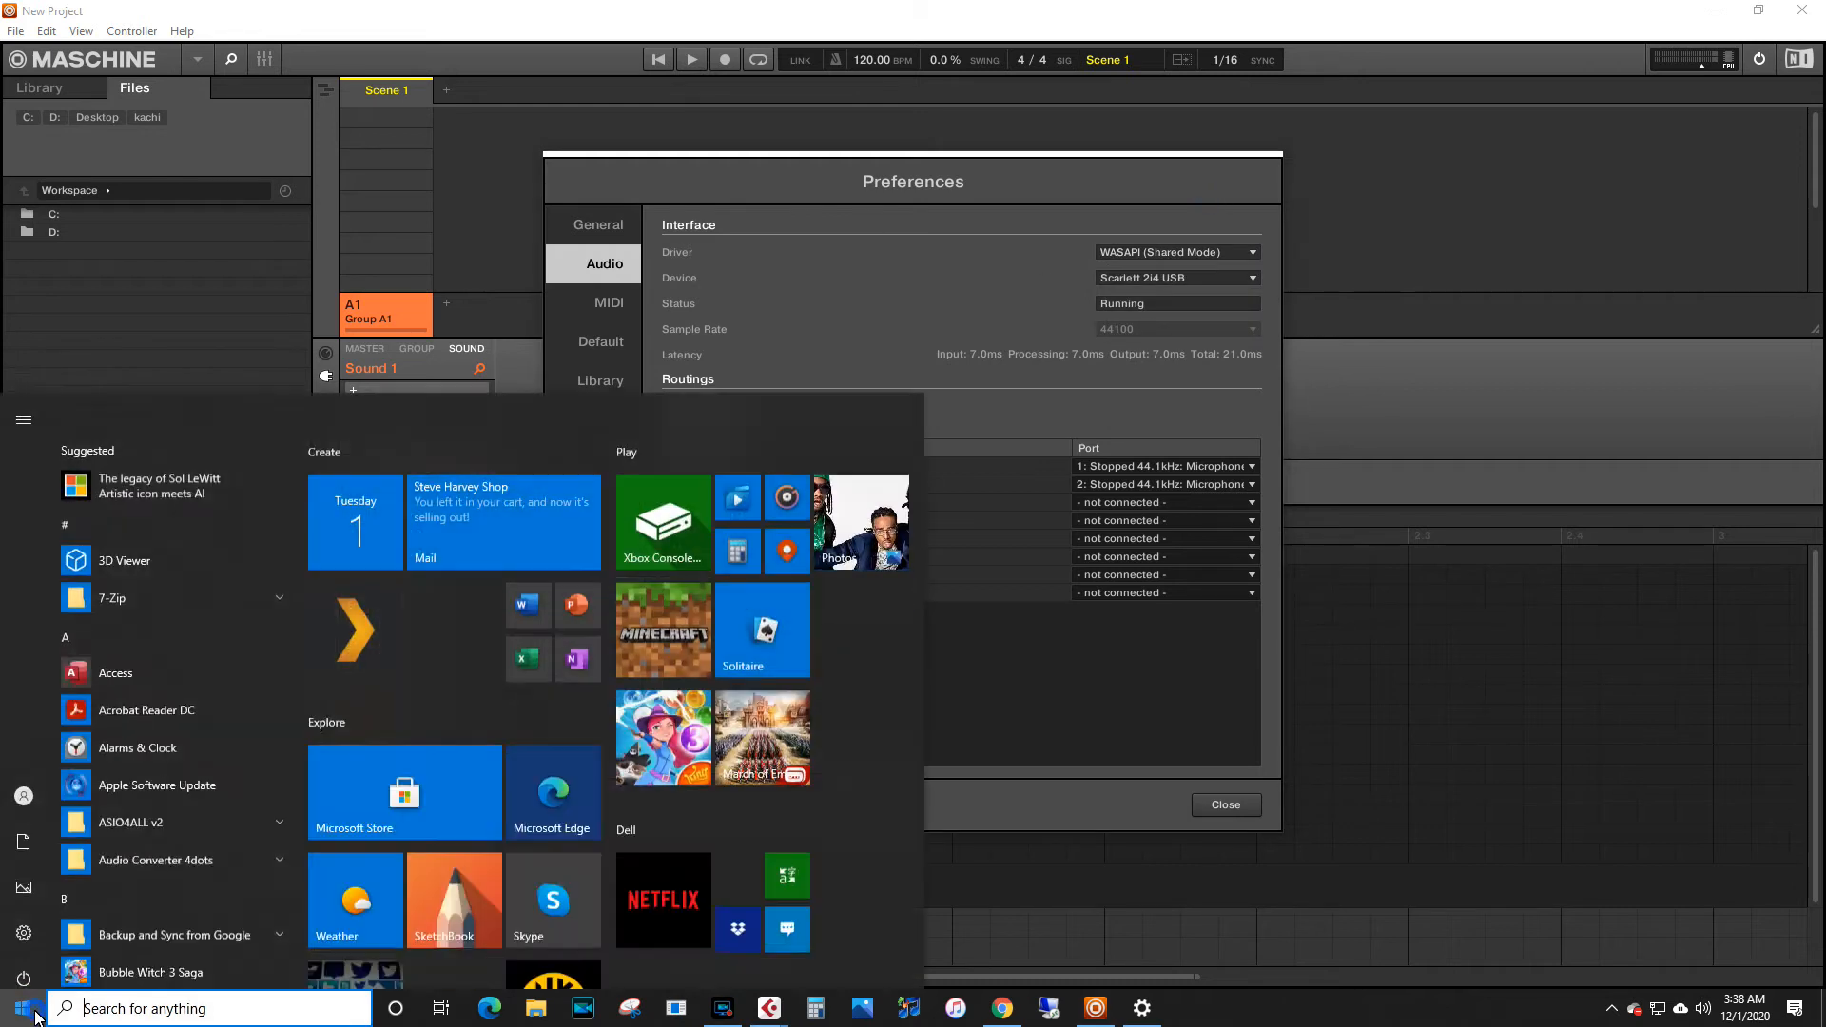
pyautogui.click(1394, 415)
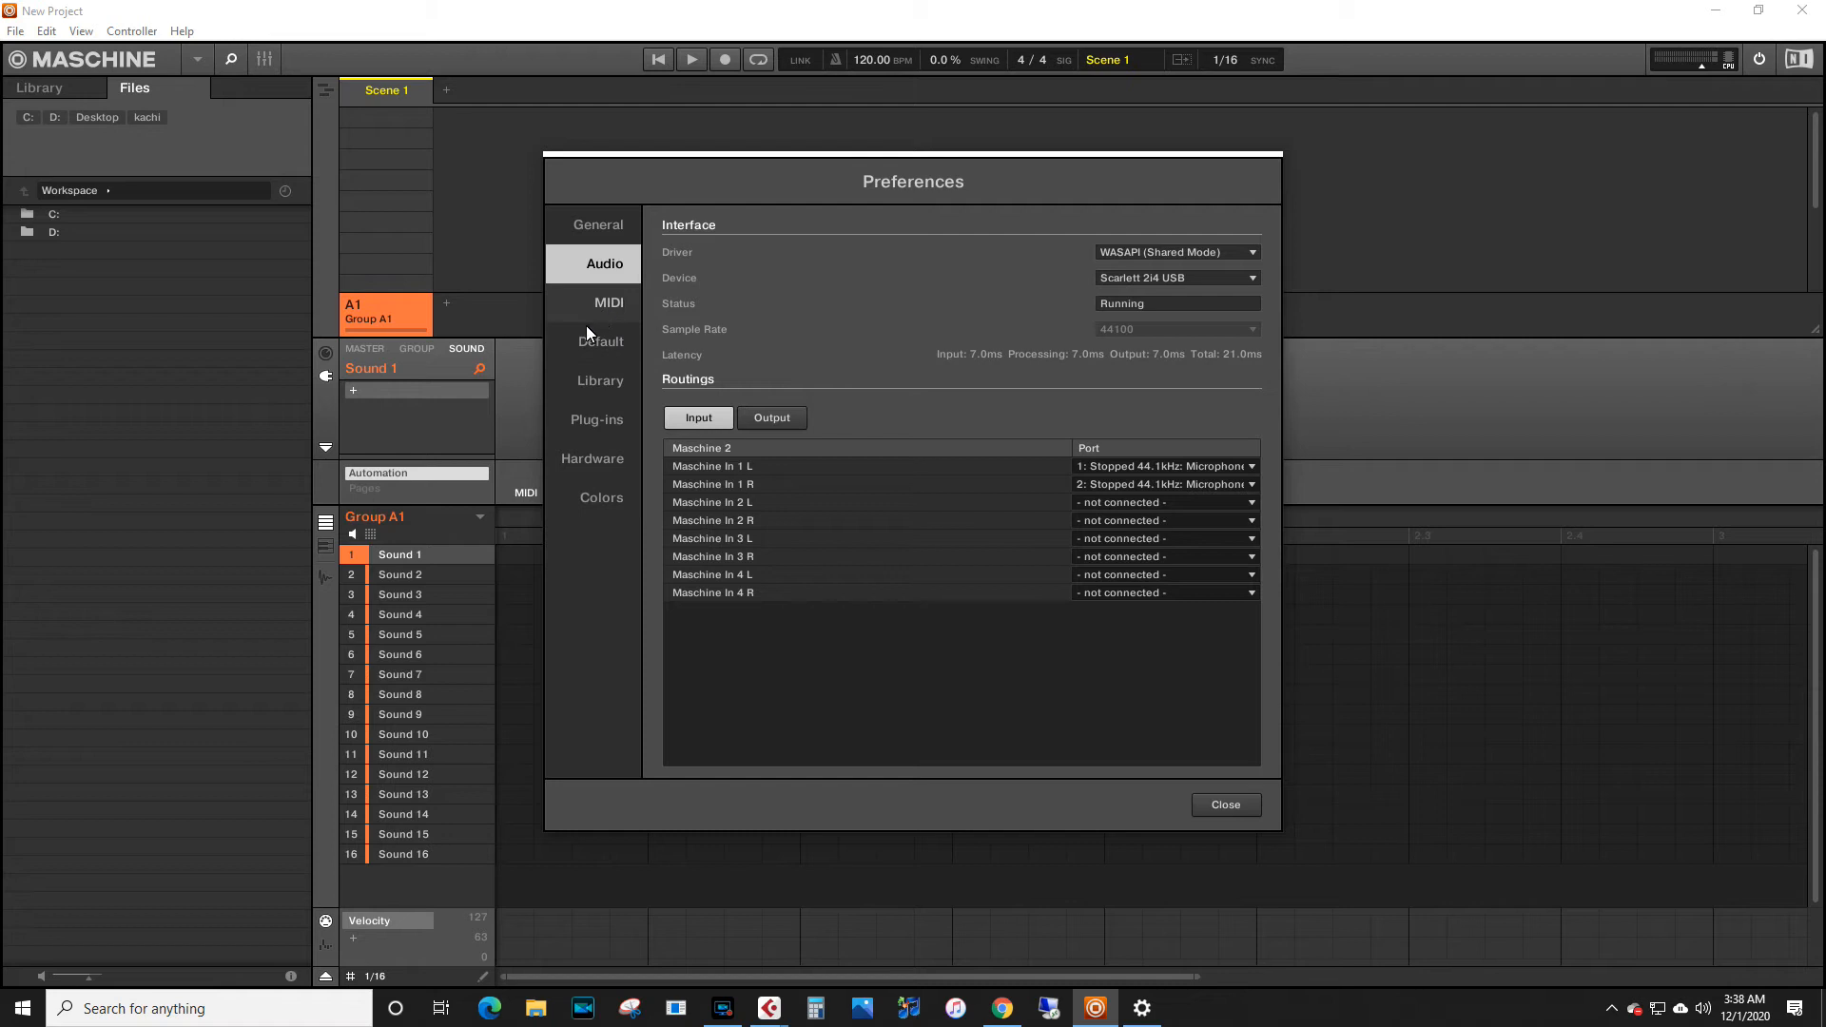
# Set the audio interface driver to WASAPI (Exclusive Mode)
pyautogui.click(1200, 249)
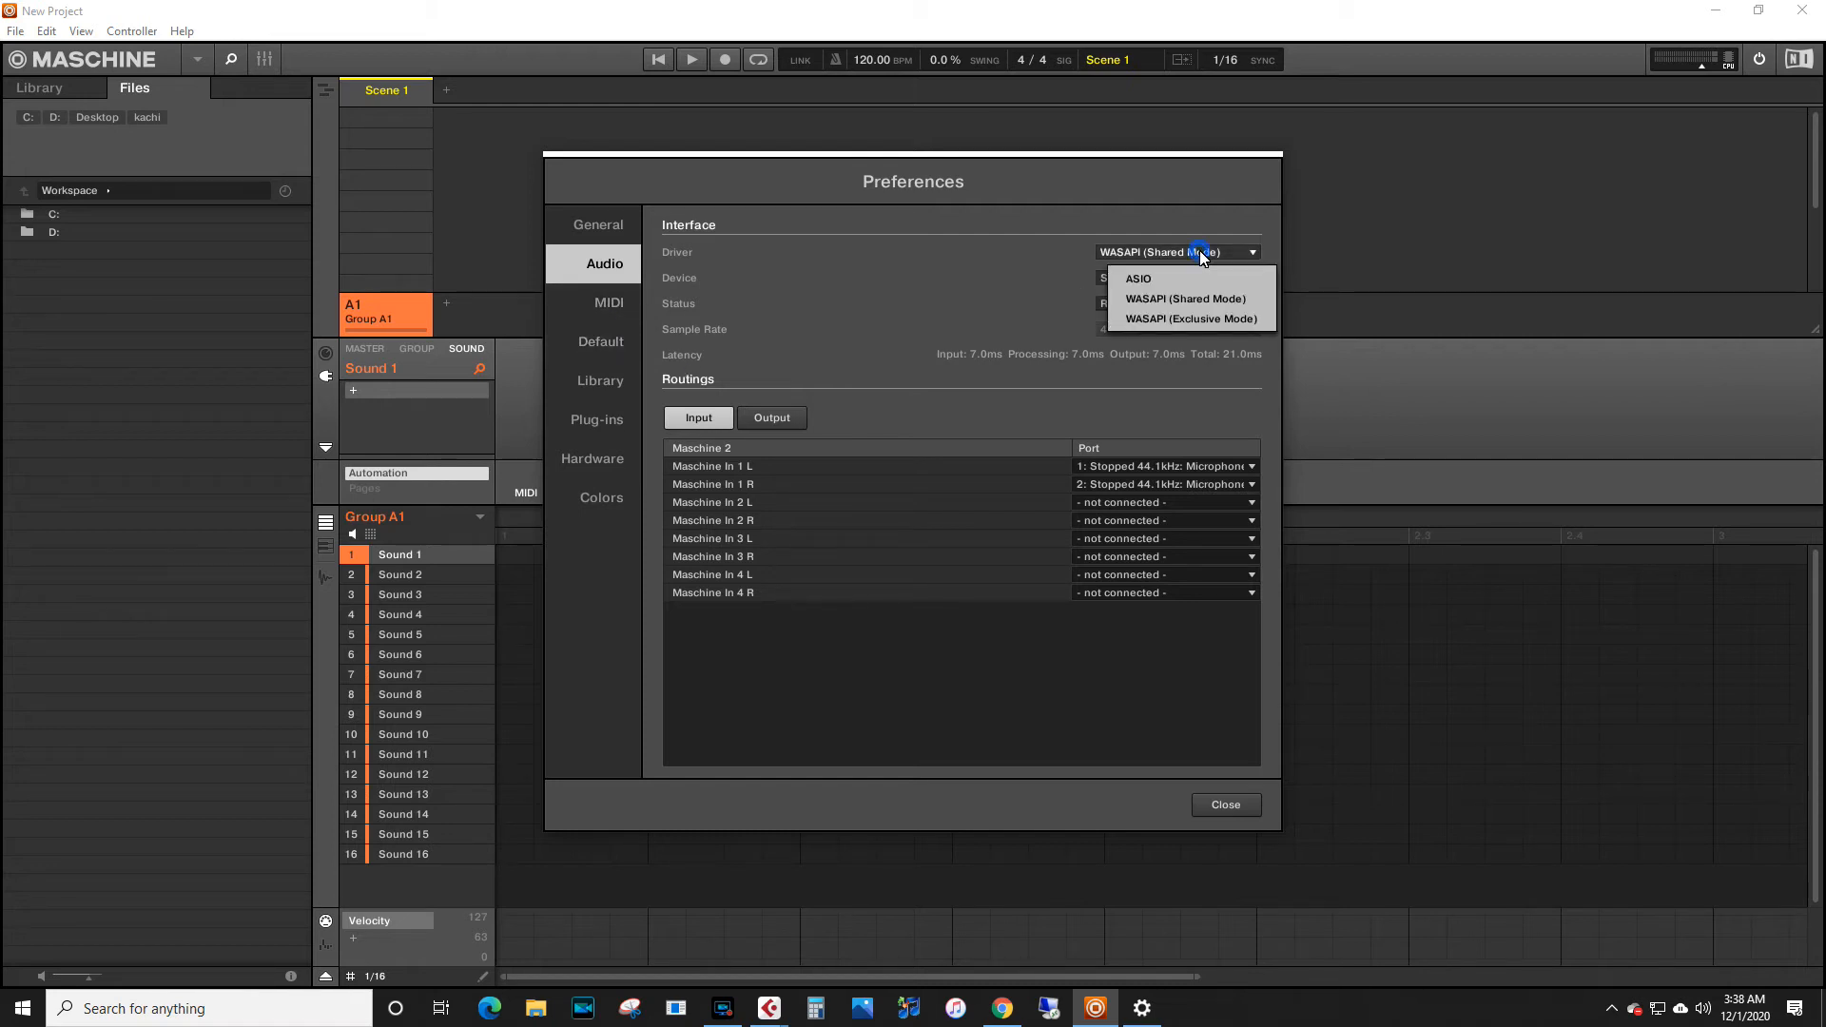
pyautogui.click(1189, 319)
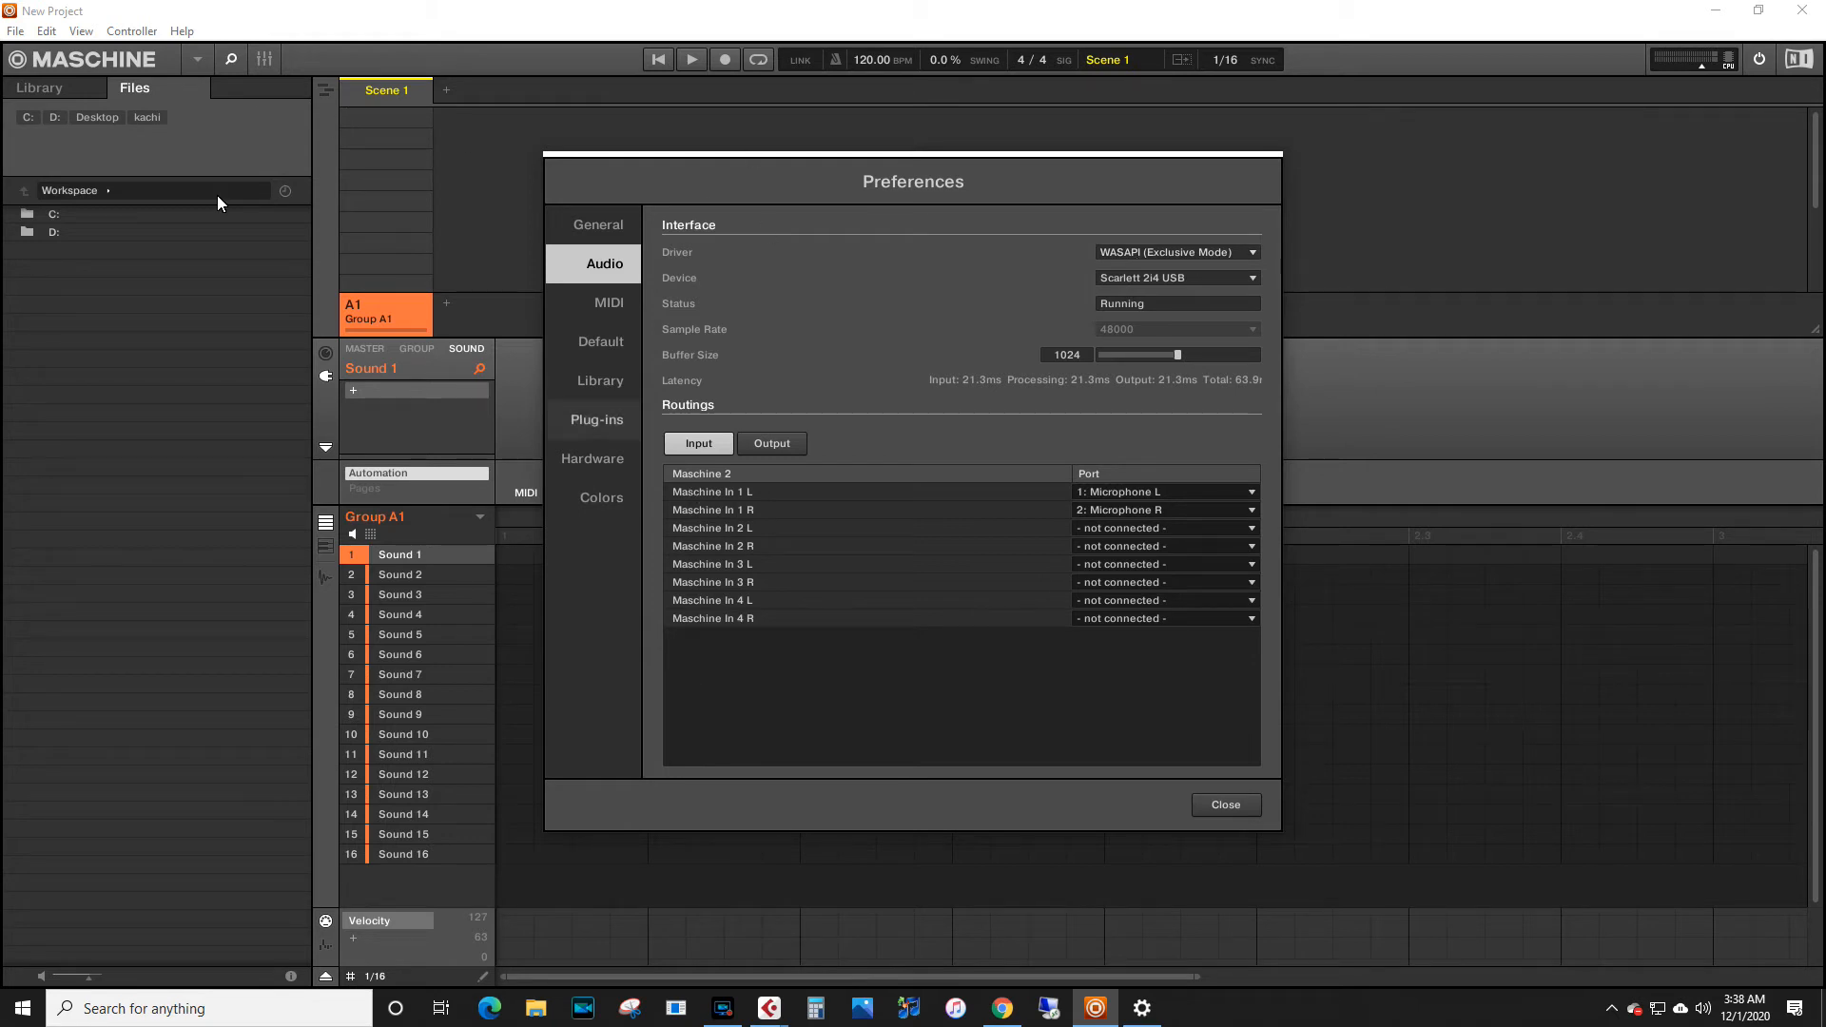
# Check the output and input devices in the Windows sound settings, and return to Maschine's audio preferences
pyautogui.click(1002, 1008)
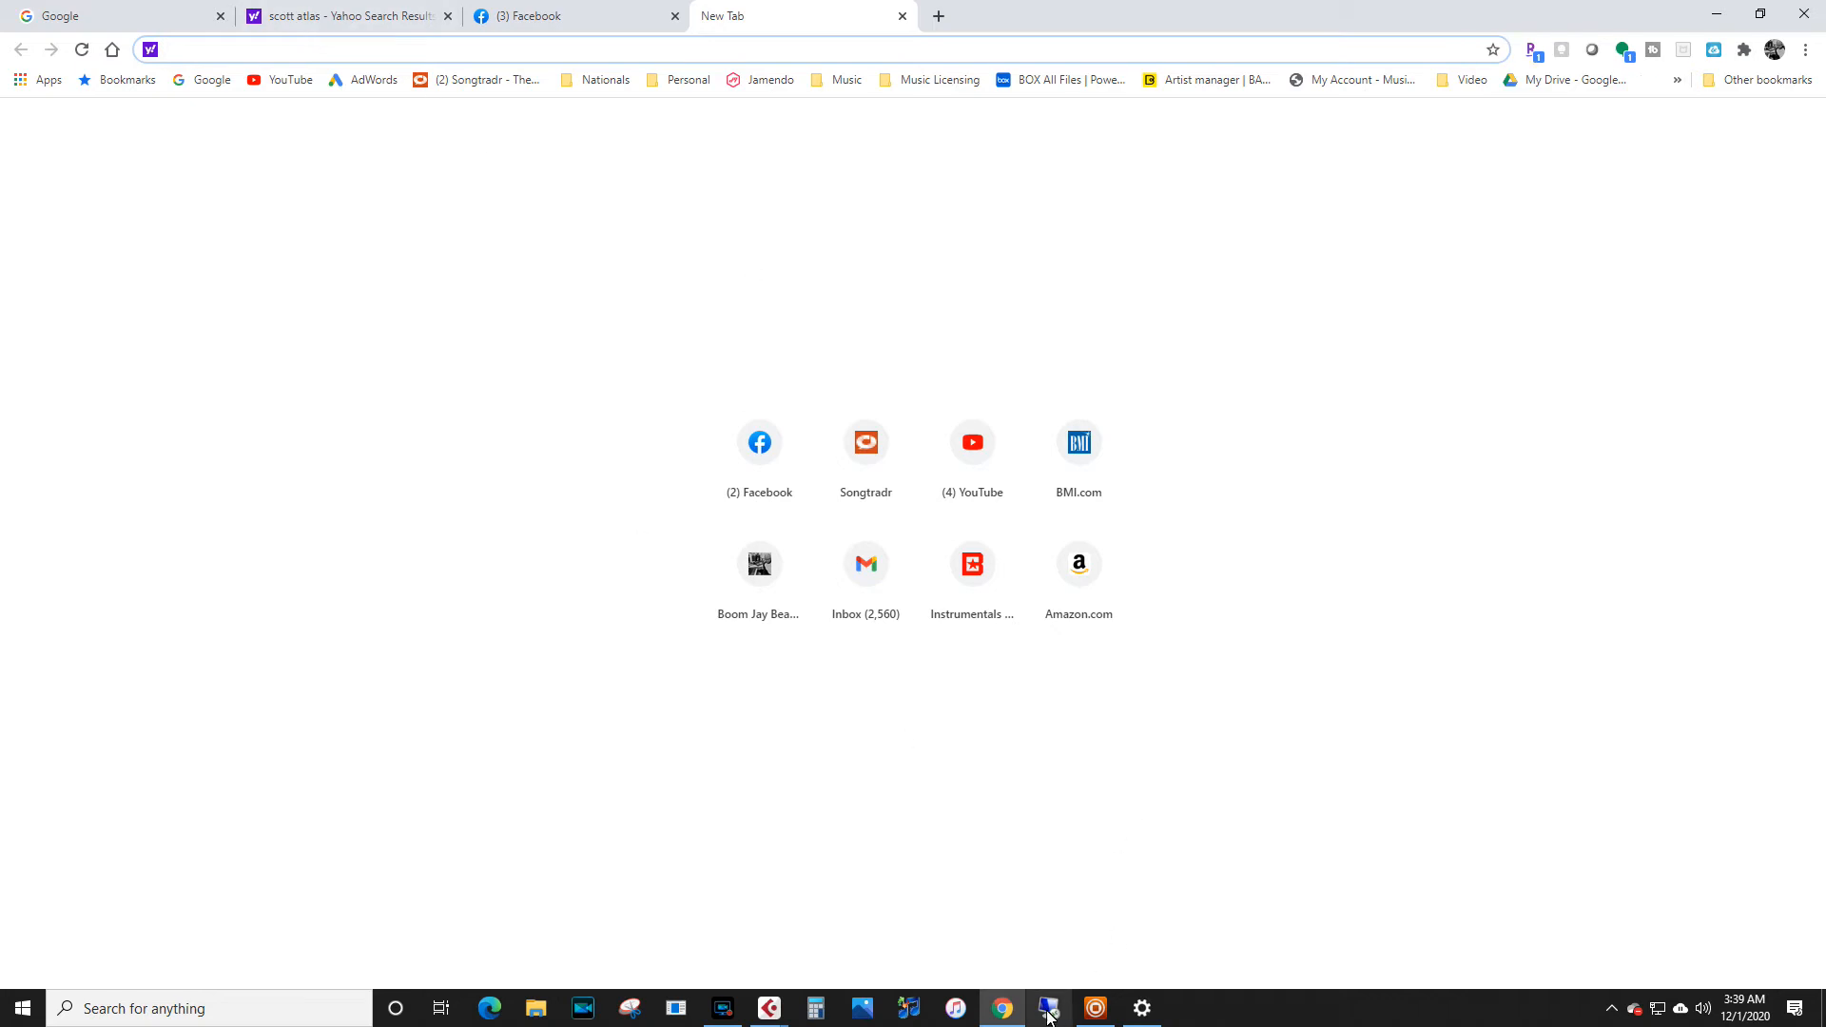
pyautogui.click(1095, 1014)
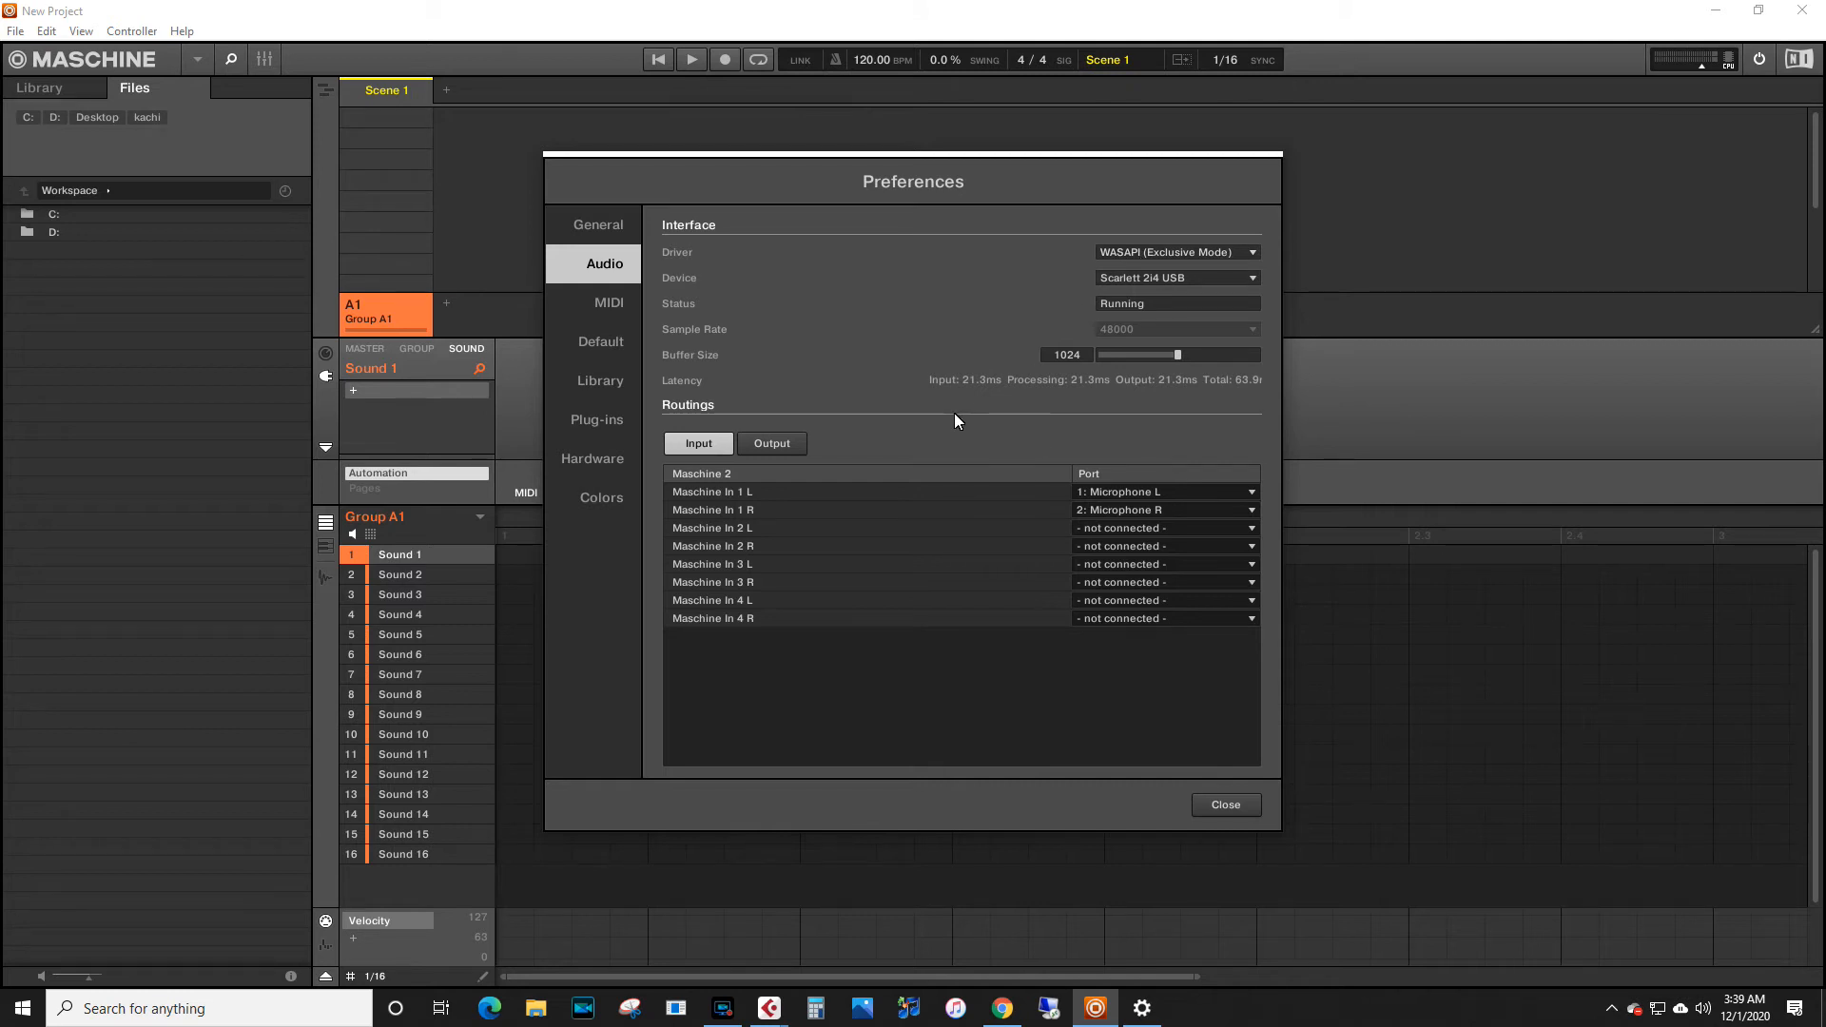
pyautogui.click(1141, 1008)
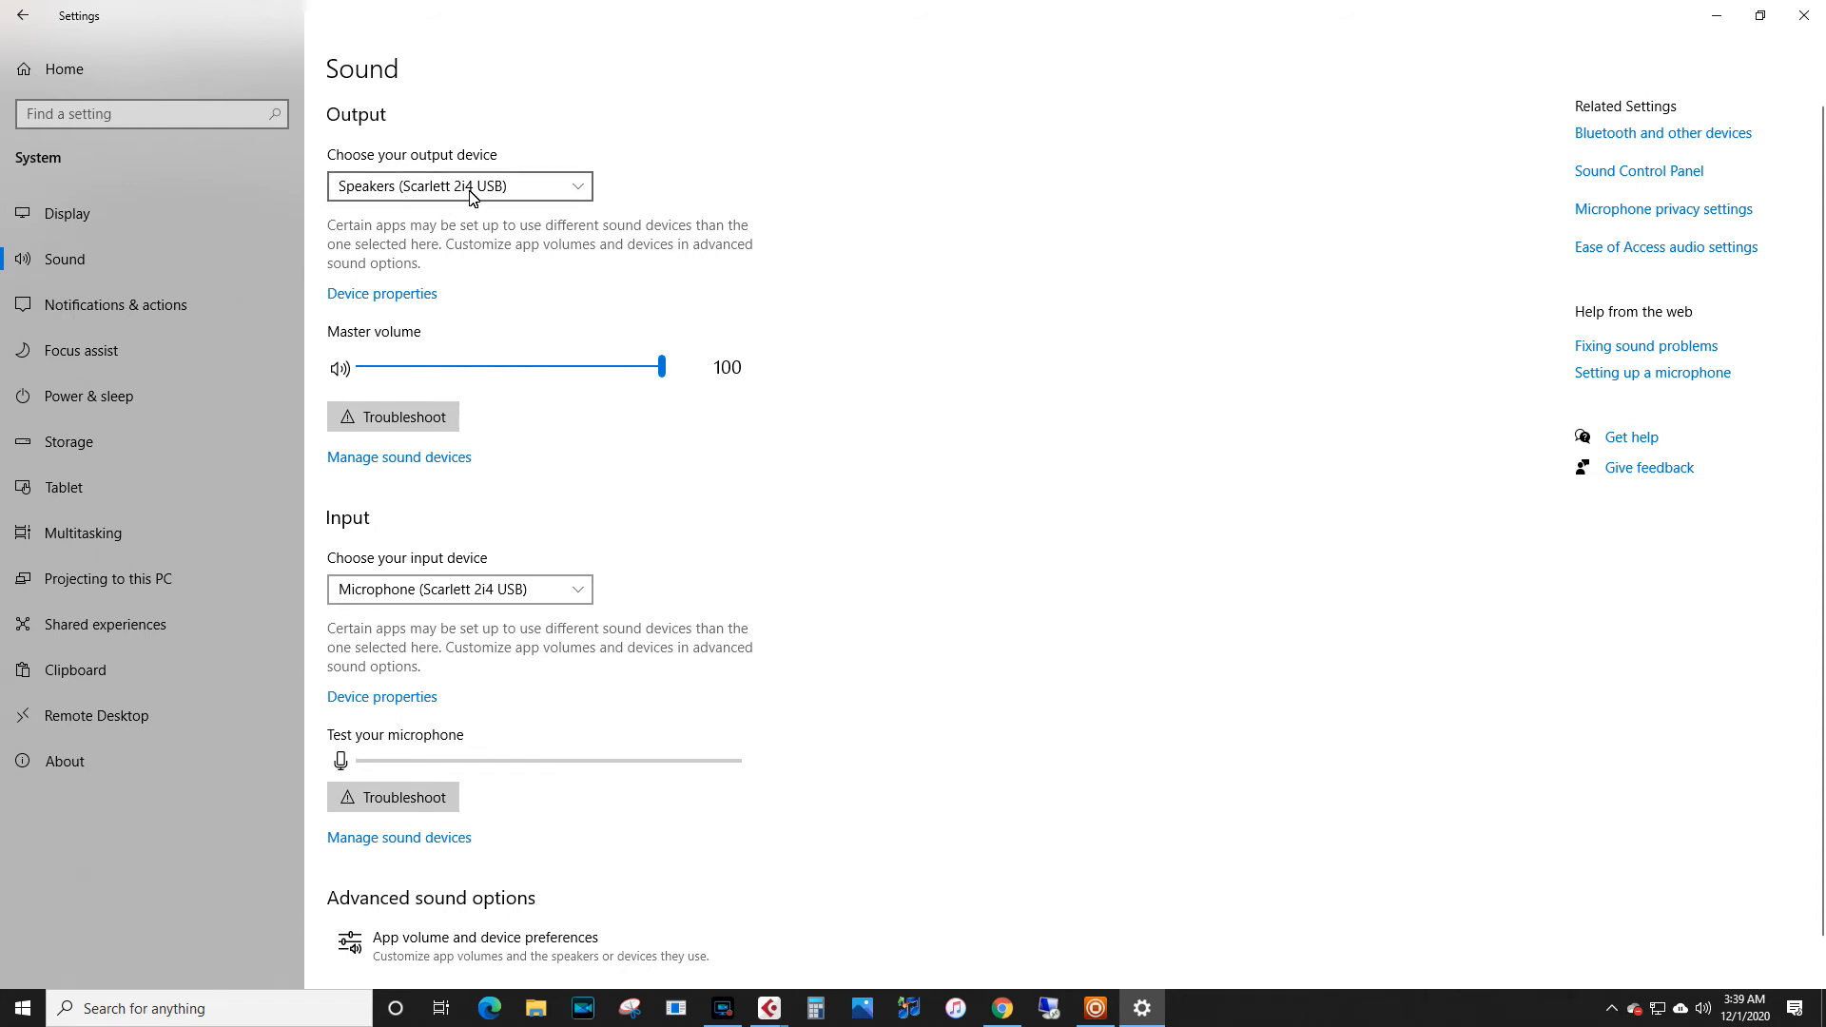
pyautogui.click(1096, 1008)
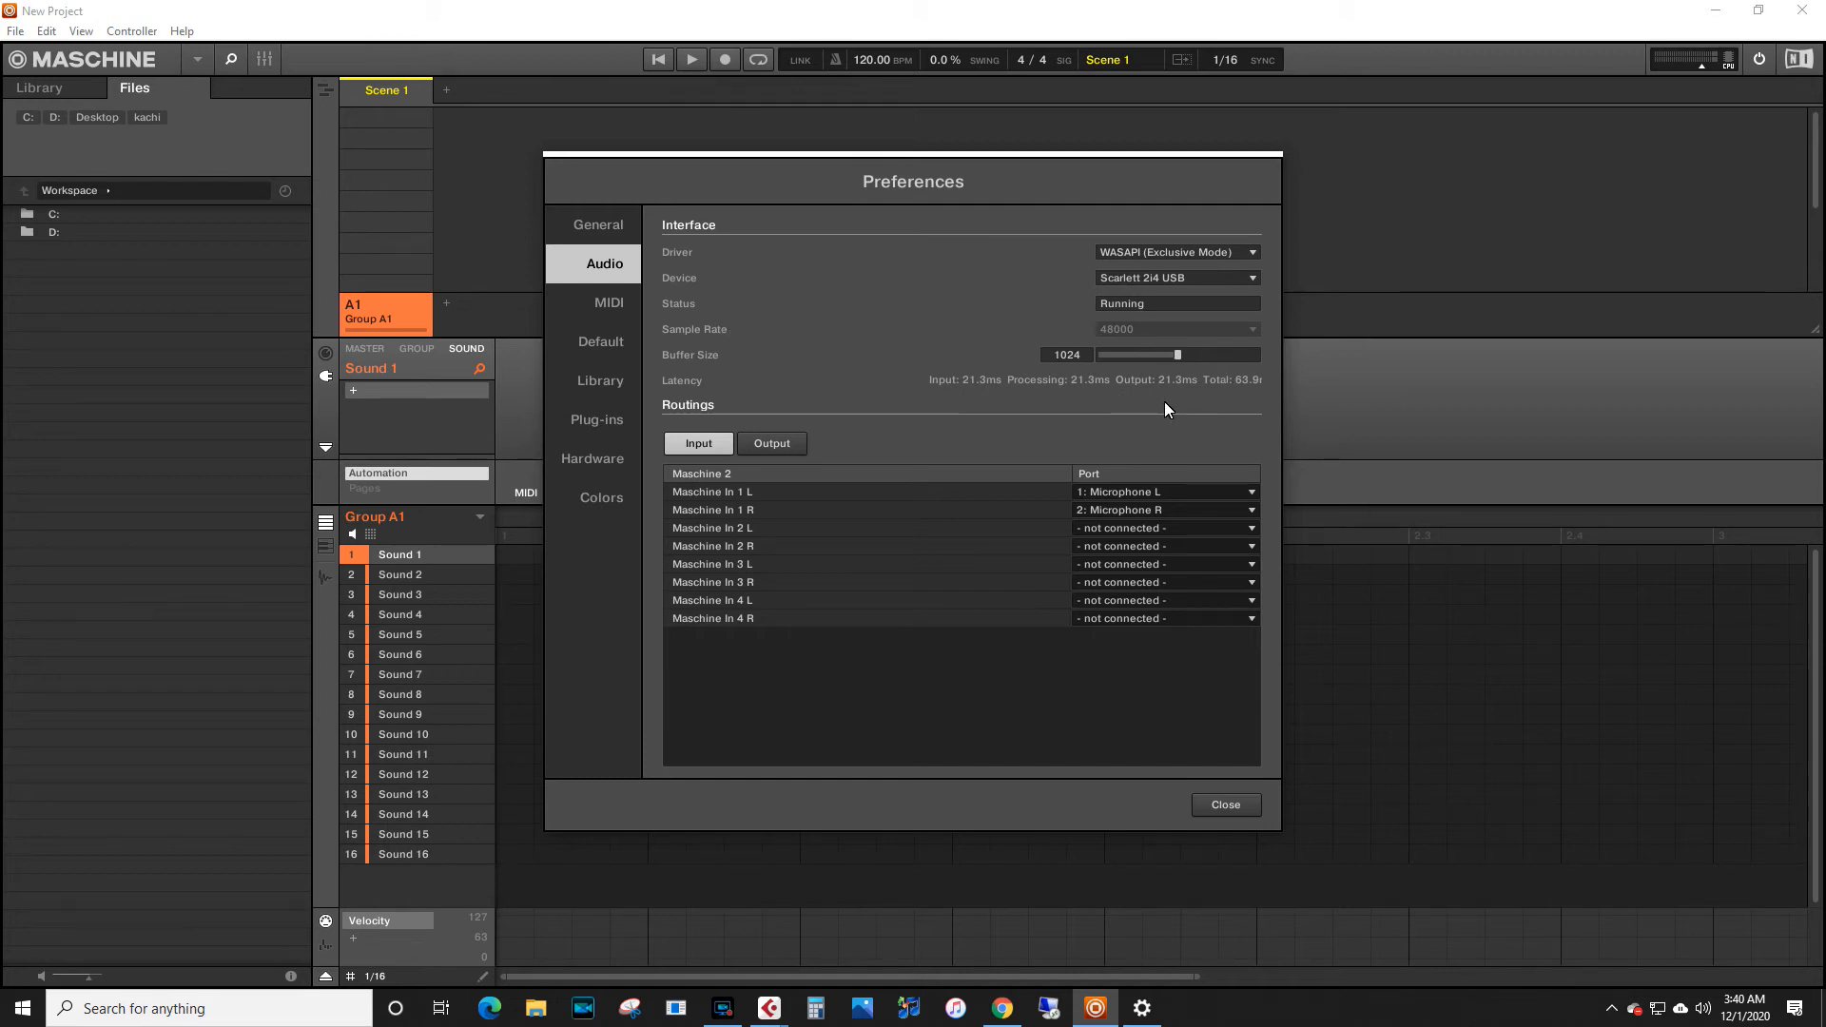
# Look through the other preference pages and review the output routings in the audio settings
pyautogui.click(613, 356)
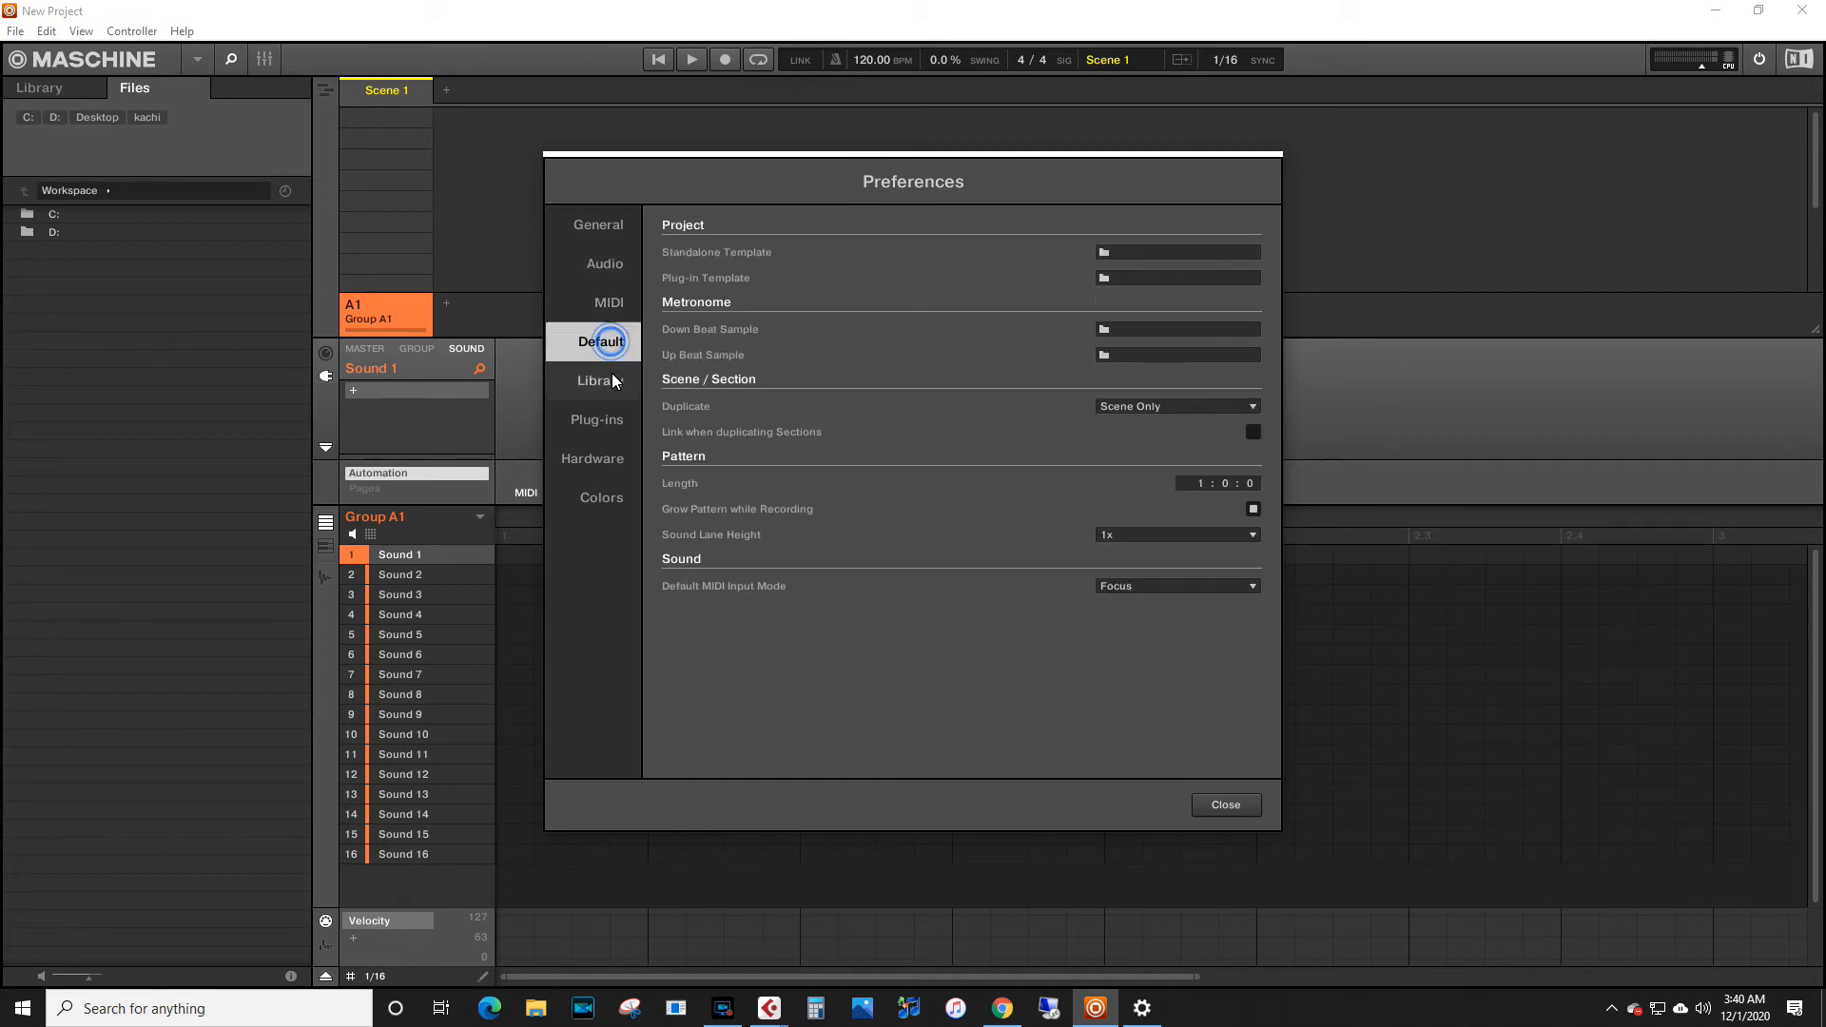
pyautogui.click(612, 378)
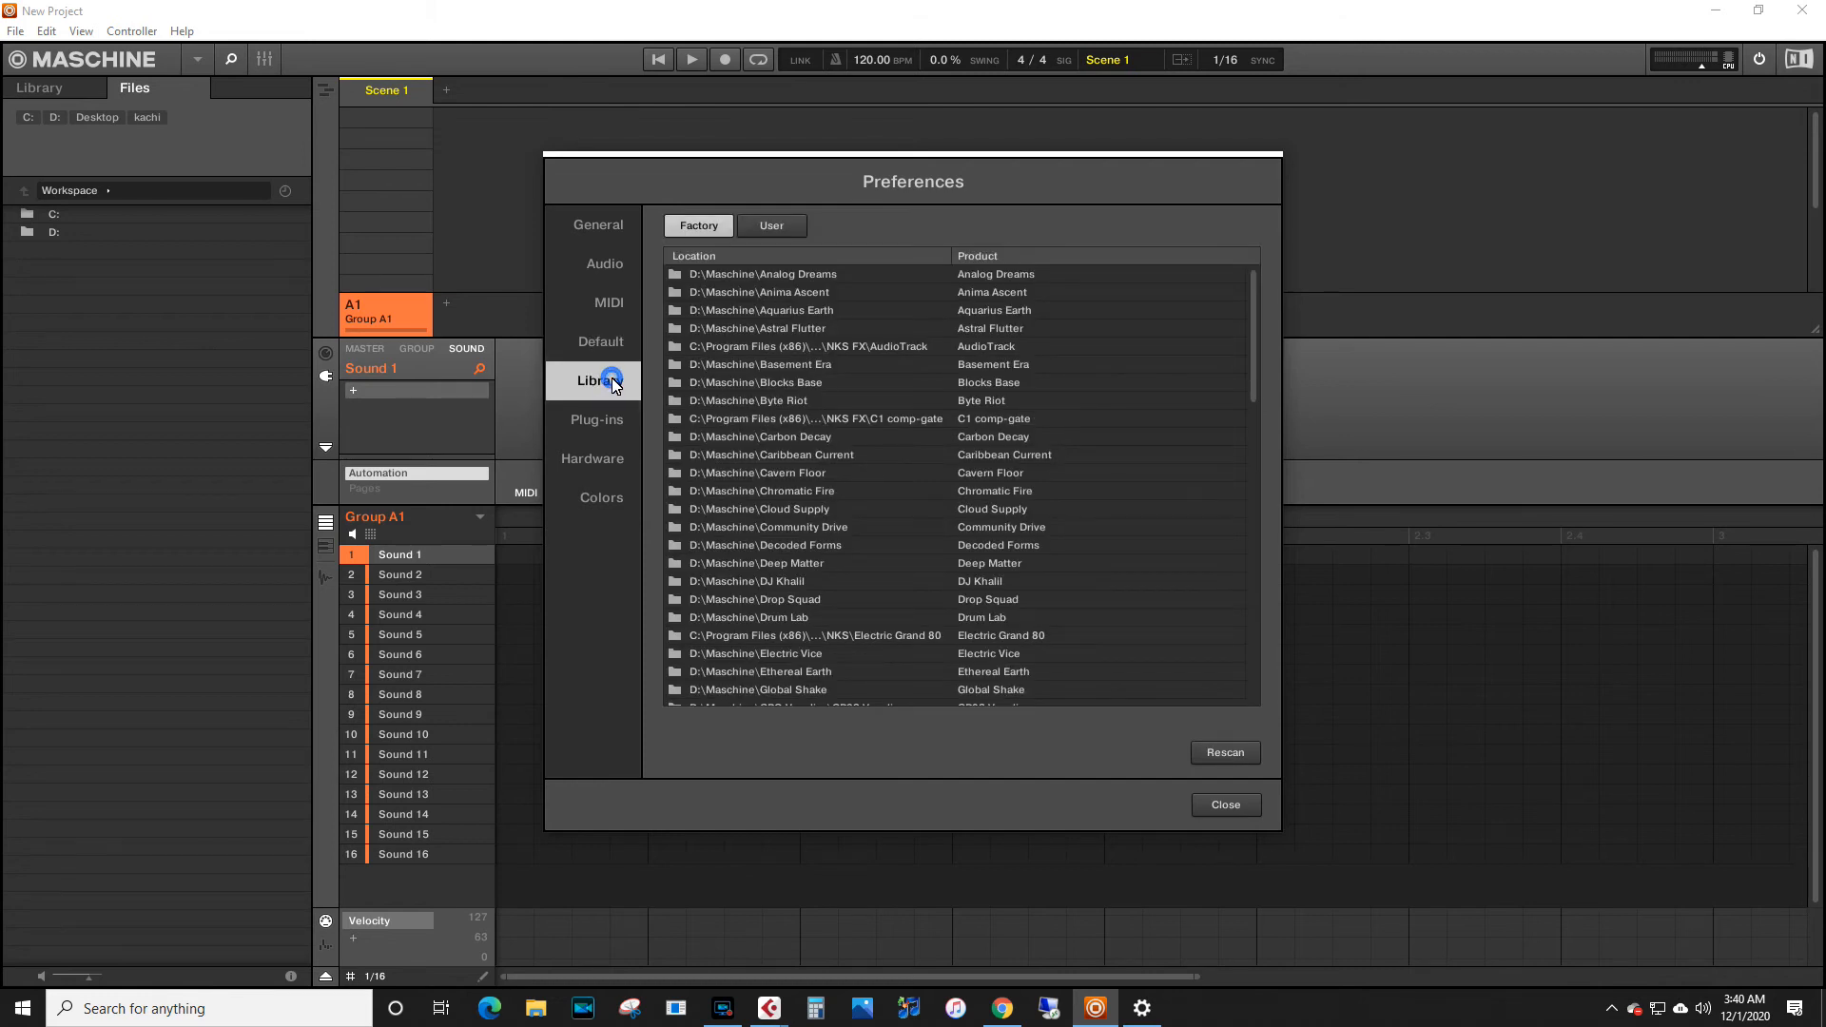
pyautogui.click(601, 428)
pyautogui.click(591, 460)
pyautogui.click(600, 277)
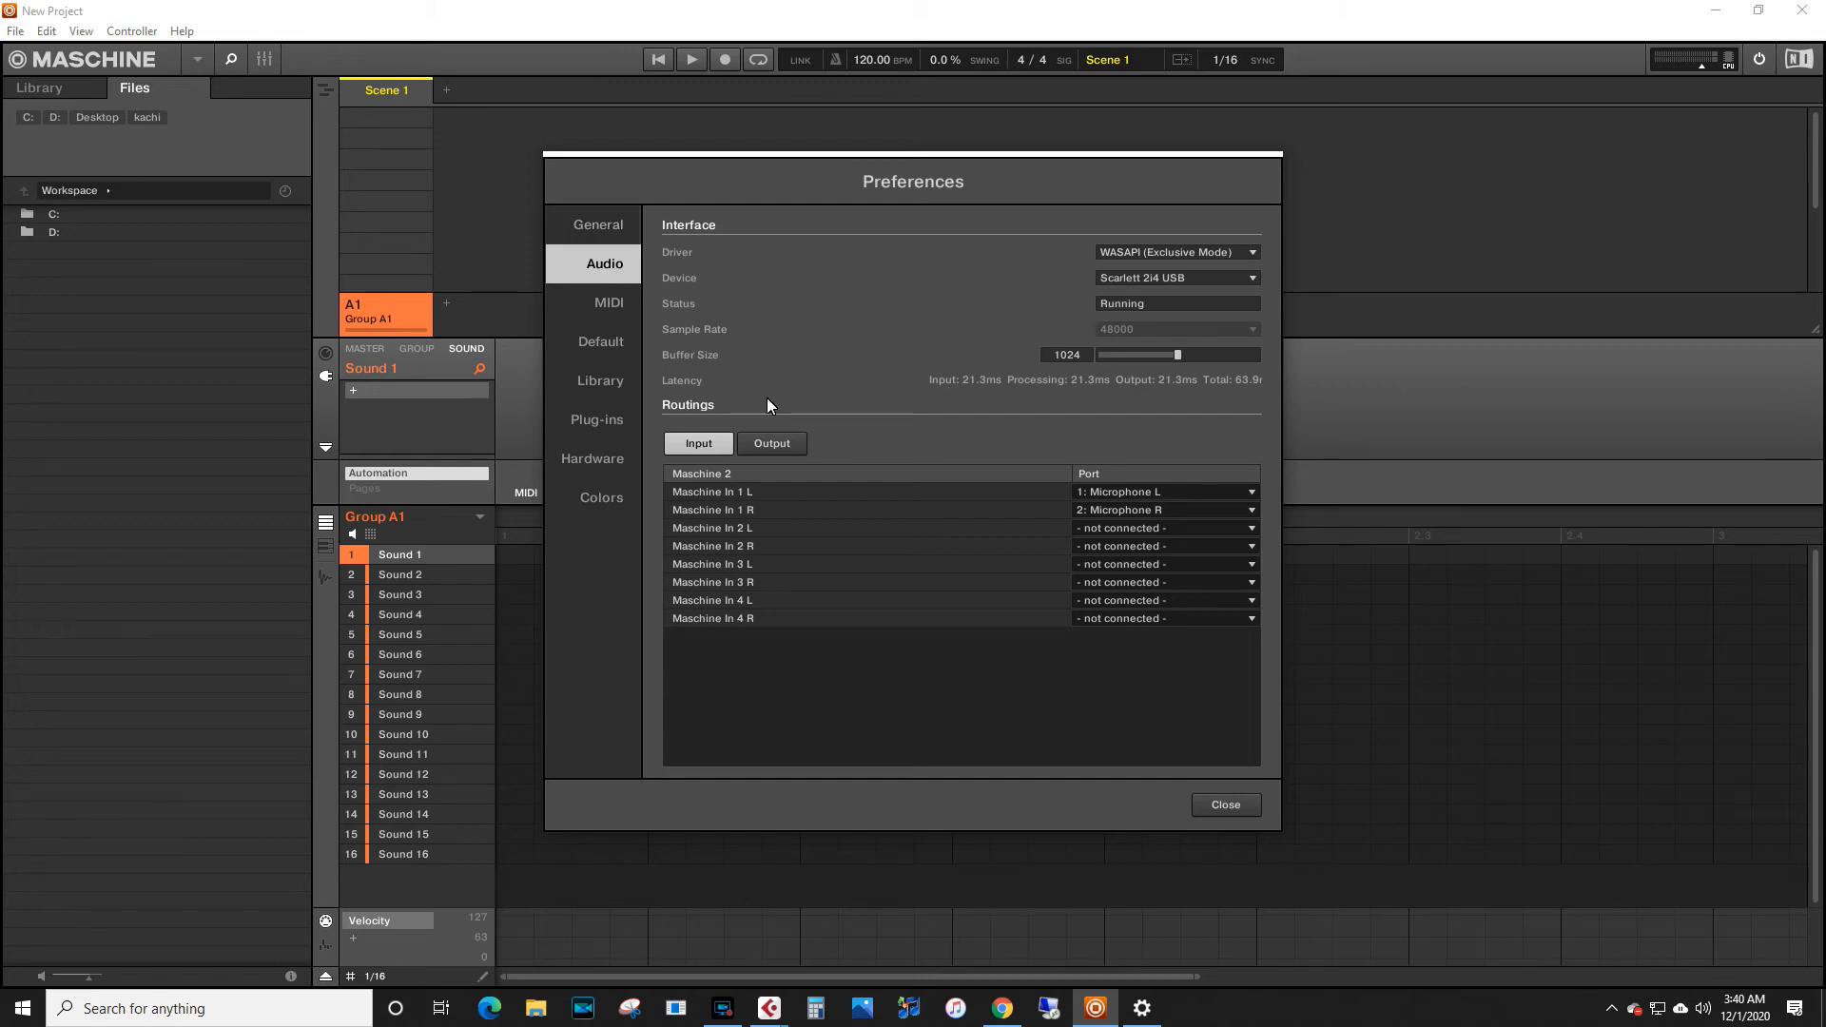
pyautogui.click(772, 444)
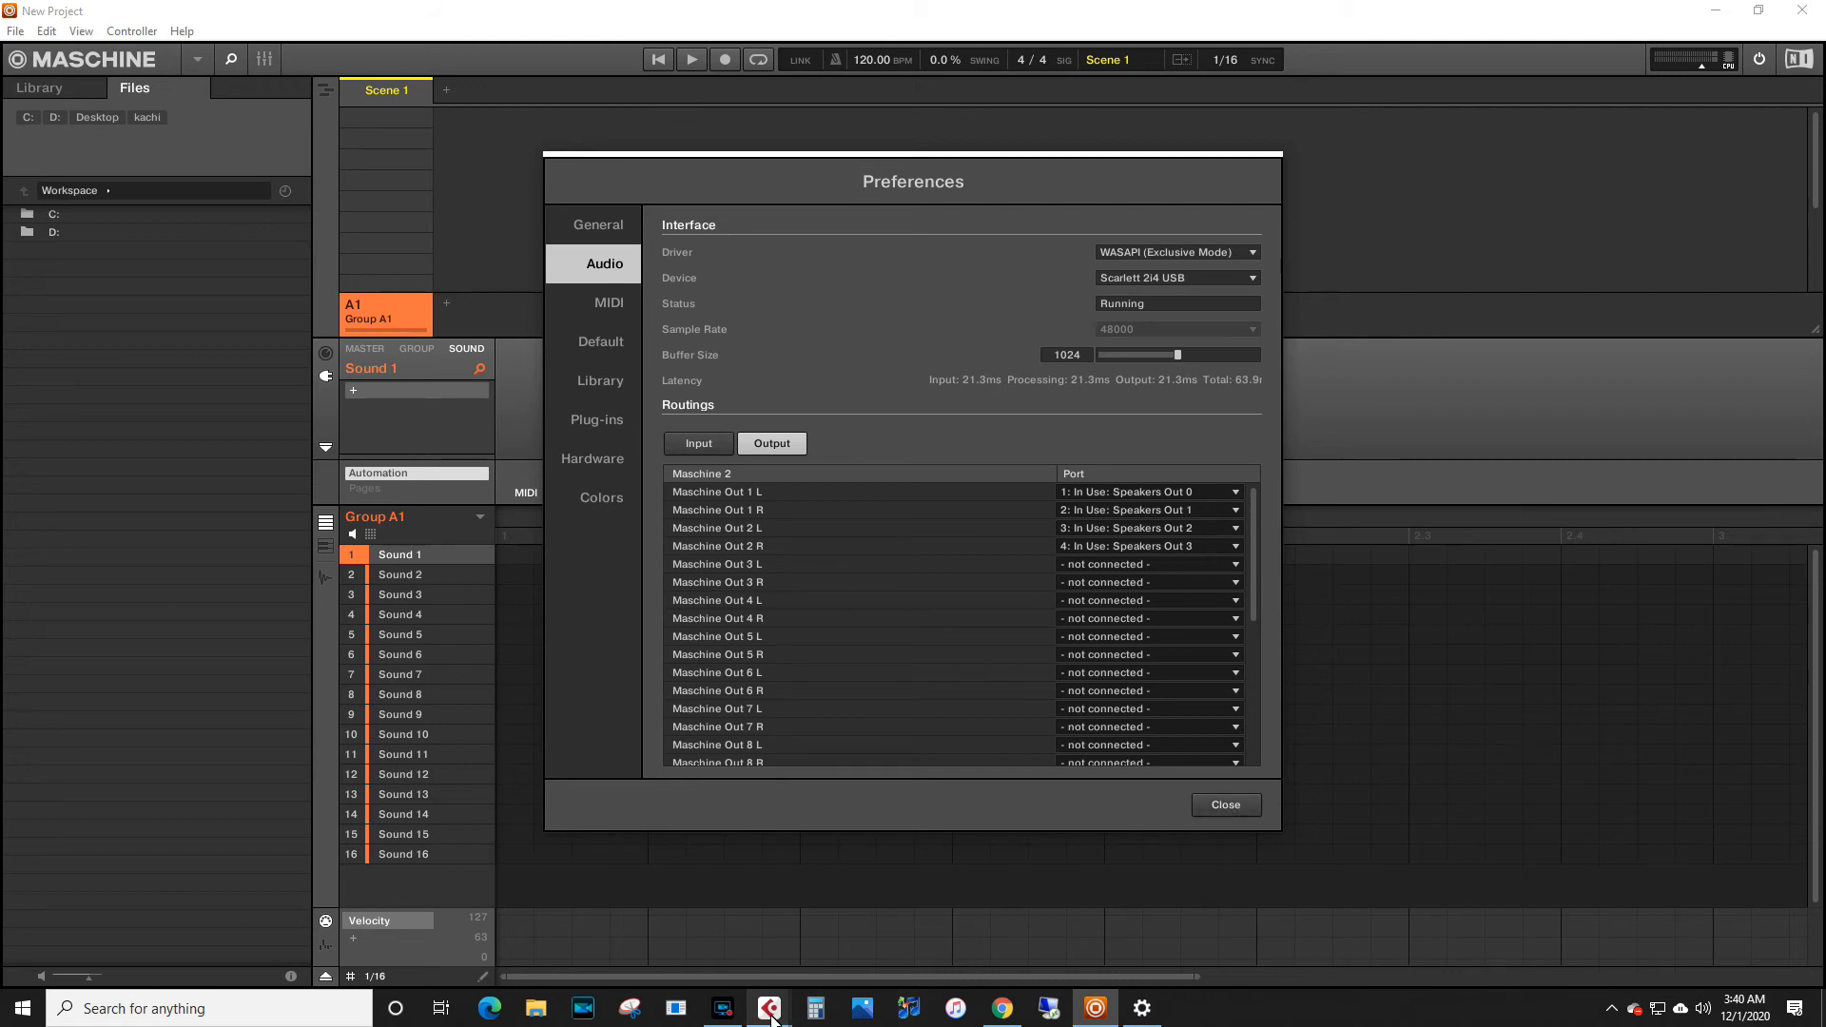
# Switch to Cubase and reopen the Studio Setup on the VST Audio System settings
pyautogui.moveTo(768, 1008)
pyautogui.click(751, 951)
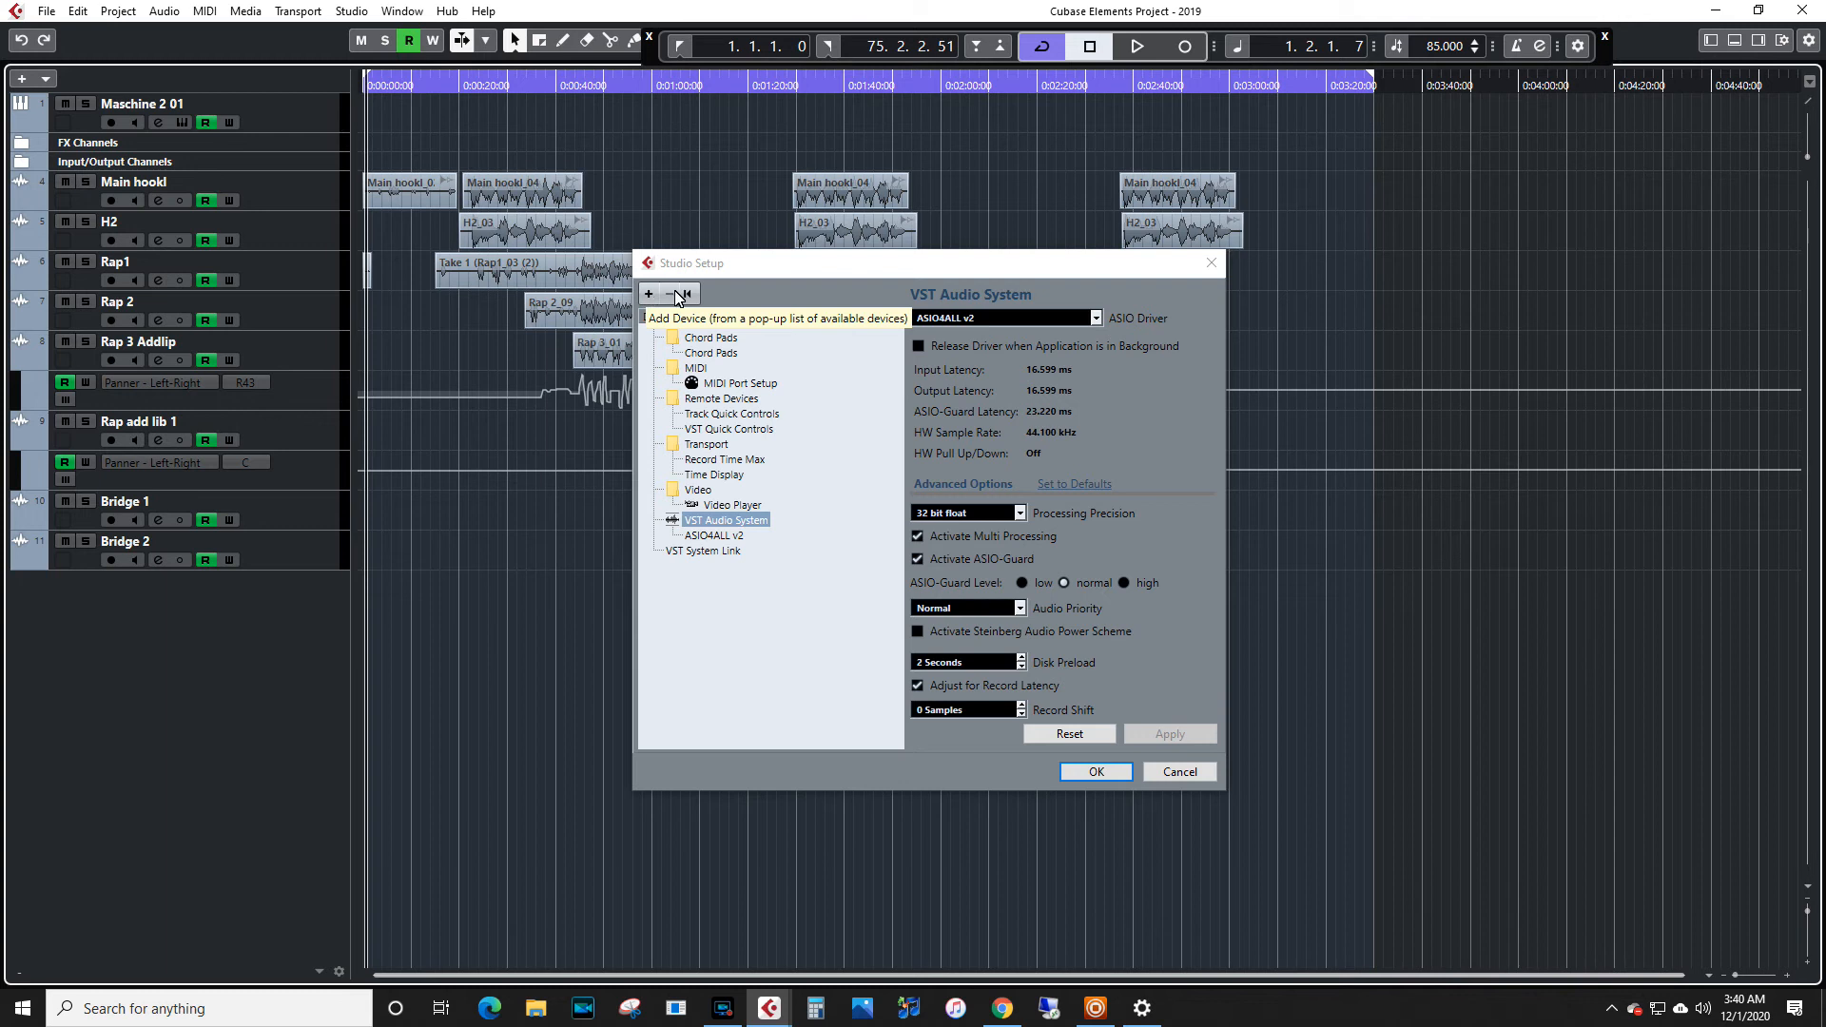
pyautogui.moveTo(915, 273); pyautogui.dragTo(832, 273)
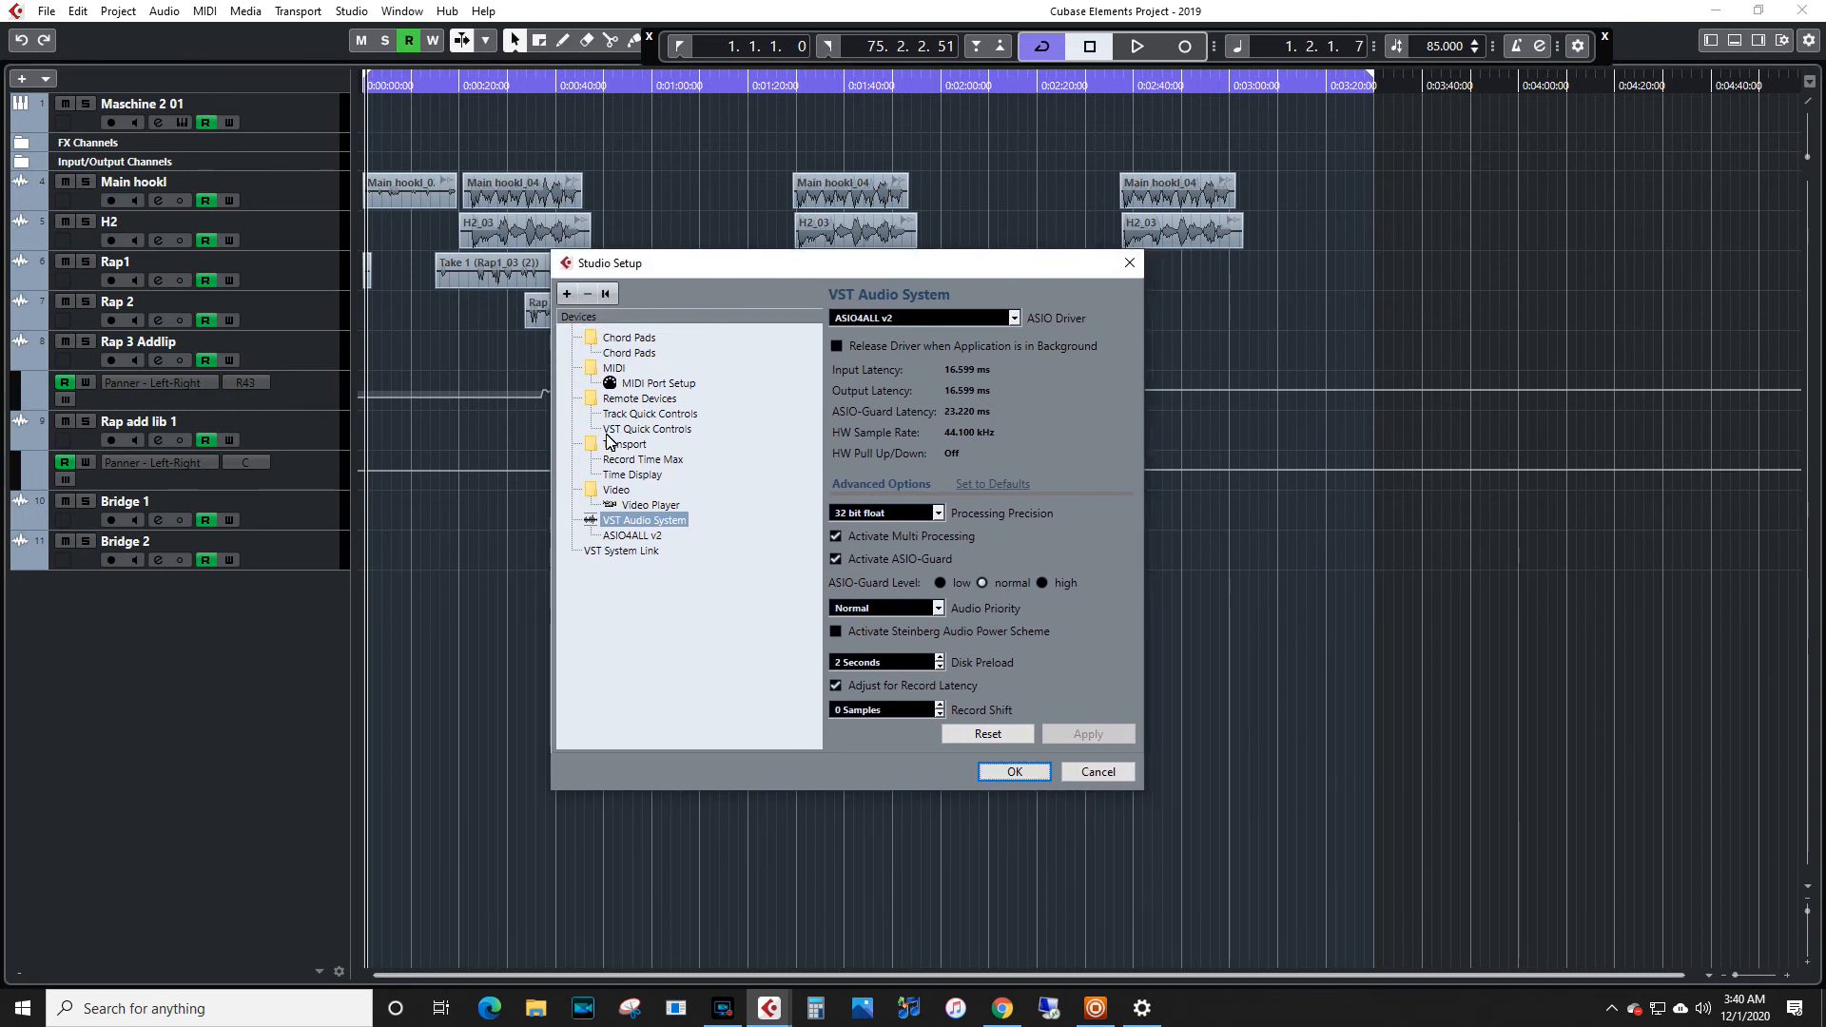
pyautogui.click(1098, 771)
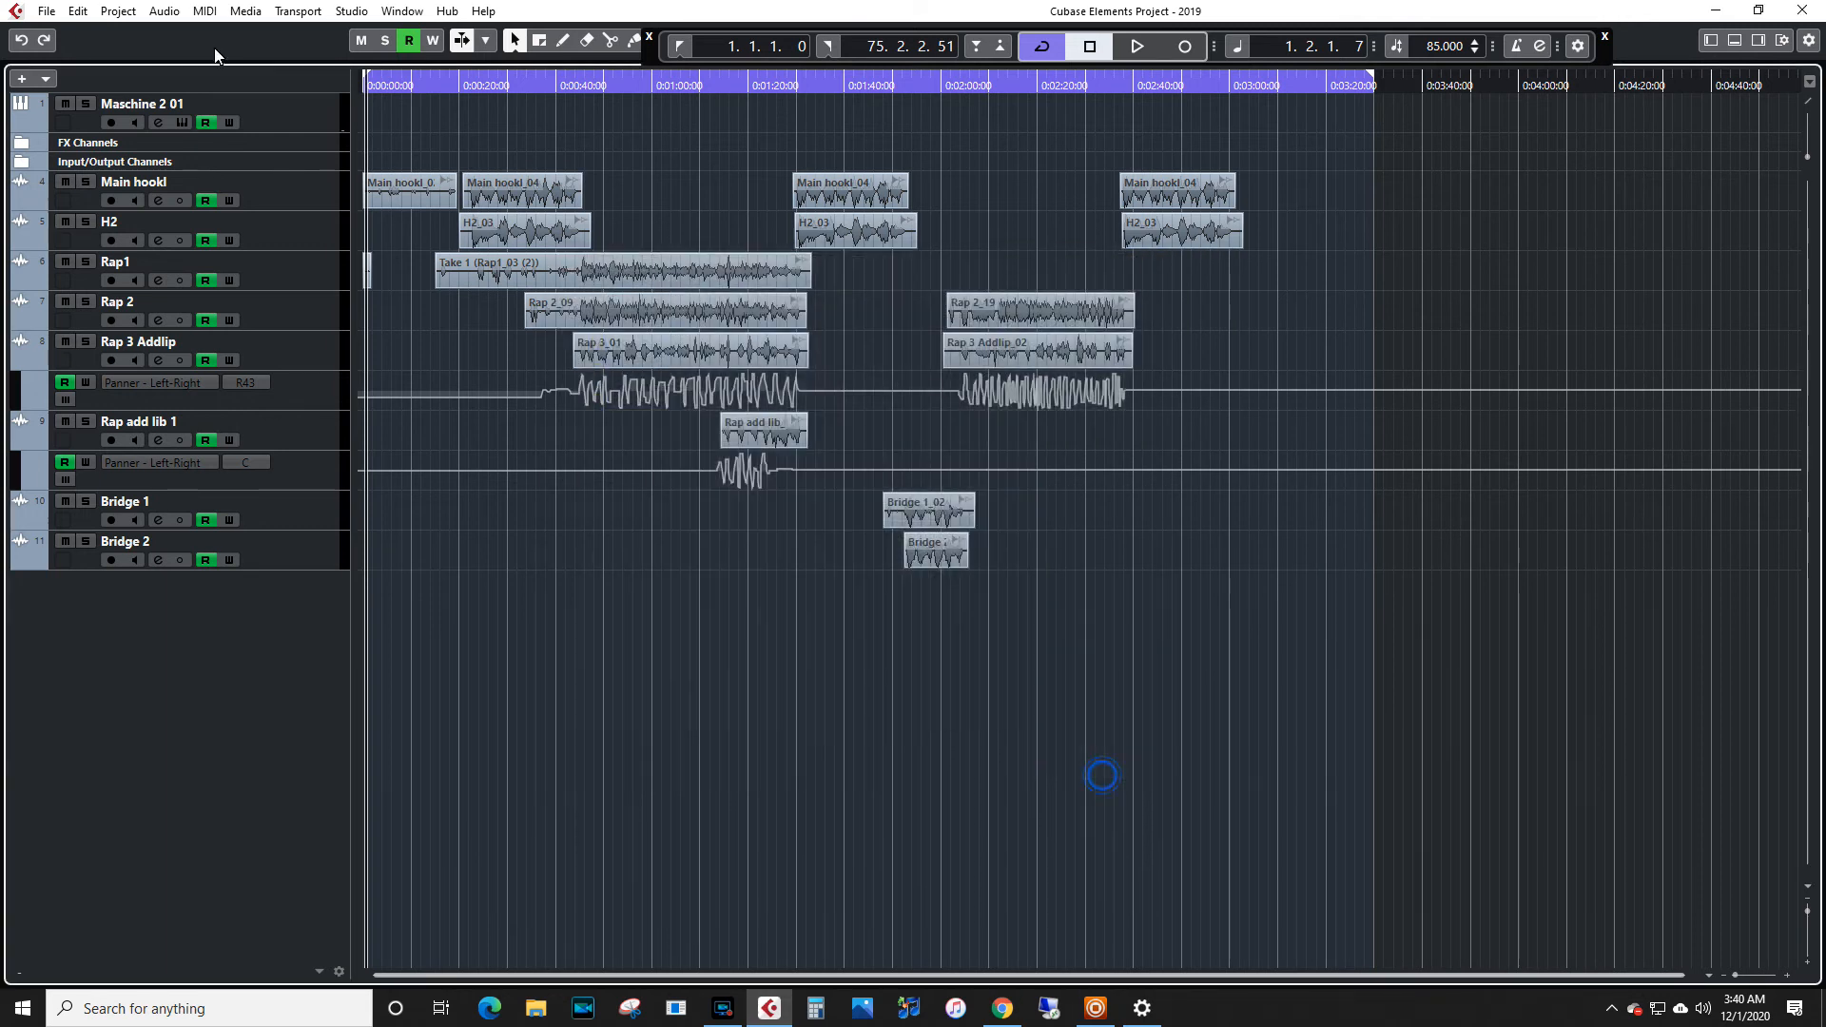
pyautogui.click(366, 14)
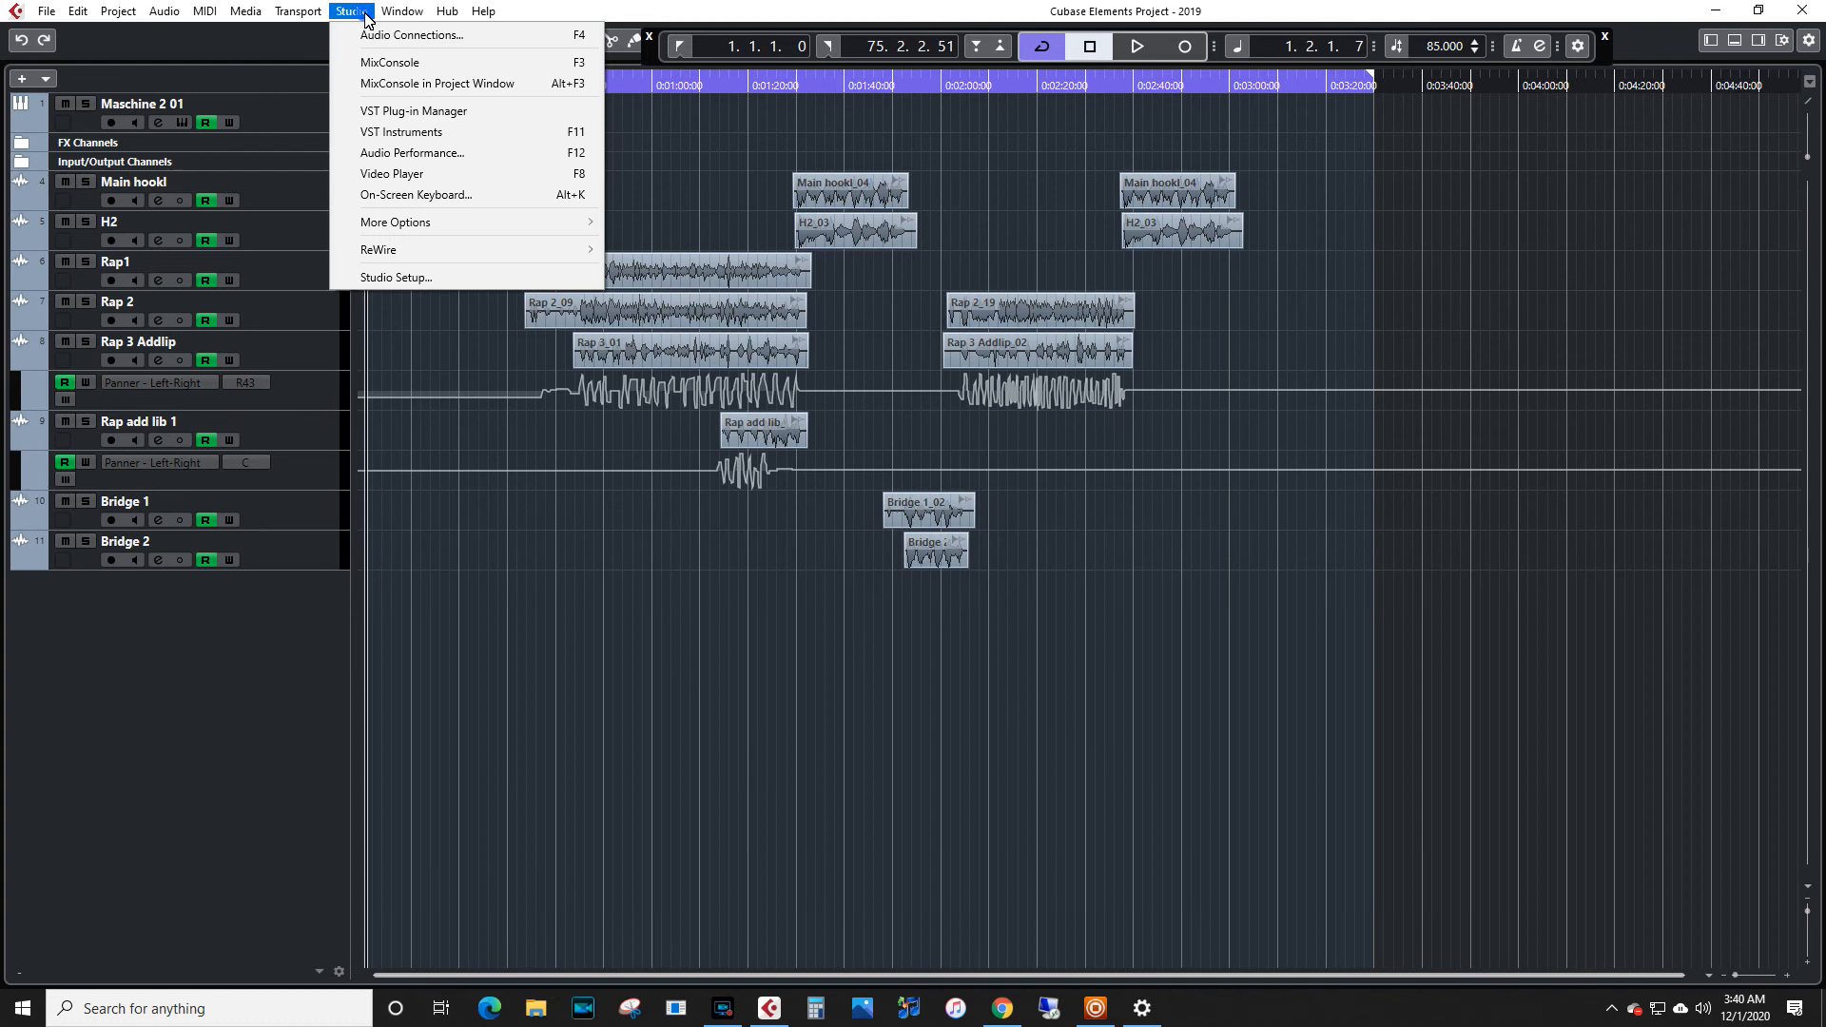
pyautogui.click(423, 276)
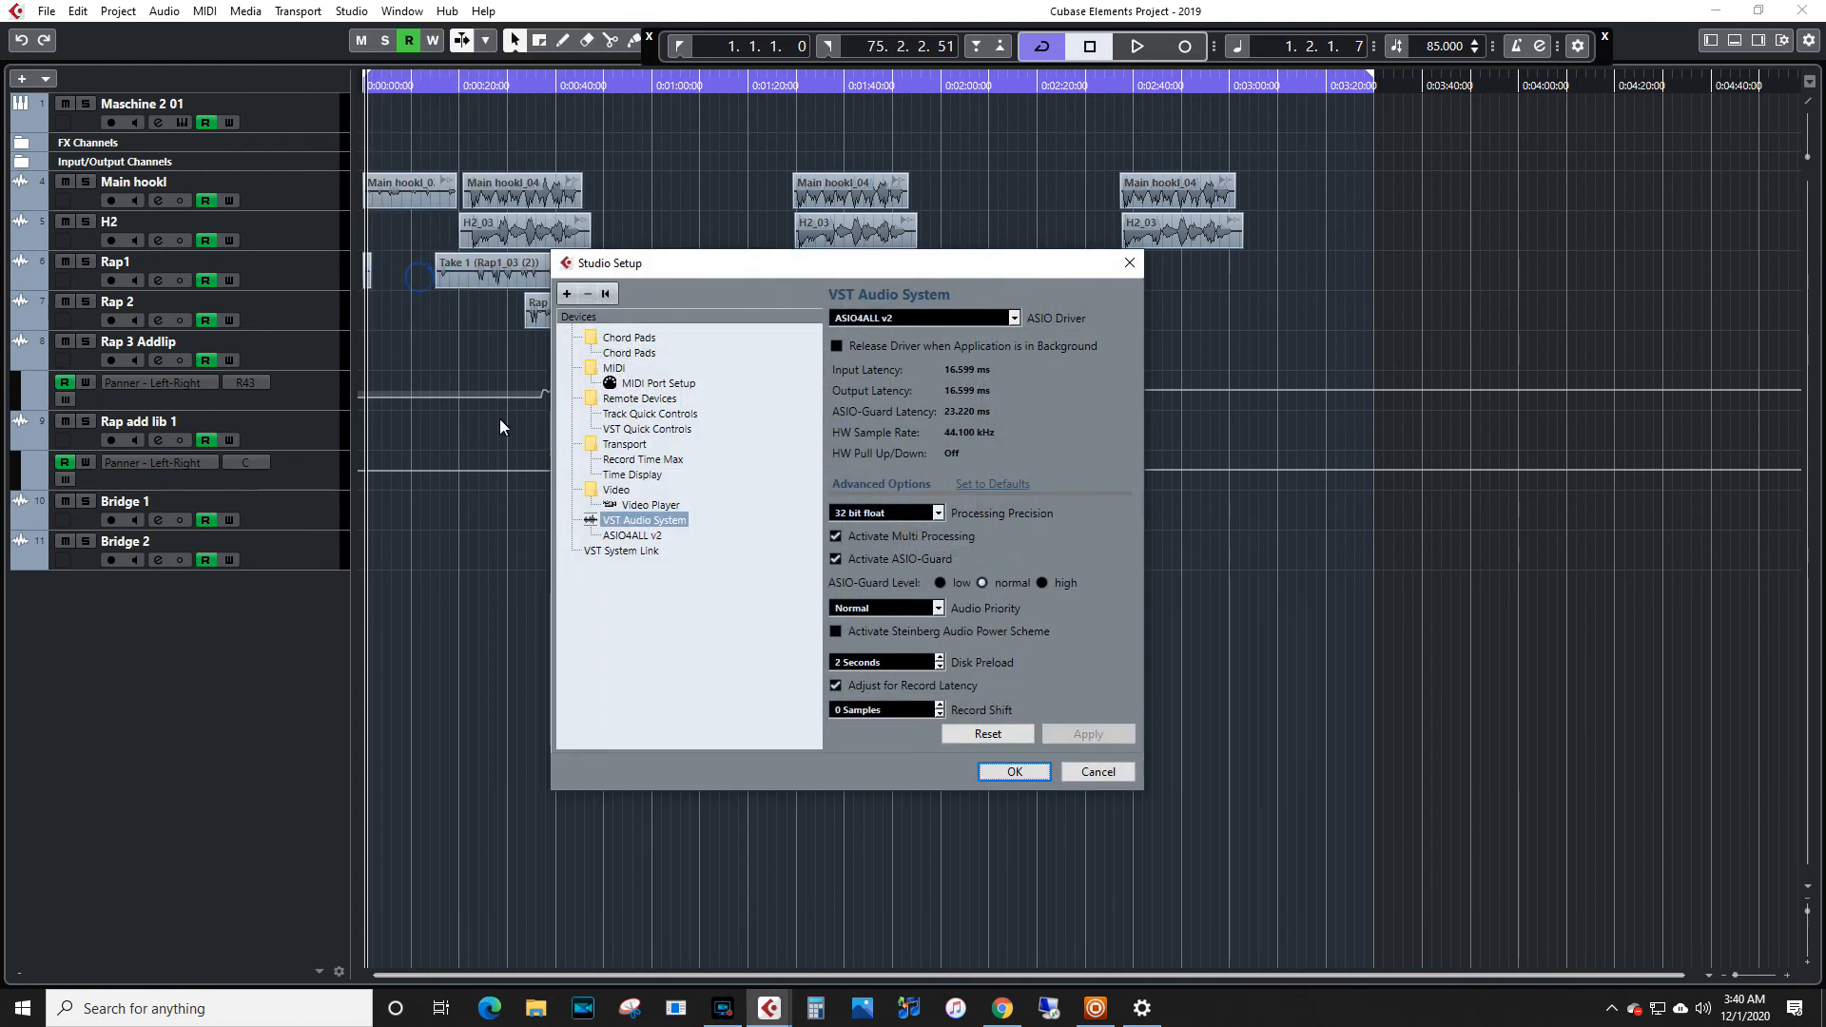
# Try to switch the ASIO driver of the VST Audio System to ASIO2WASAPI
pyautogui.click(1014, 323)
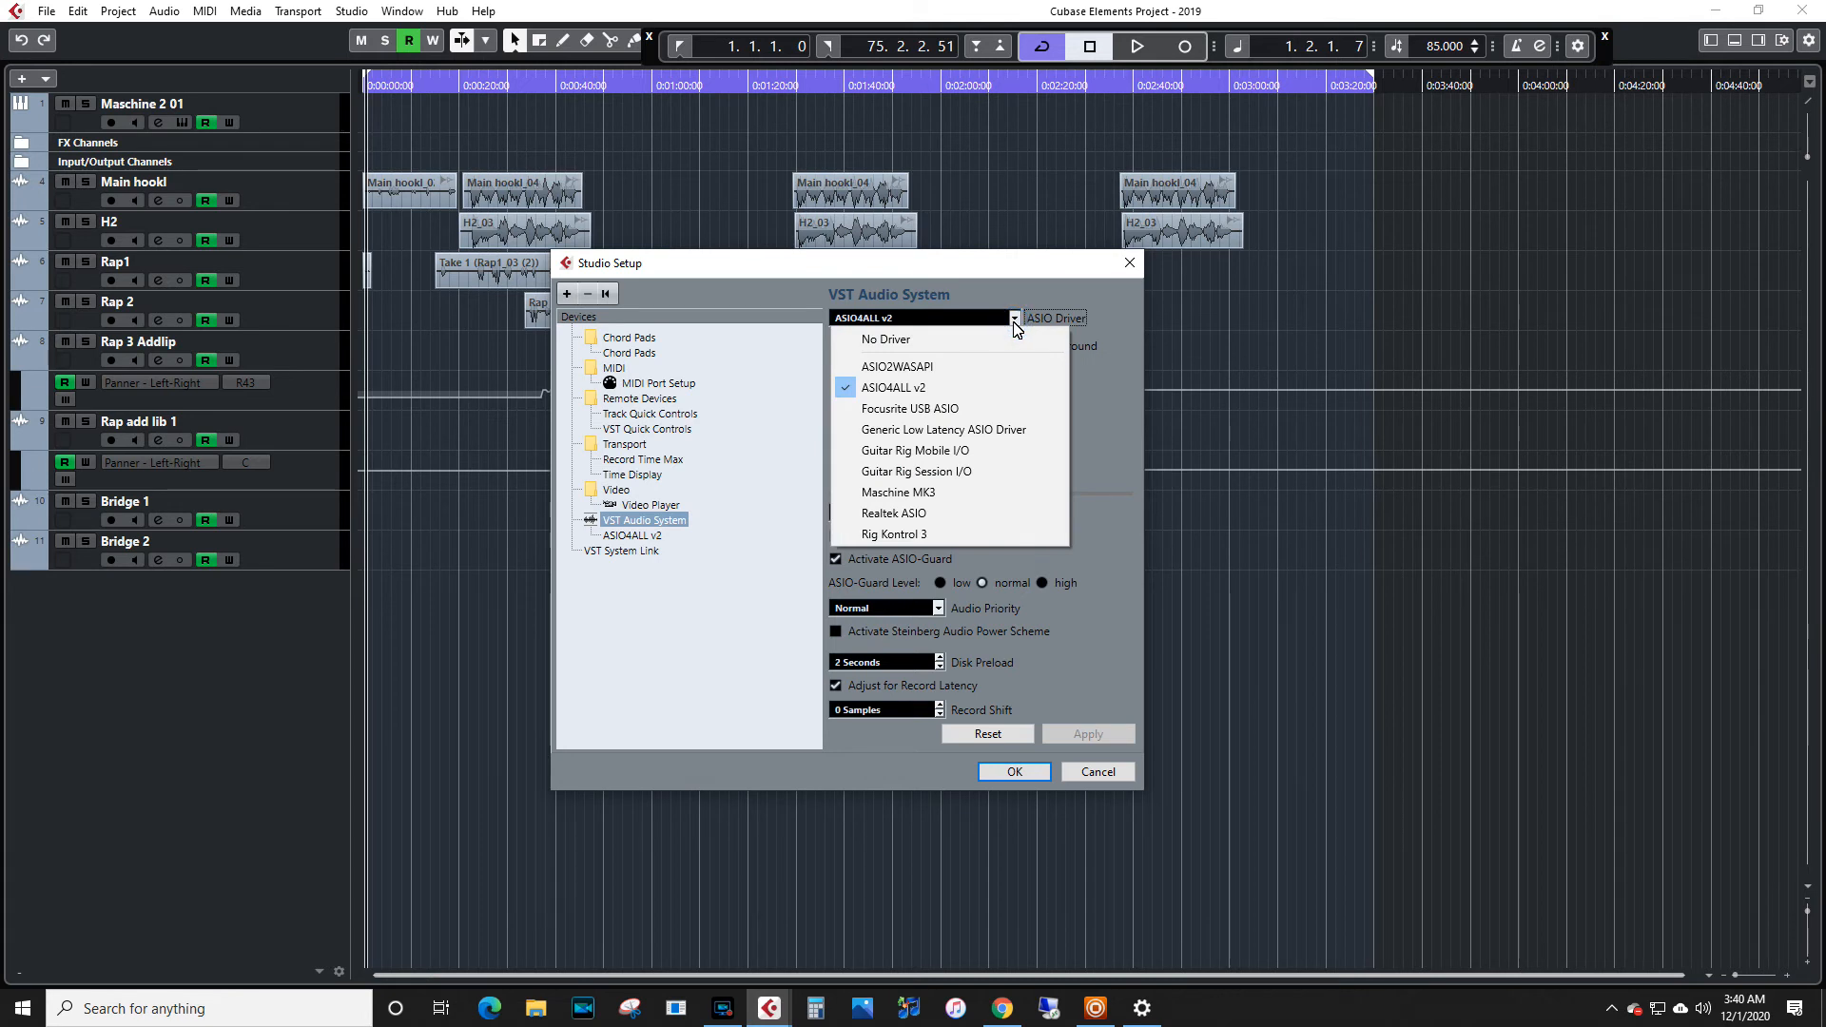
pyautogui.click(909, 368)
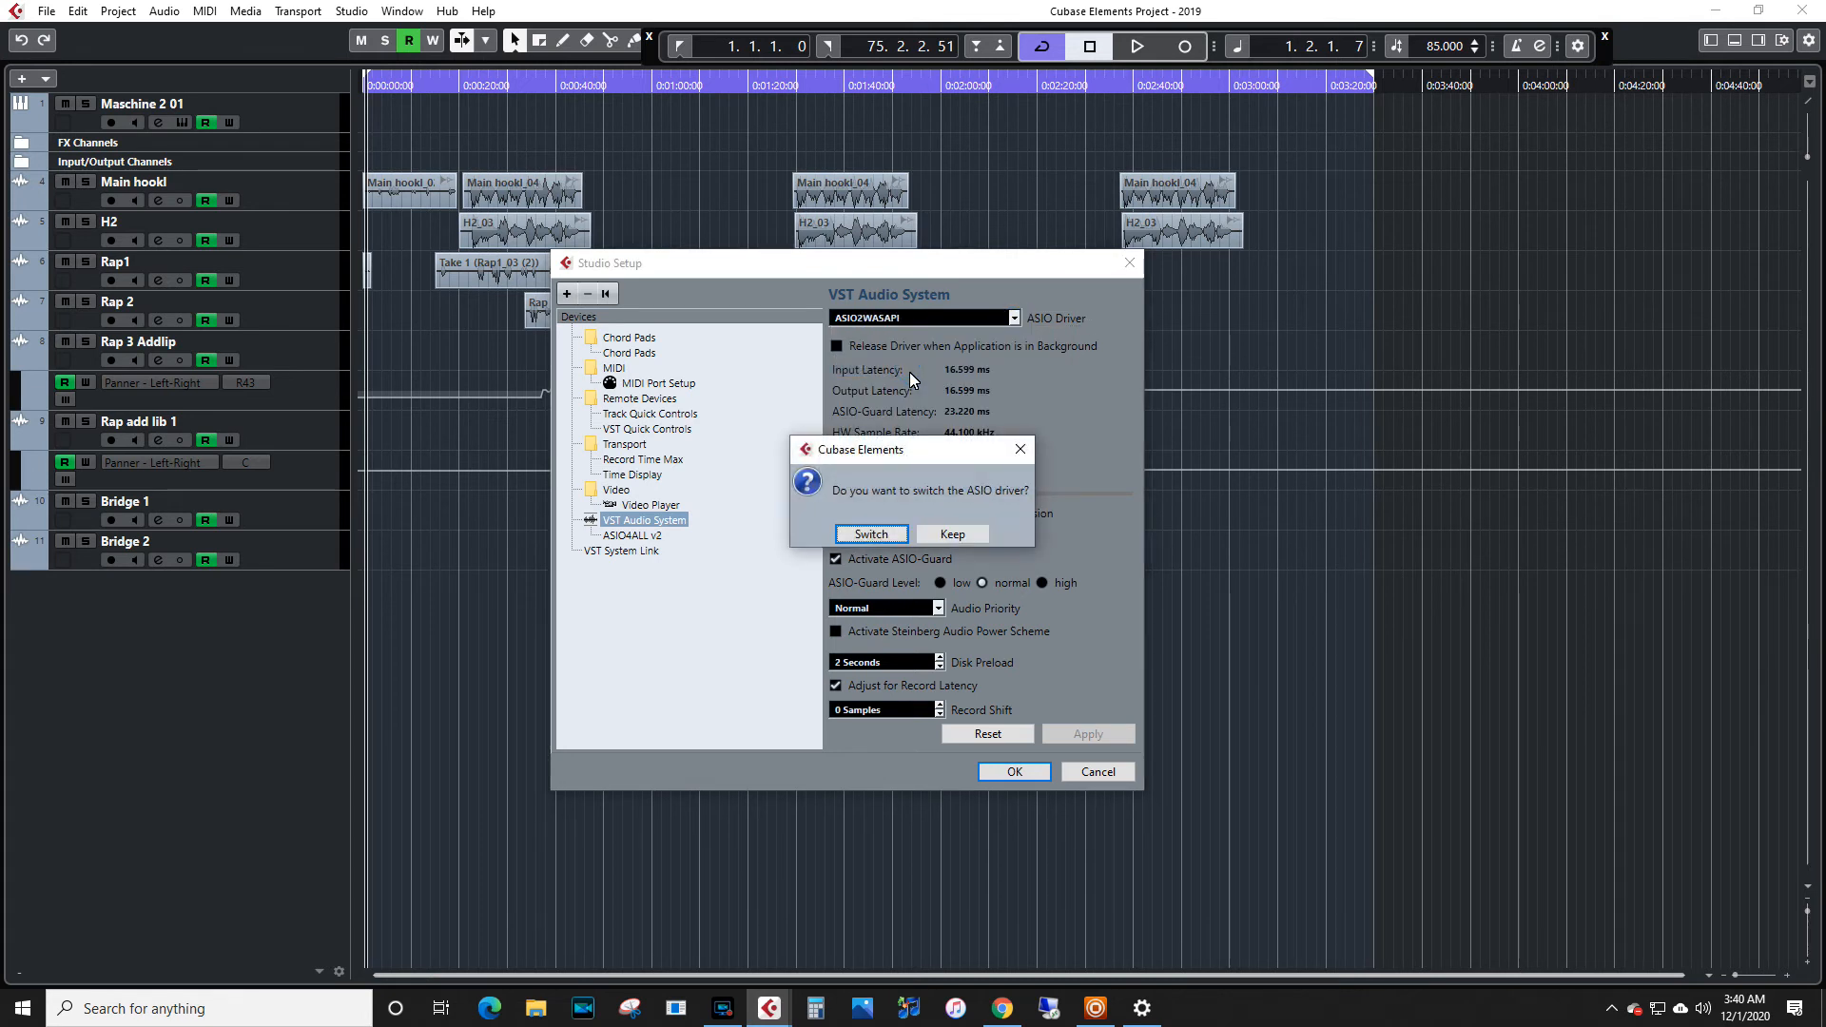
pyautogui.click(864, 537)
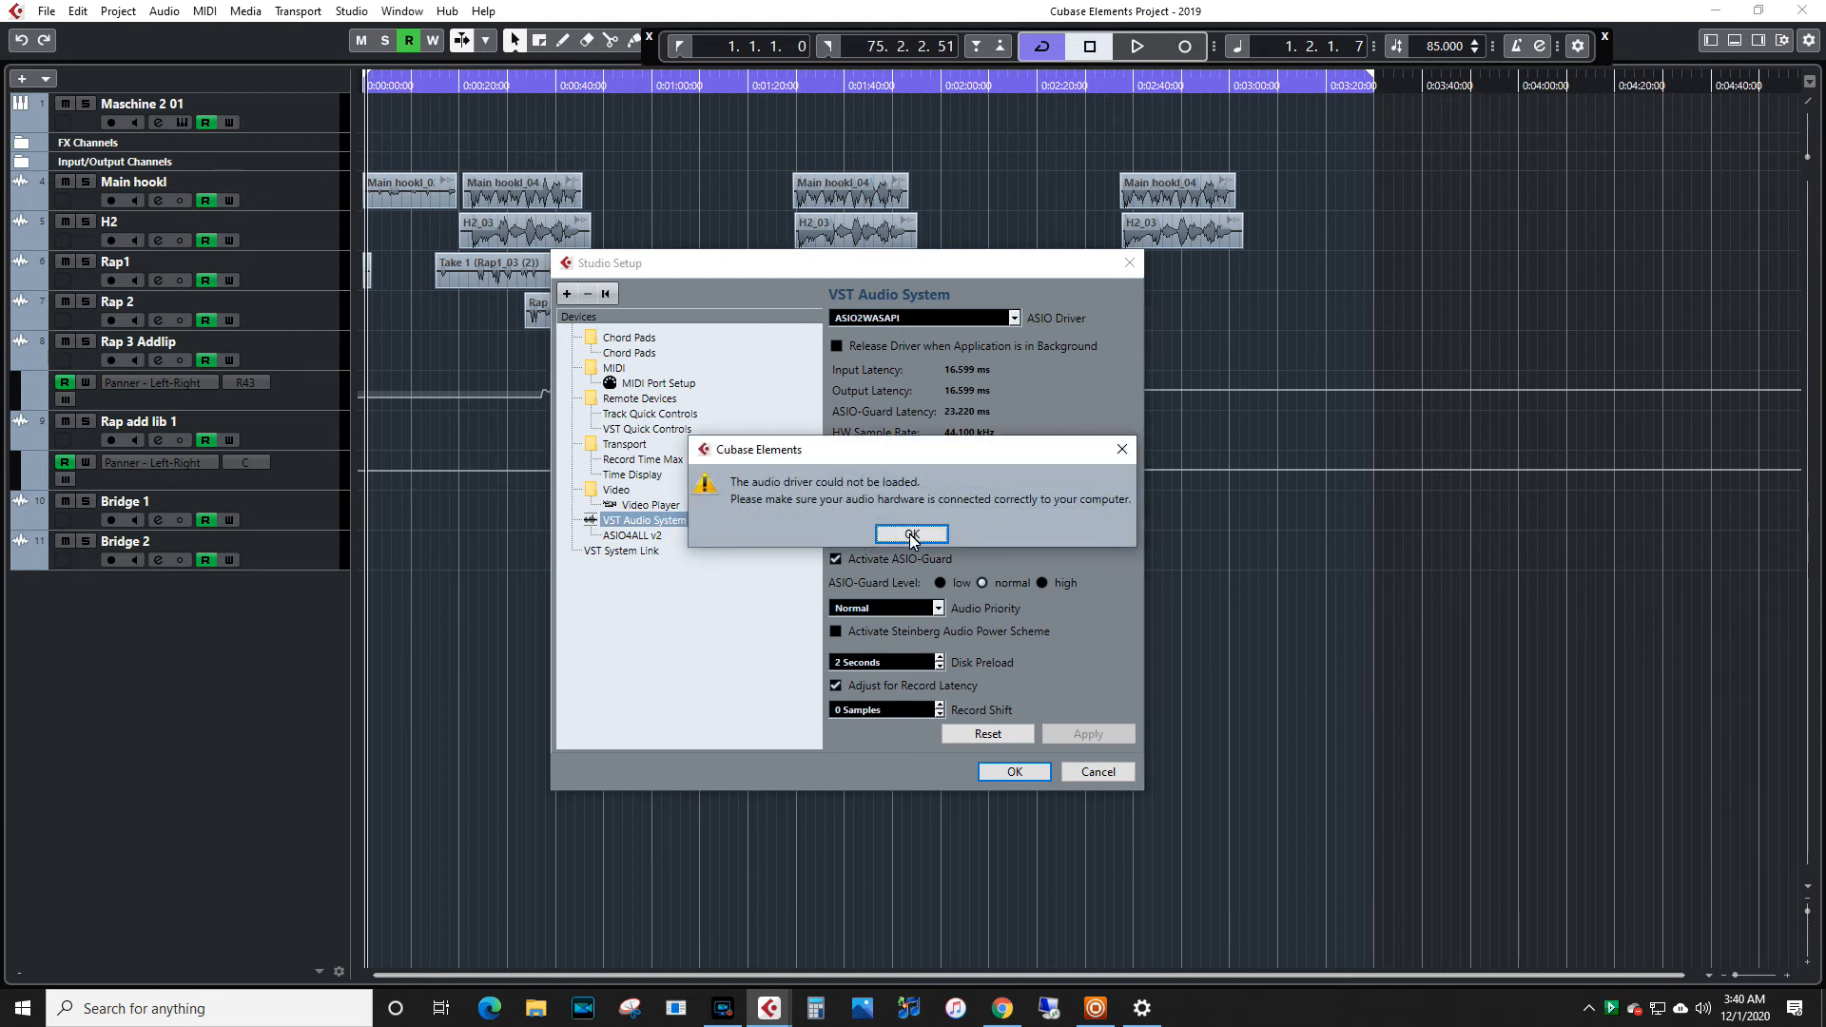
pyautogui.click(911, 533)
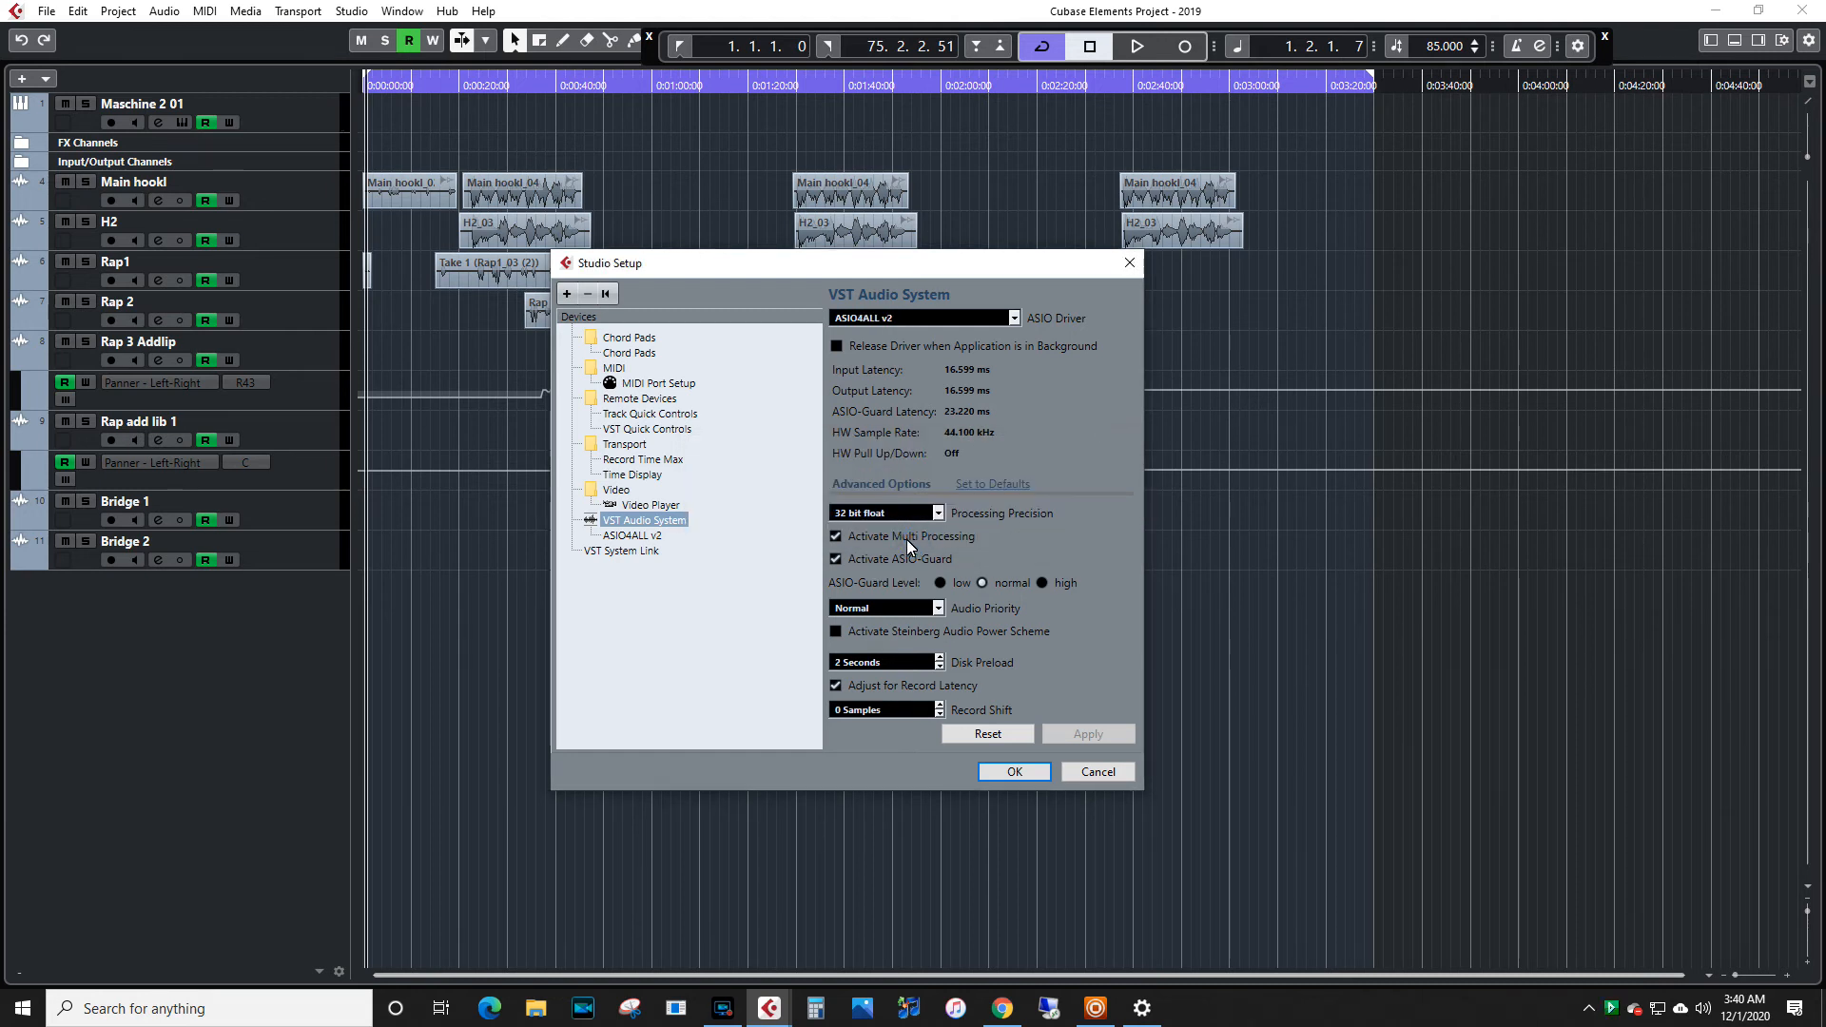
# Select ASIO4ALL v2 as the ASIO driver, agree to the driver switch and close the Studio Setup
pyautogui.click(1014, 319)
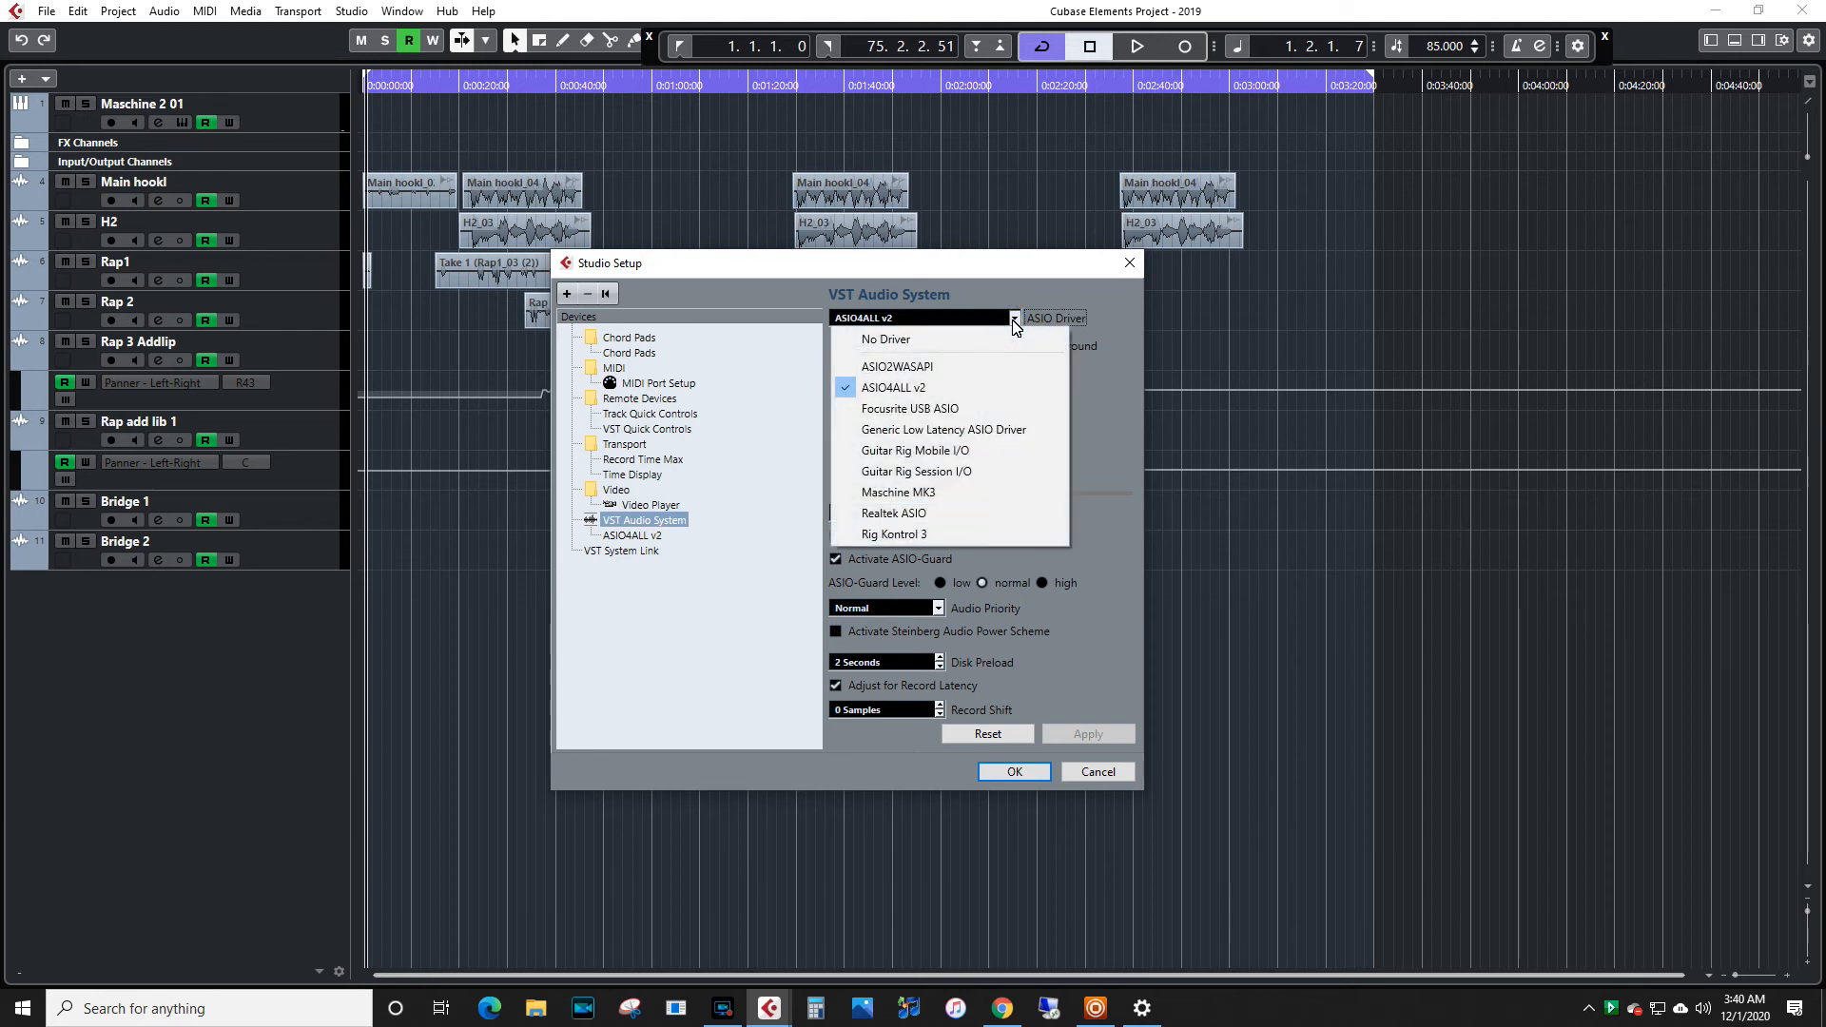
pyautogui.click(916, 389)
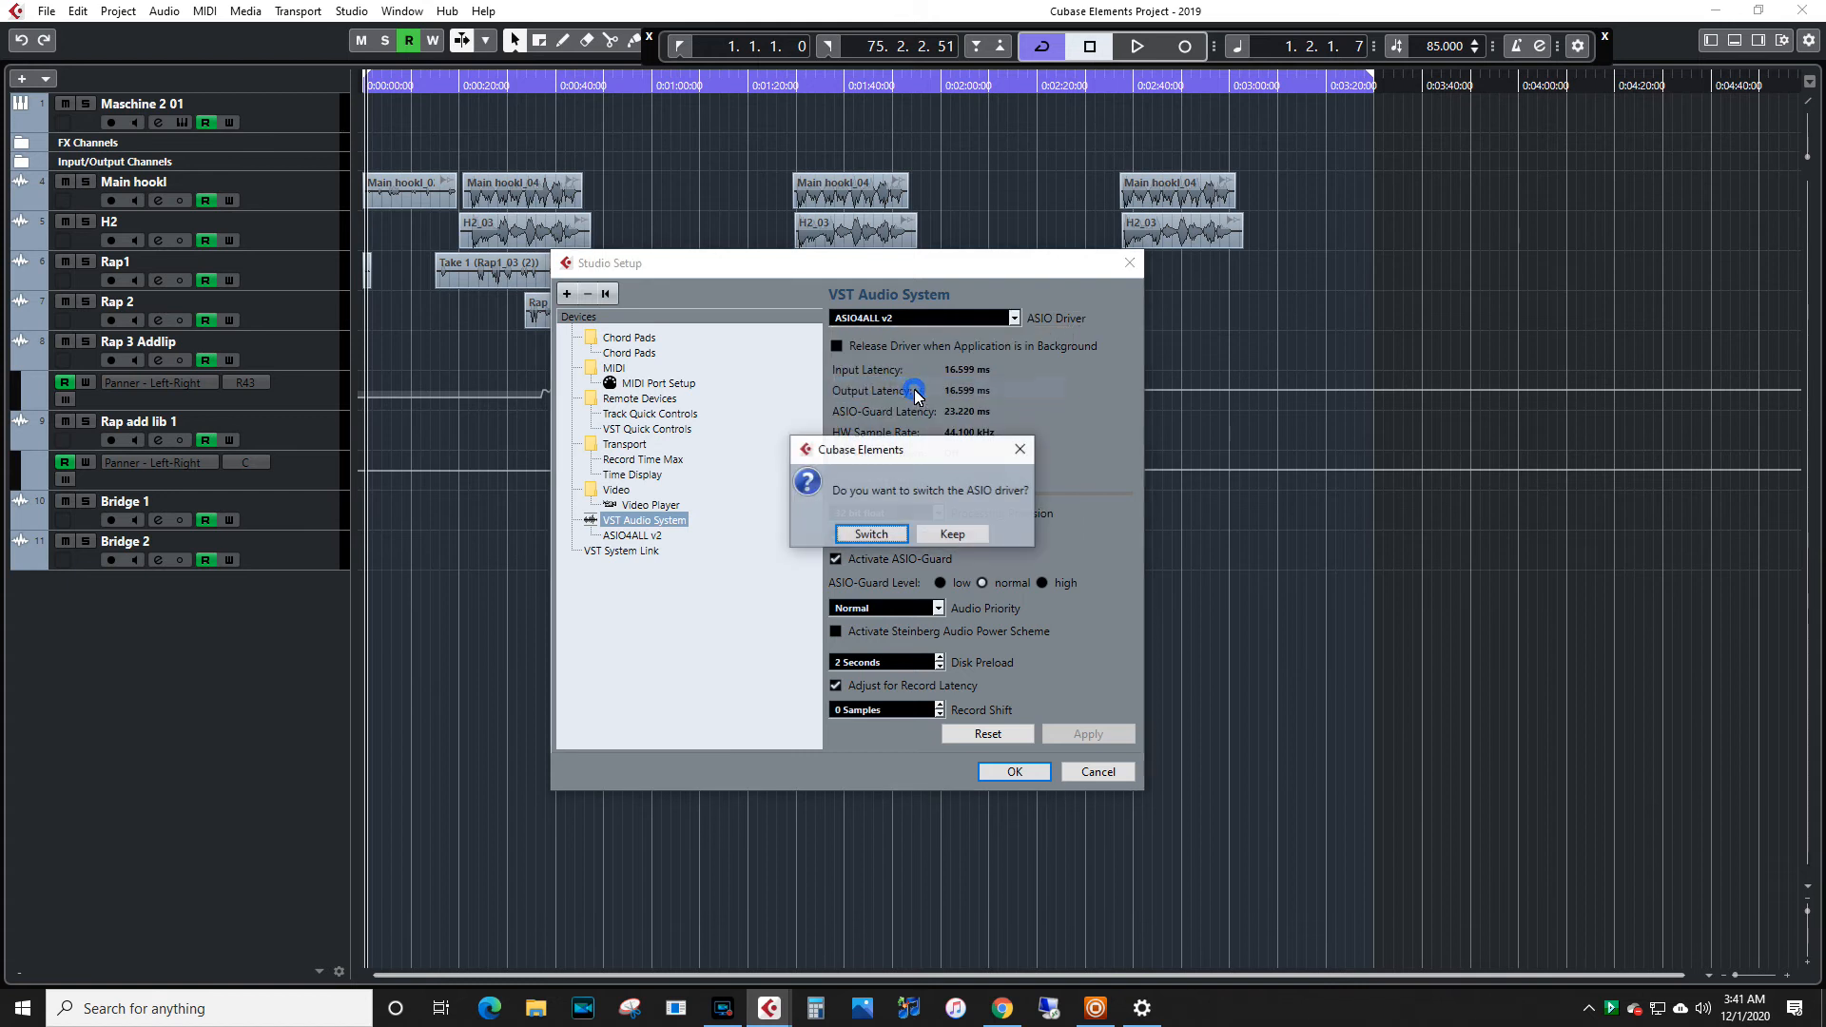
pyautogui.click(878, 534)
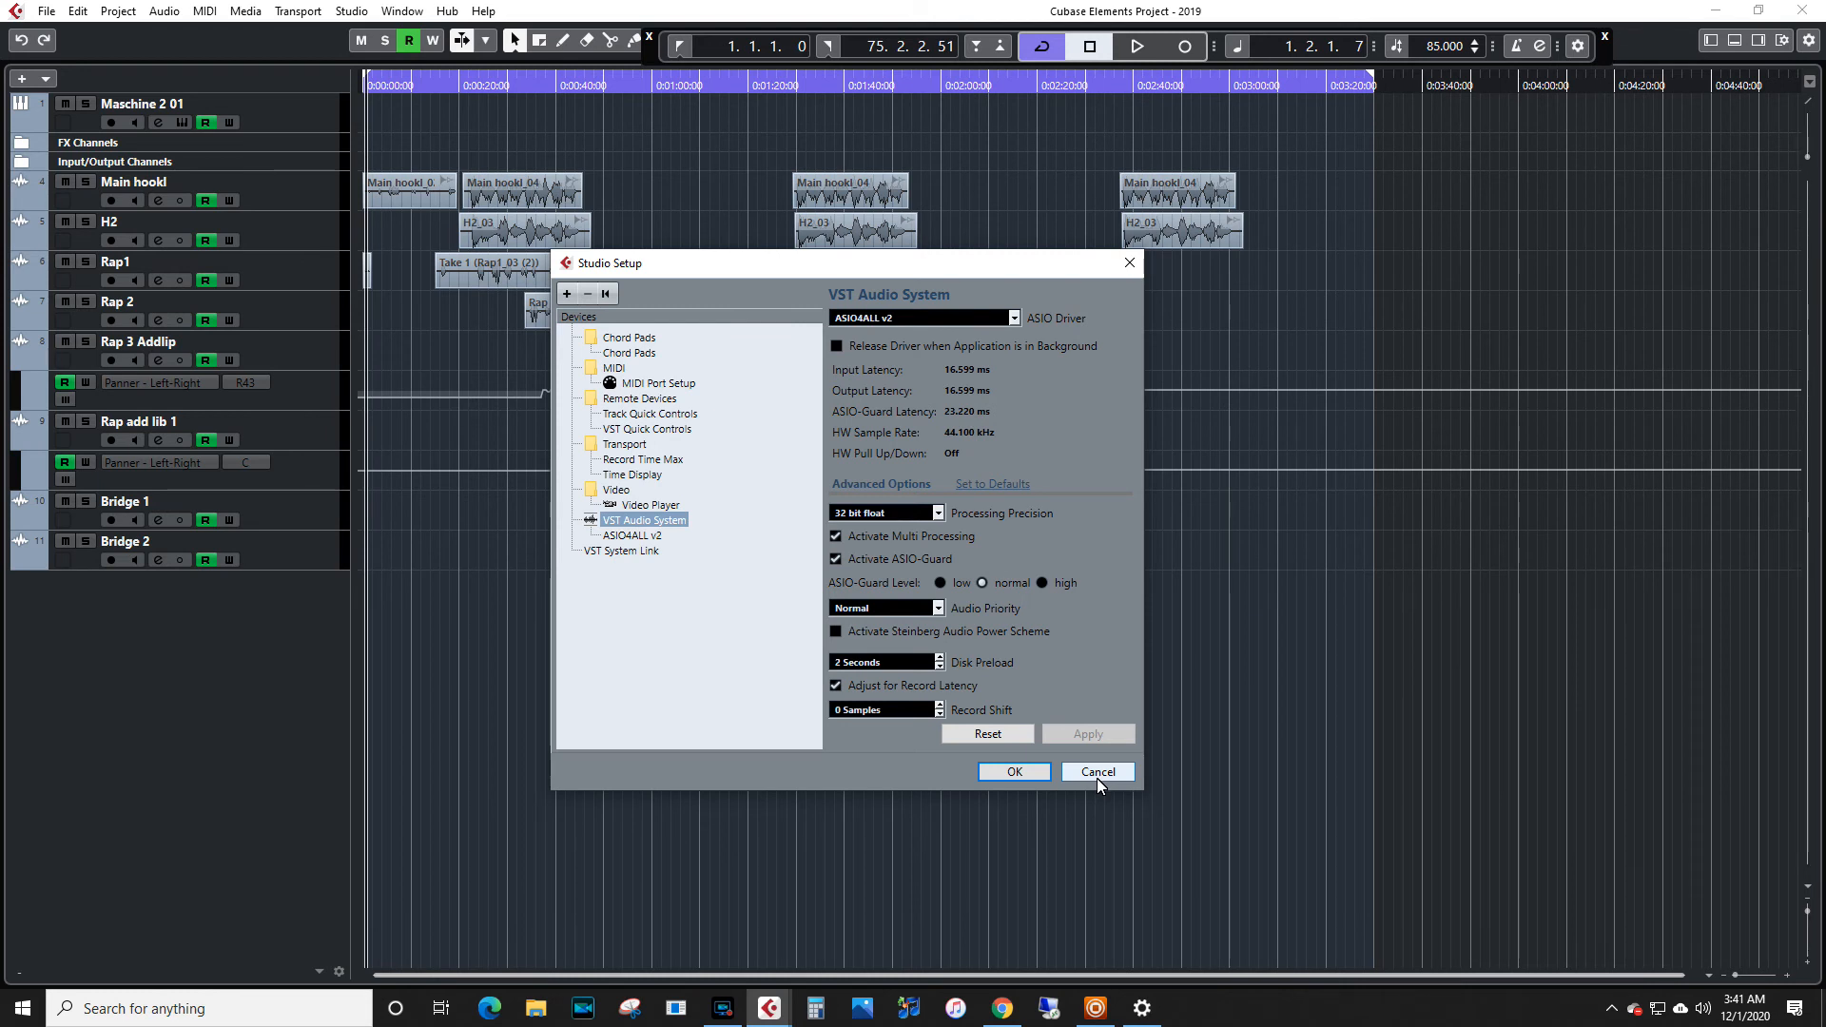
pyautogui.click(1099, 774)
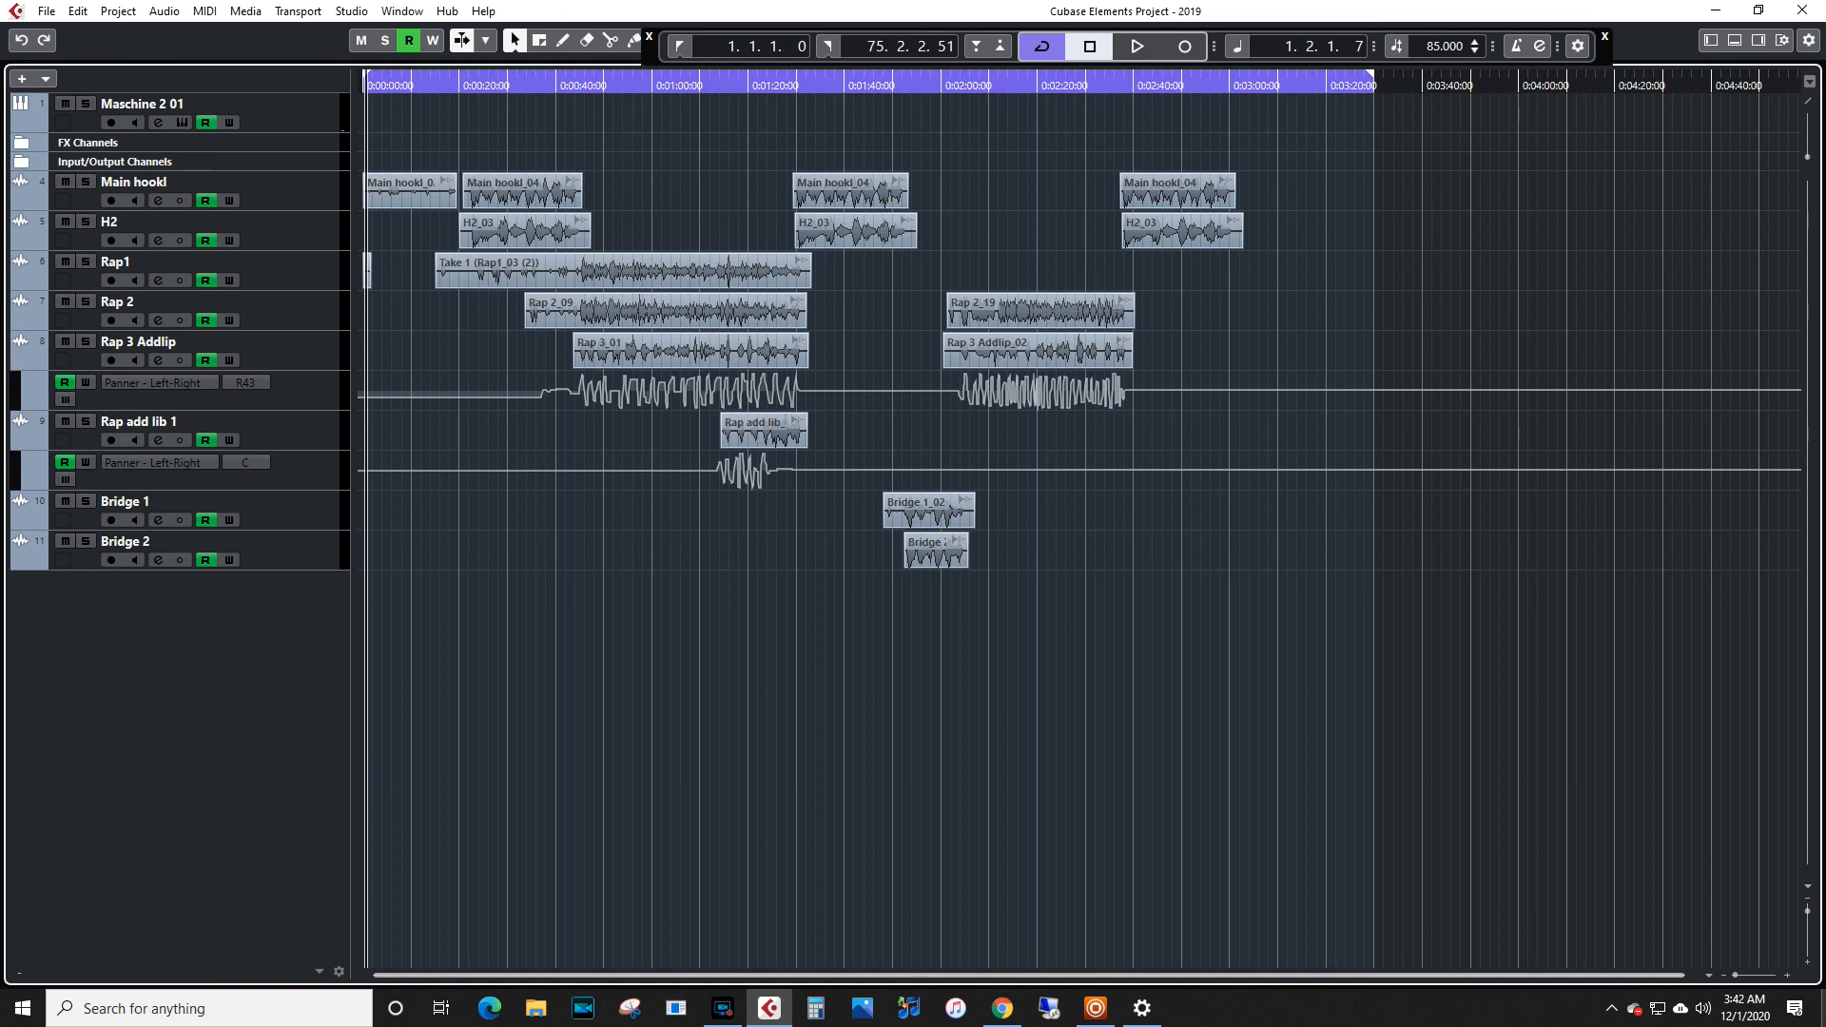
# Reopen Cubase's Studio Setup and review the input and output ports of the ASIO4ALL v2 driver
pyautogui.click(769, 1014)
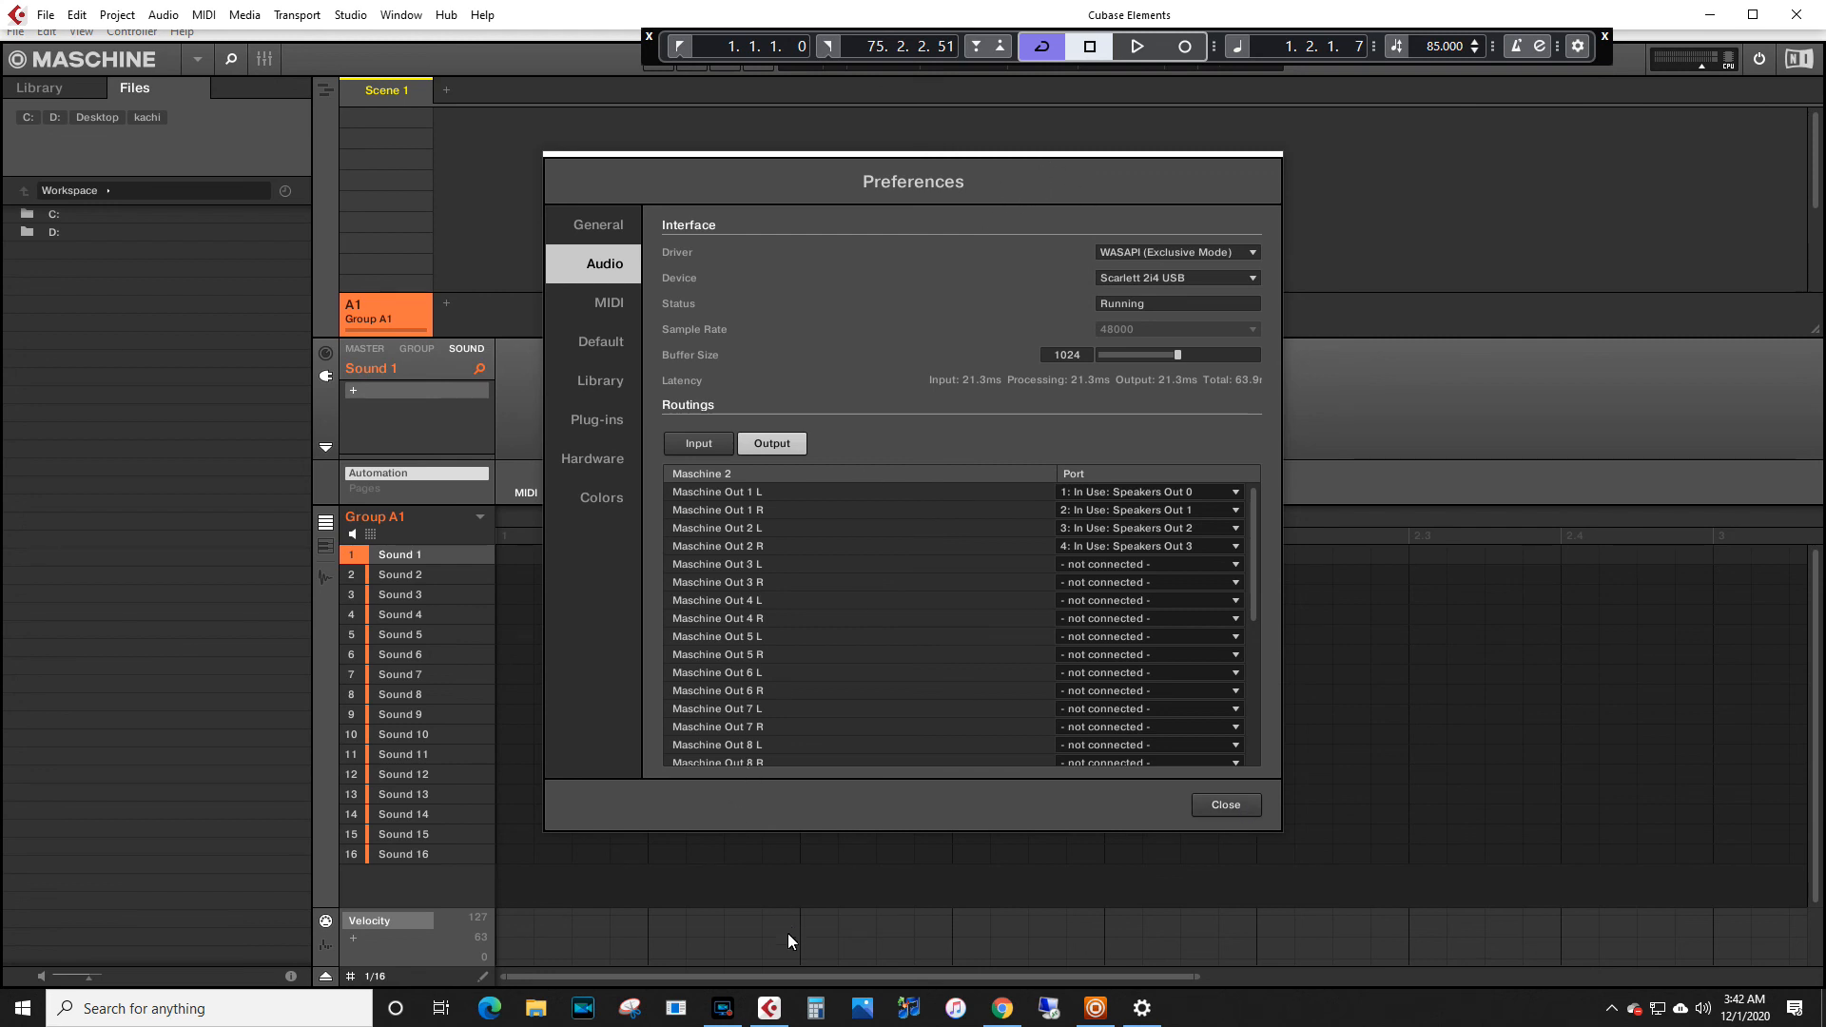
pyautogui.click(768, 1007)
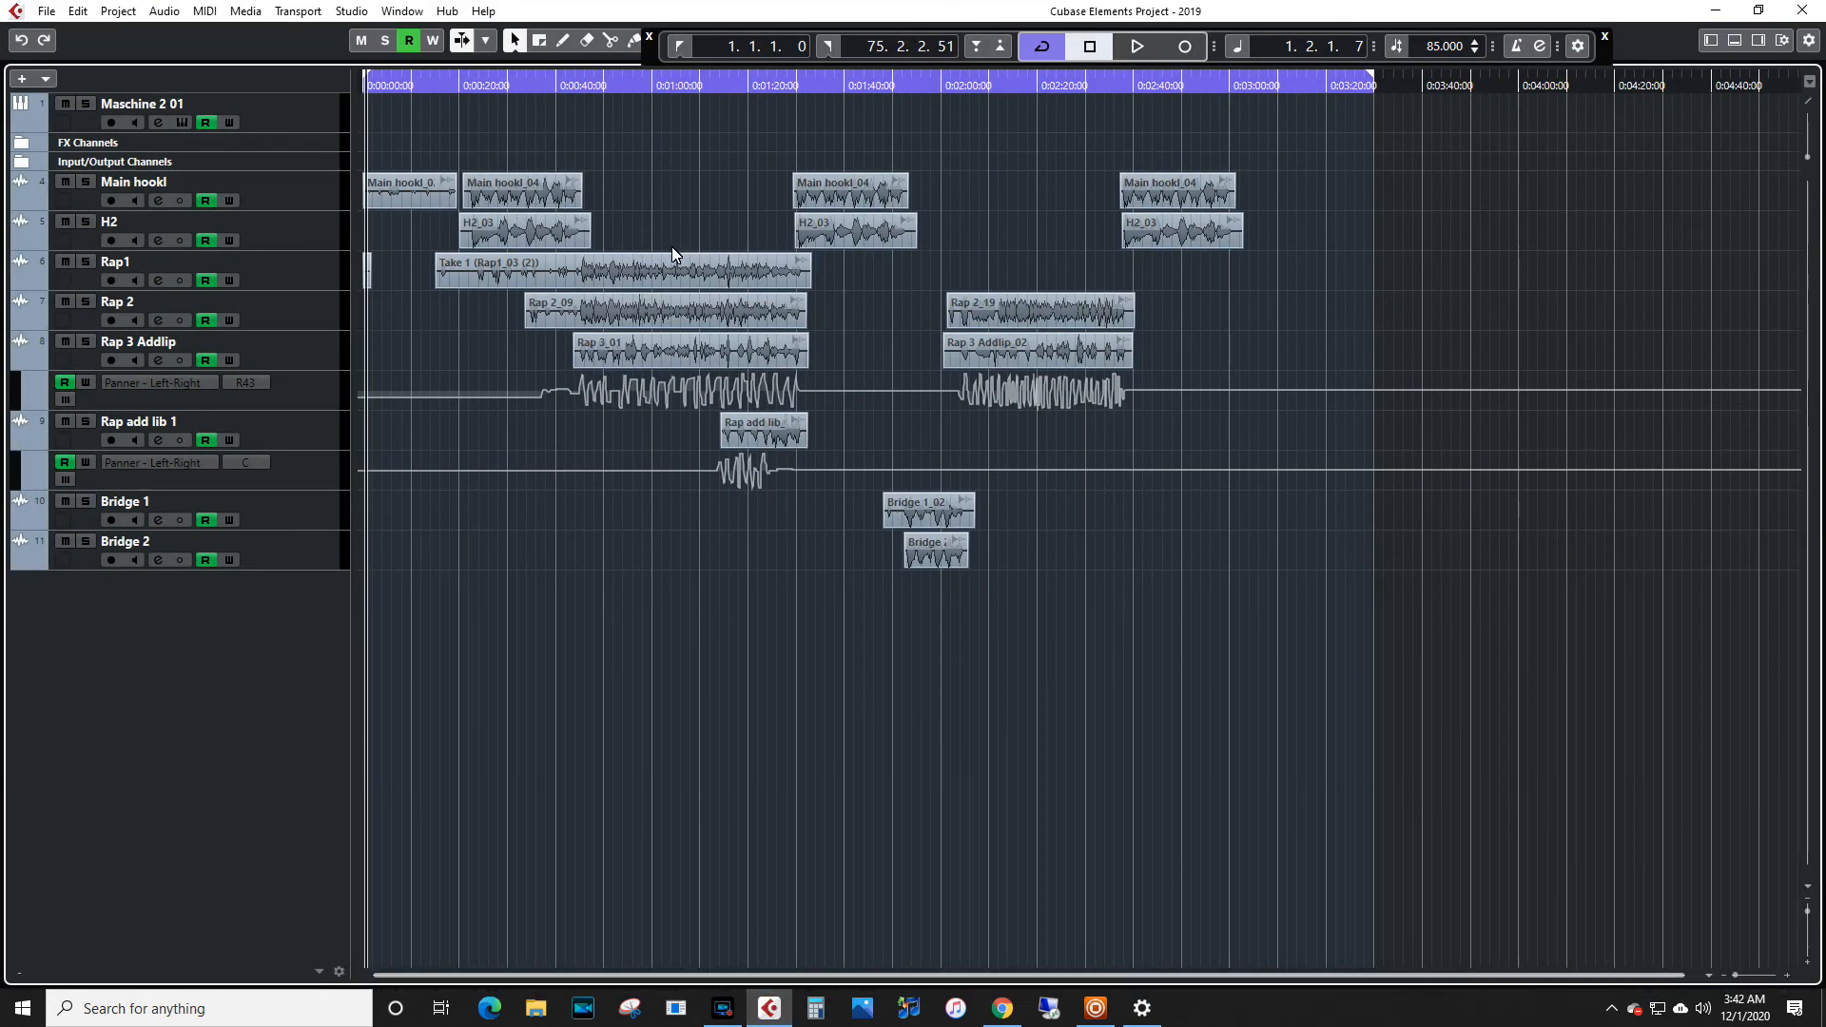
pyautogui.click(352, 12)
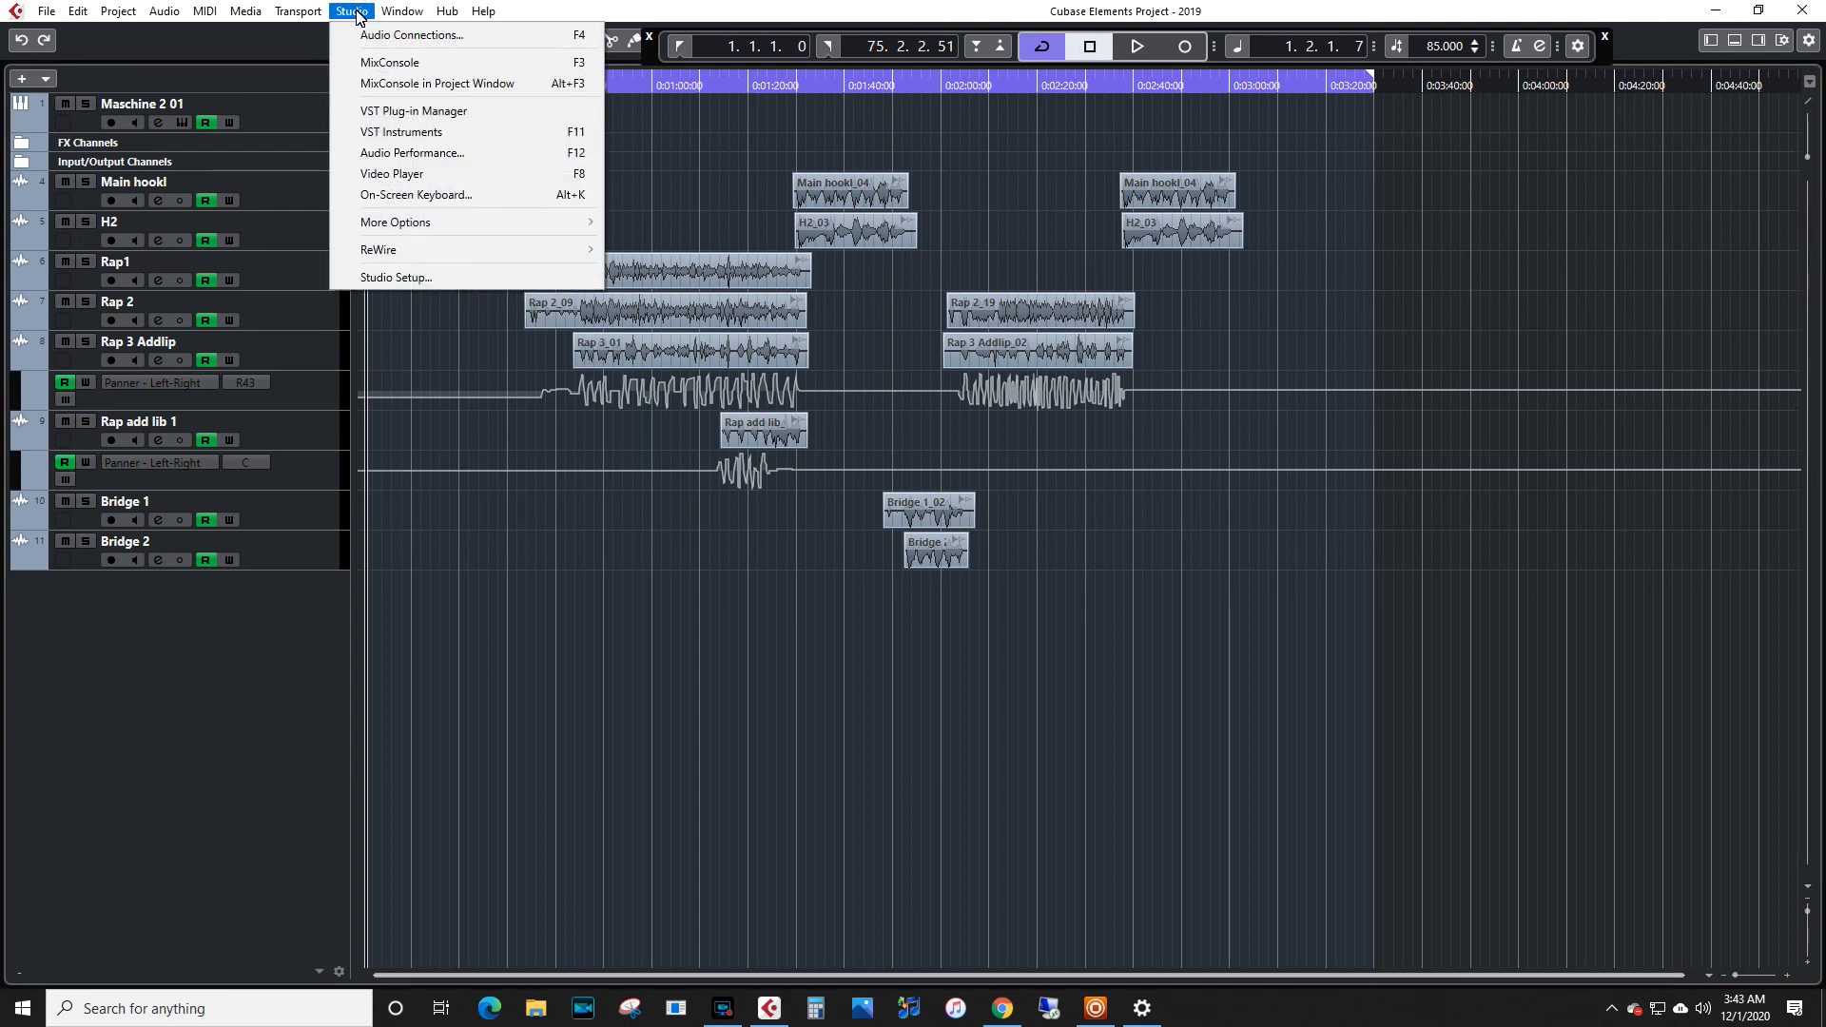
pyautogui.click(426, 279)
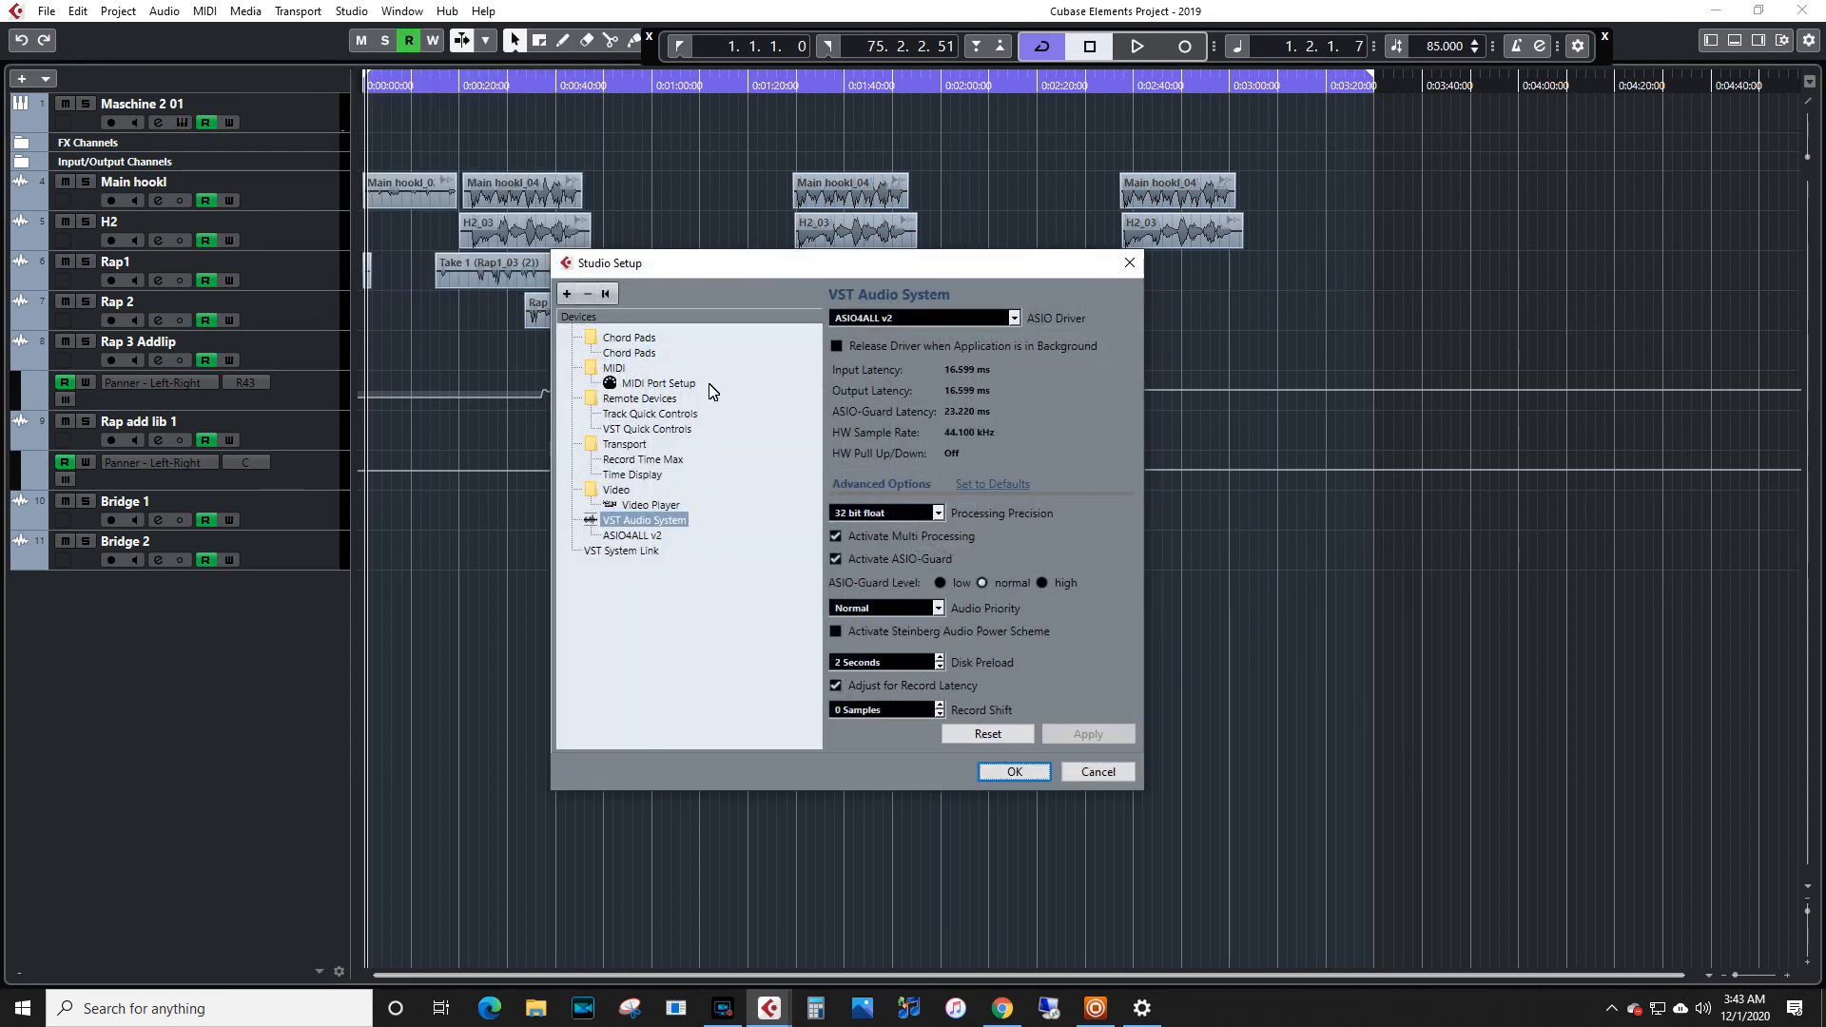
pyautogui.click(647, 537)
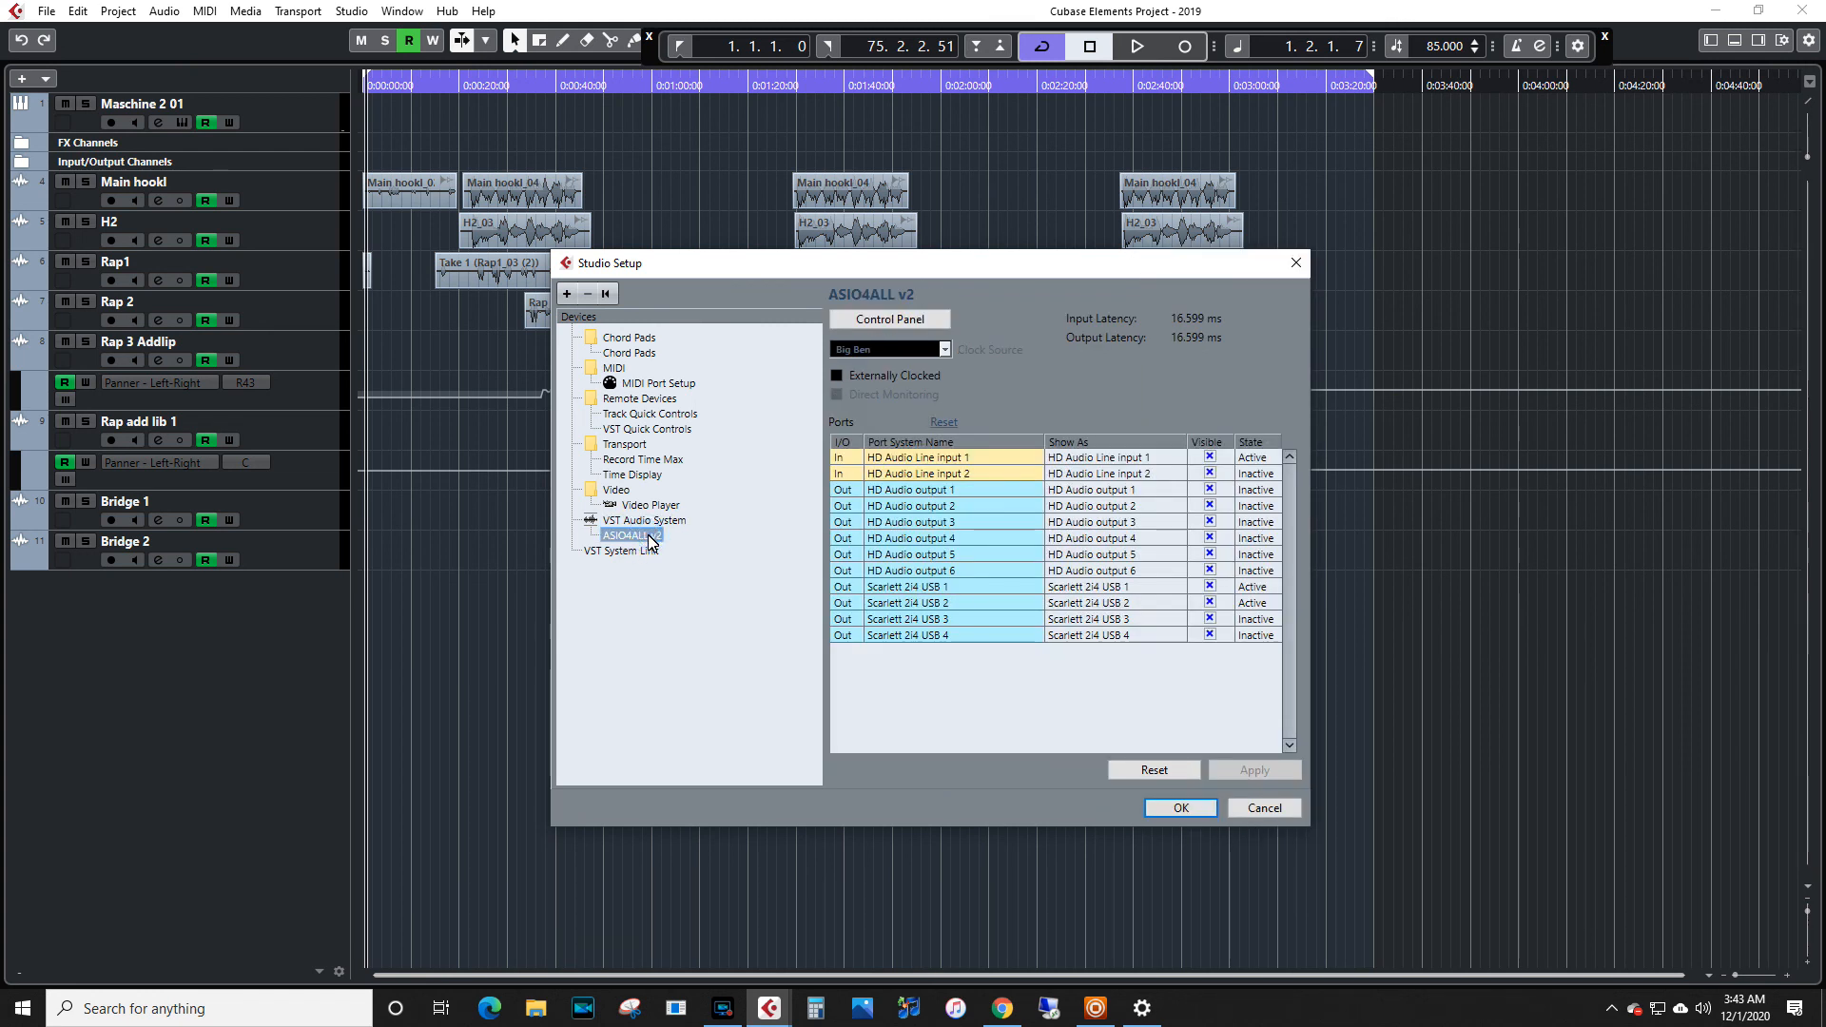
pyautogui.click(664, 523)
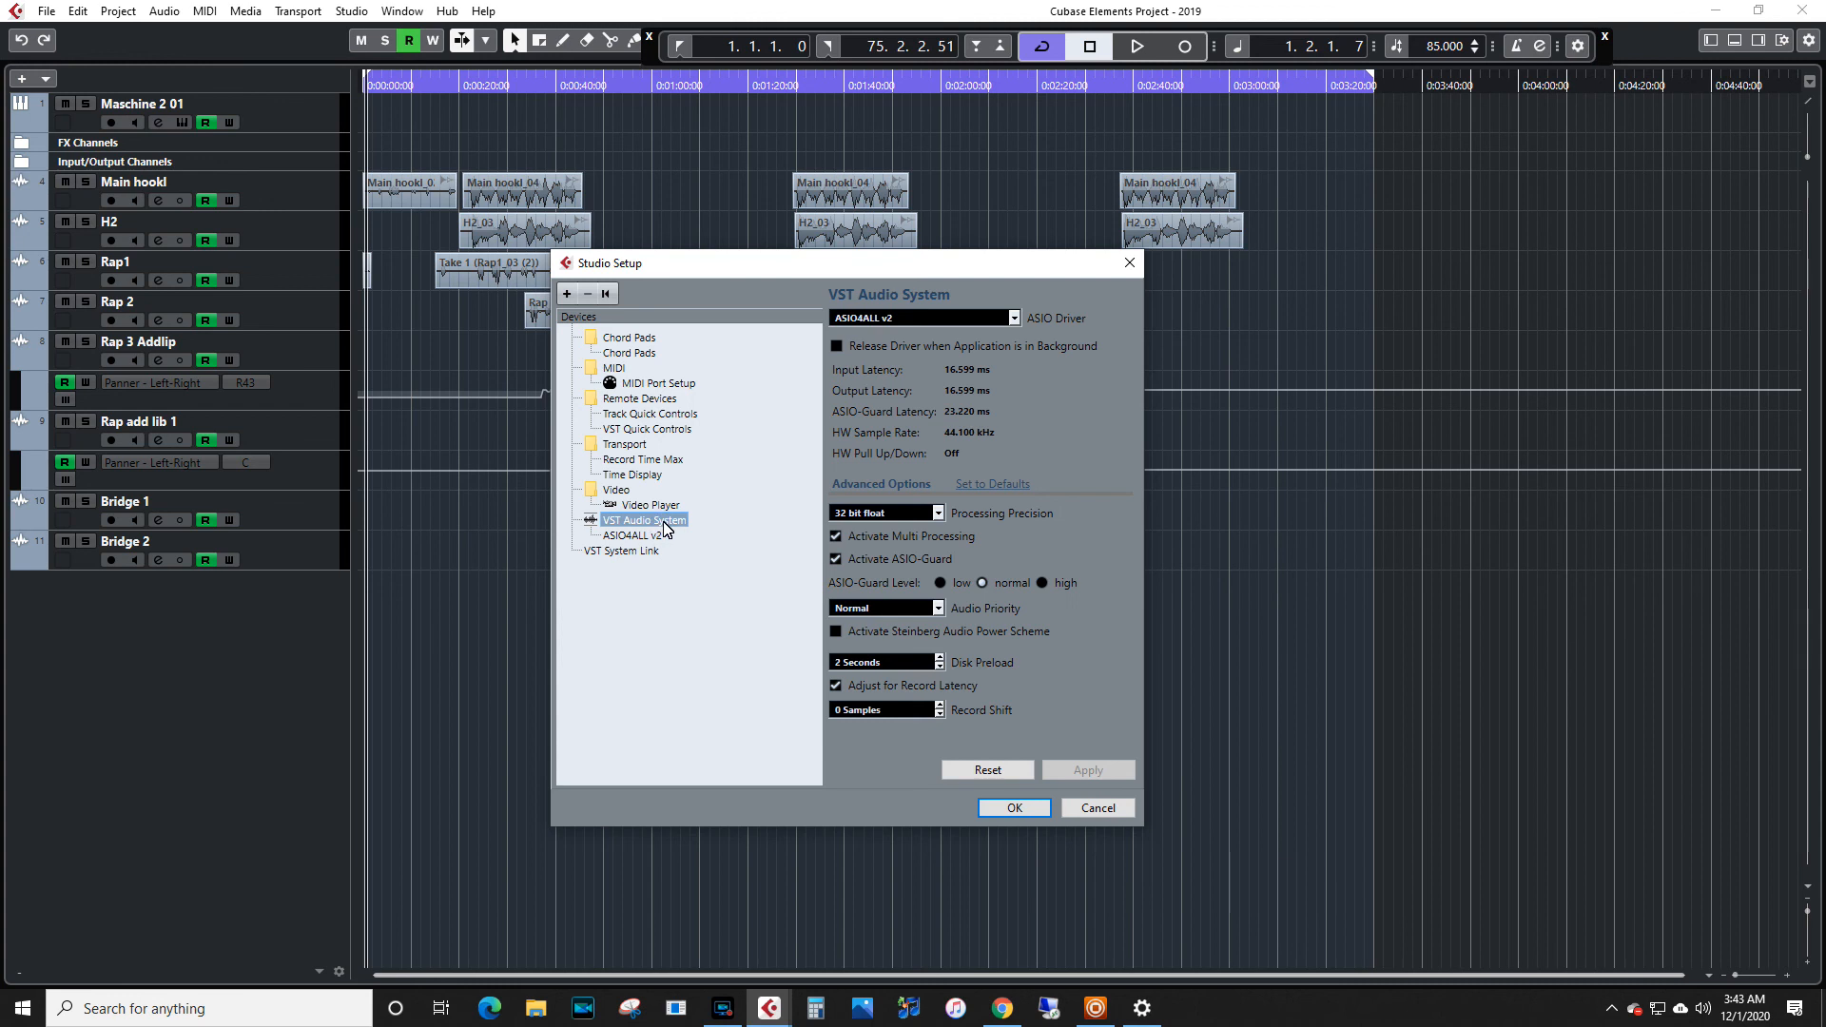
# Examine the ASIO input and ASIO output choices offered in the VST System Link settings
pyautogui.click(623, 551)
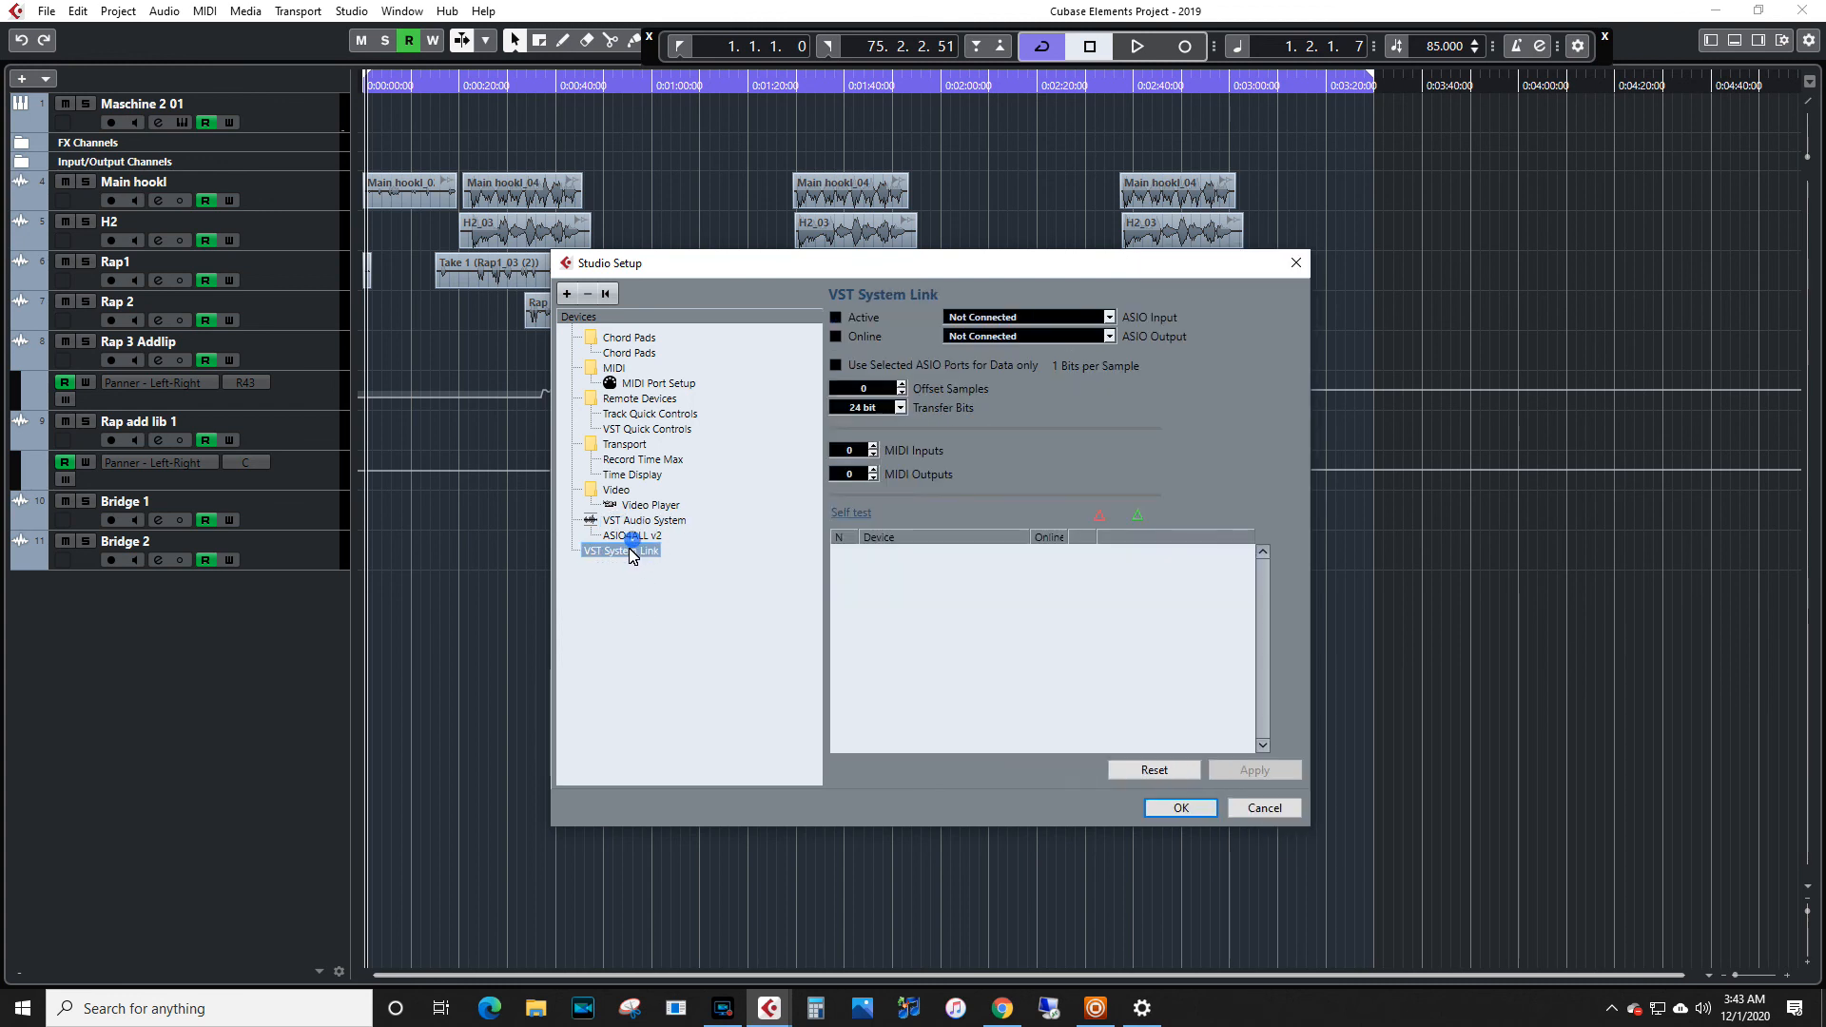
pyautogui.click(1109, 318)
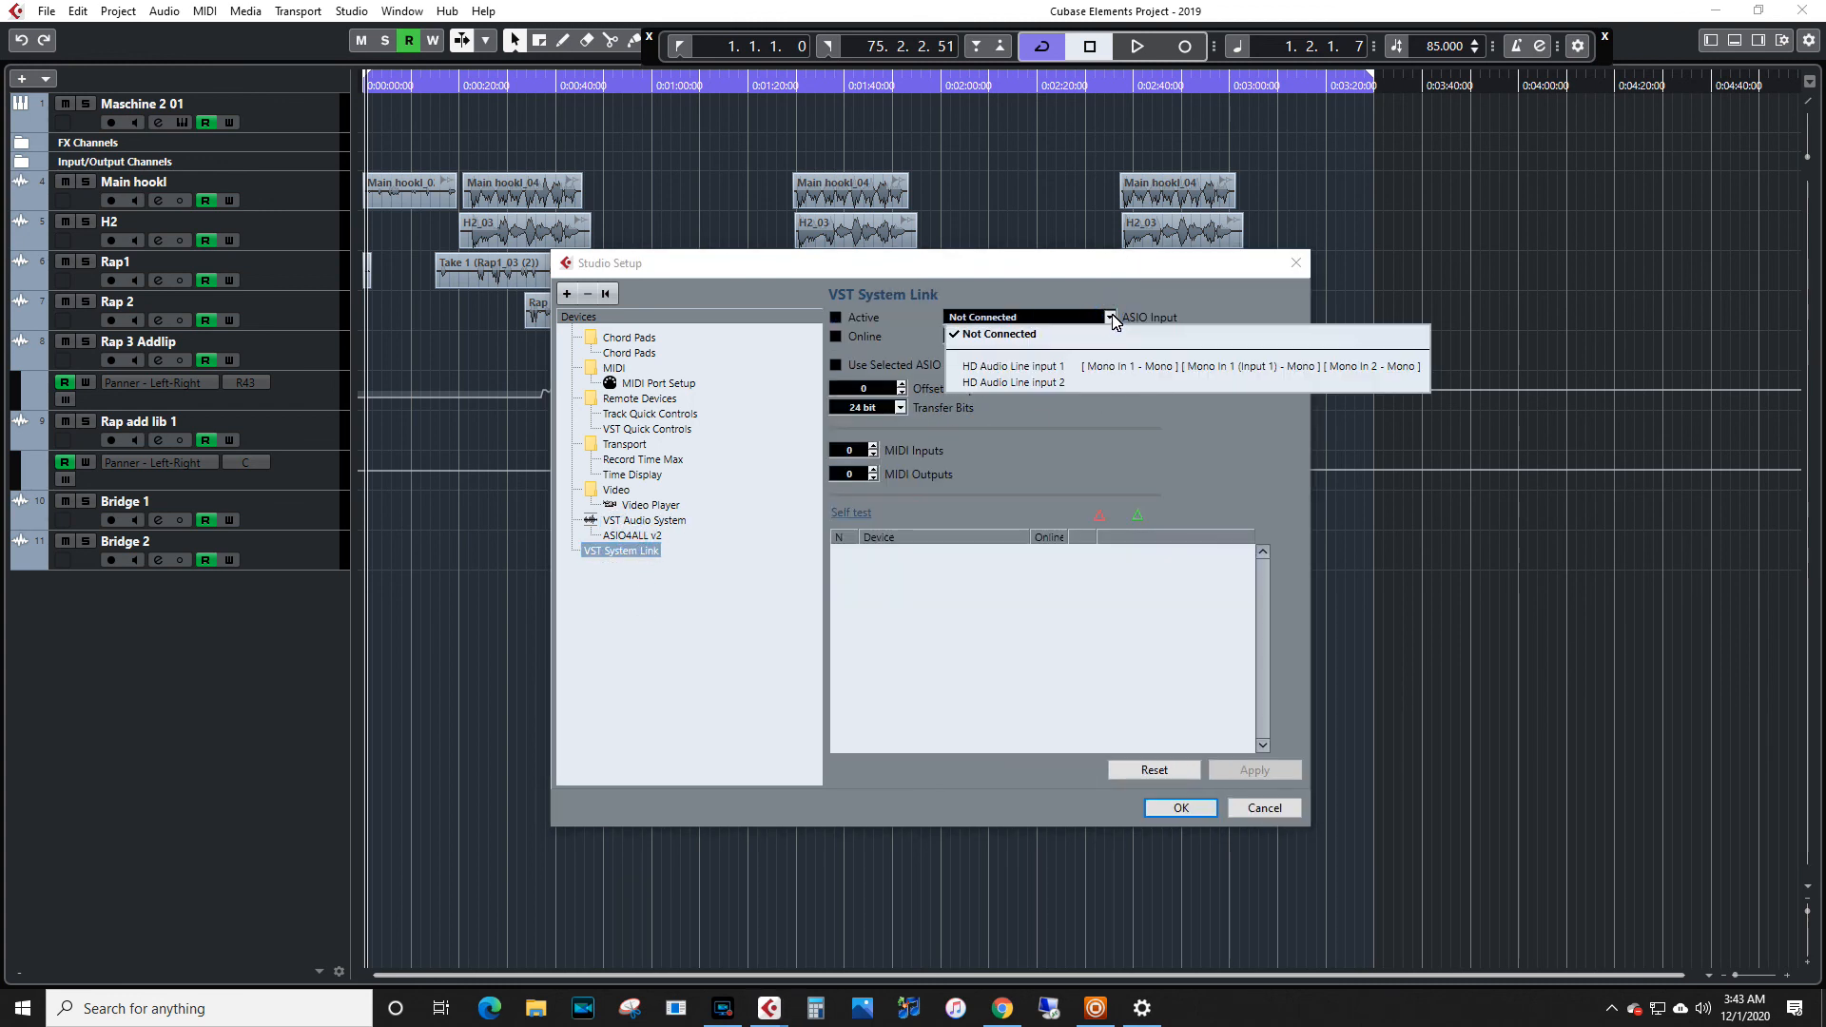
pyautogui.click(1112, 319)
pyautogui.click(1109, 337)
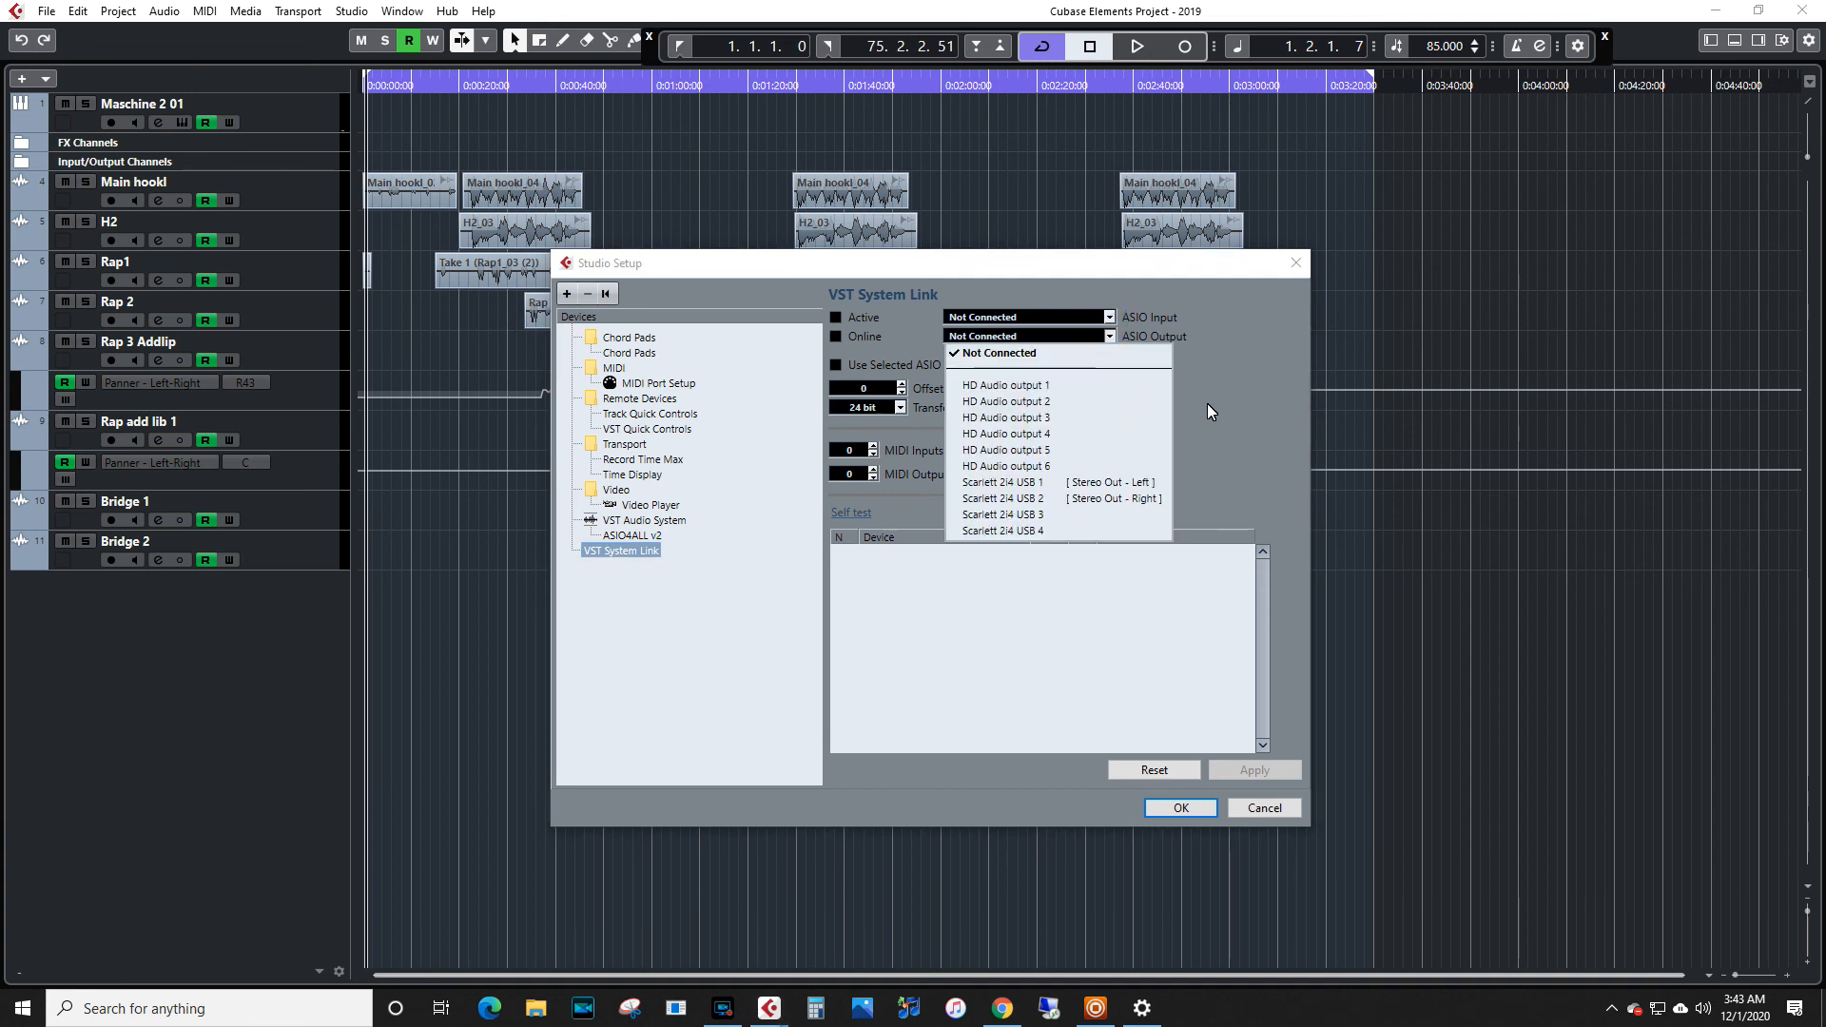
pyautogui.click(1253, 415)
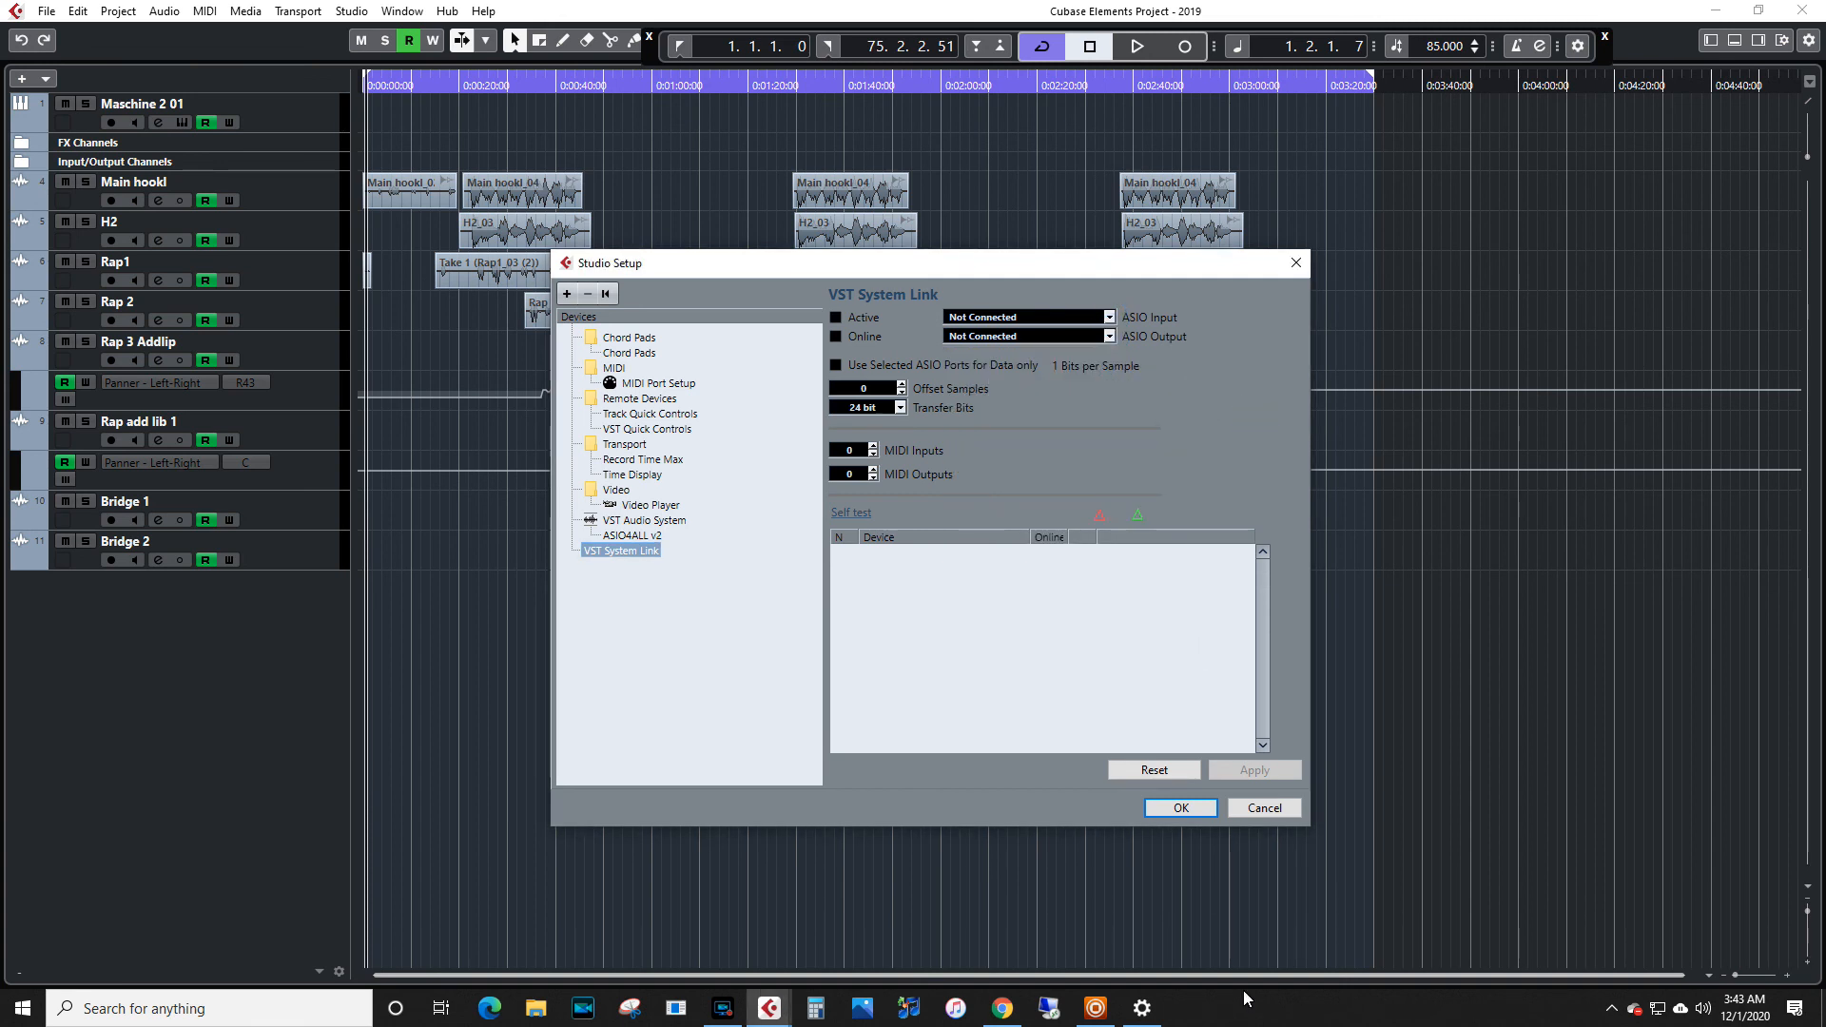